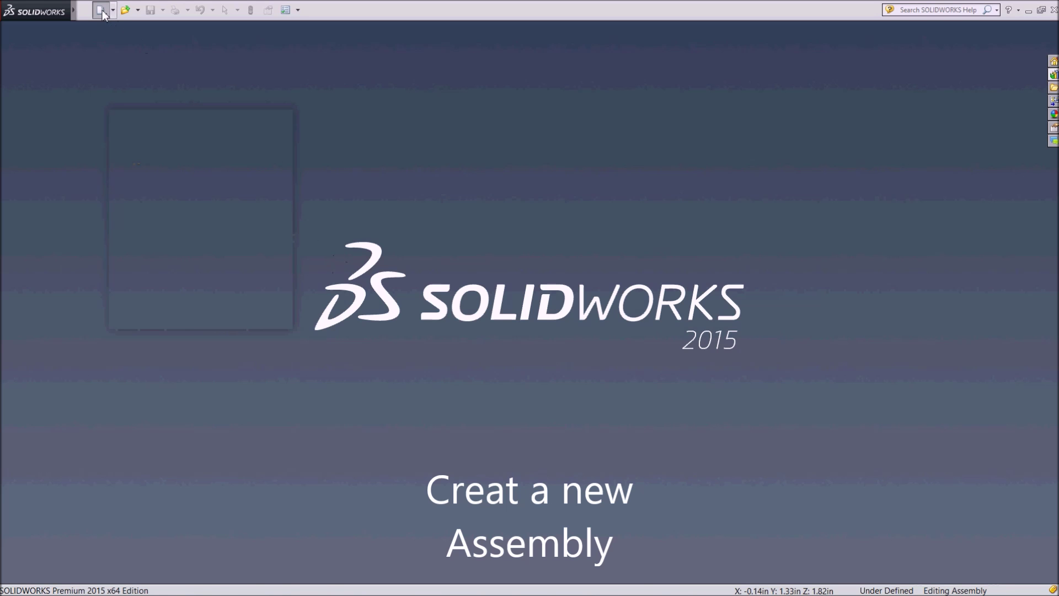
Open the New SOLIDWORKS Document dialog from the quick-access toolbar
left_click(101, 10)
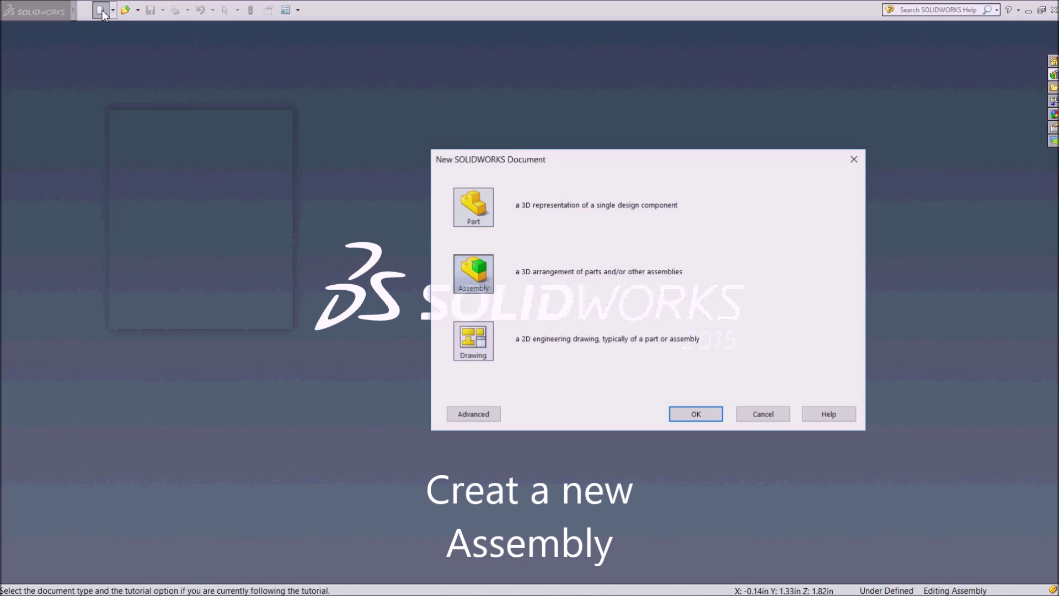
Start a new assembly, Assem6, and place beam_7 as its first component
left_click(696, 416)
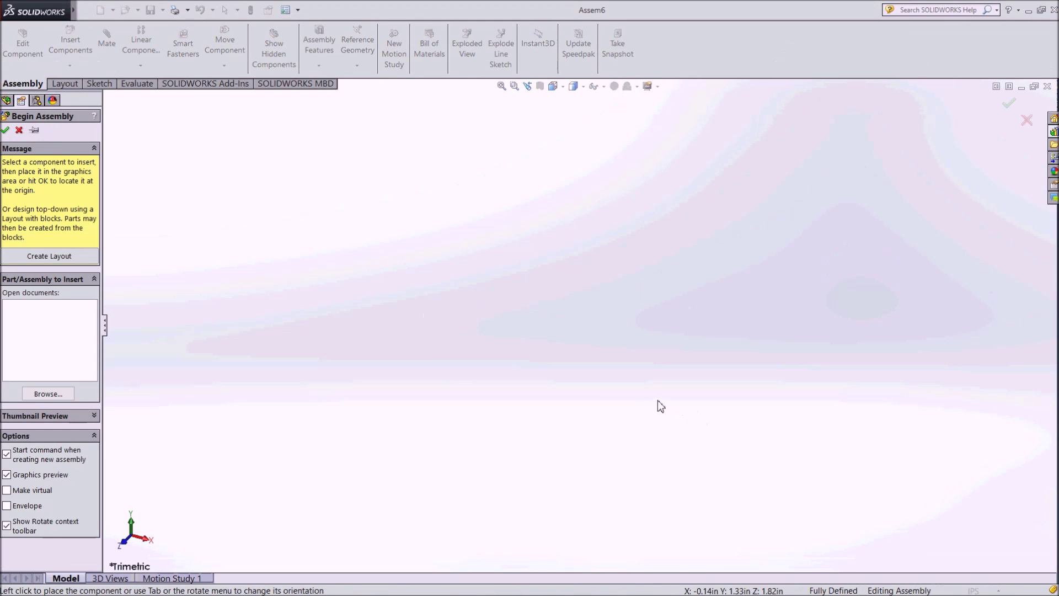
left_click(47, 393)
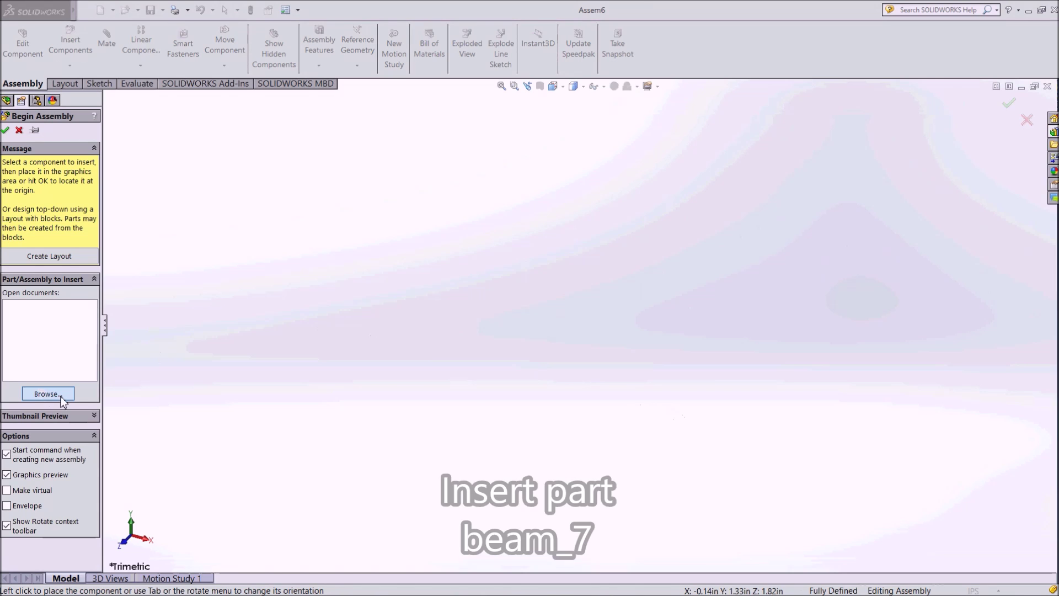
double_click(477, 204)
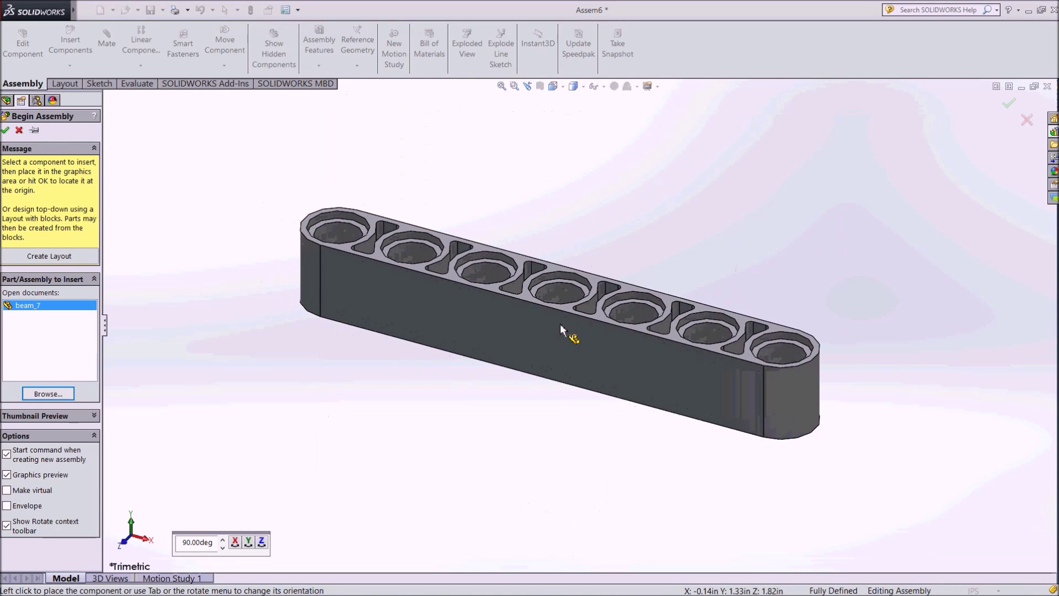
left_click(544, 348)
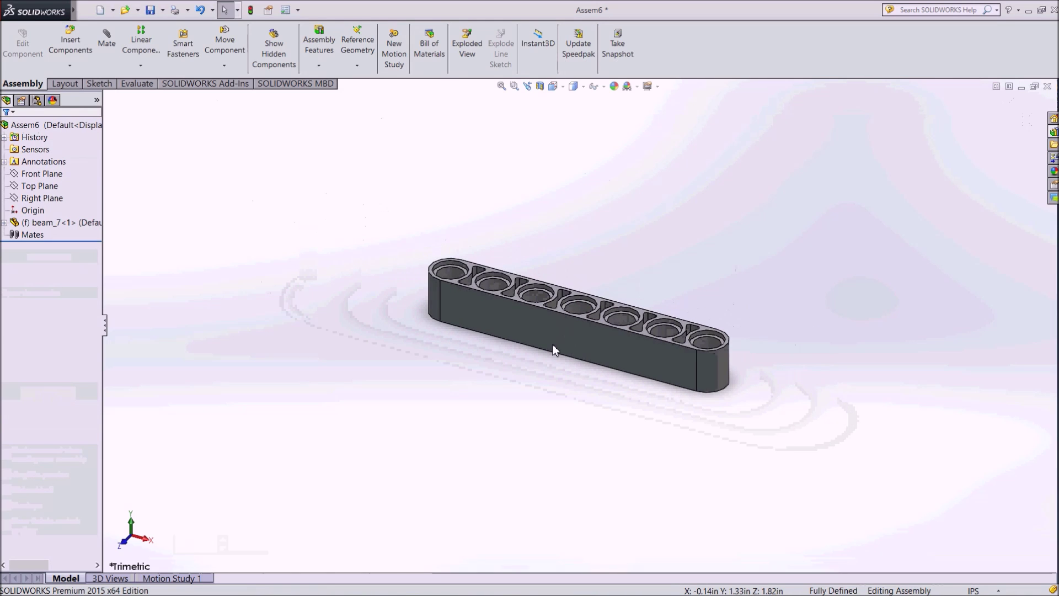
Insert two conn pins, conn<1> and conn<2>, beside beam_7
left_click(70, 43)
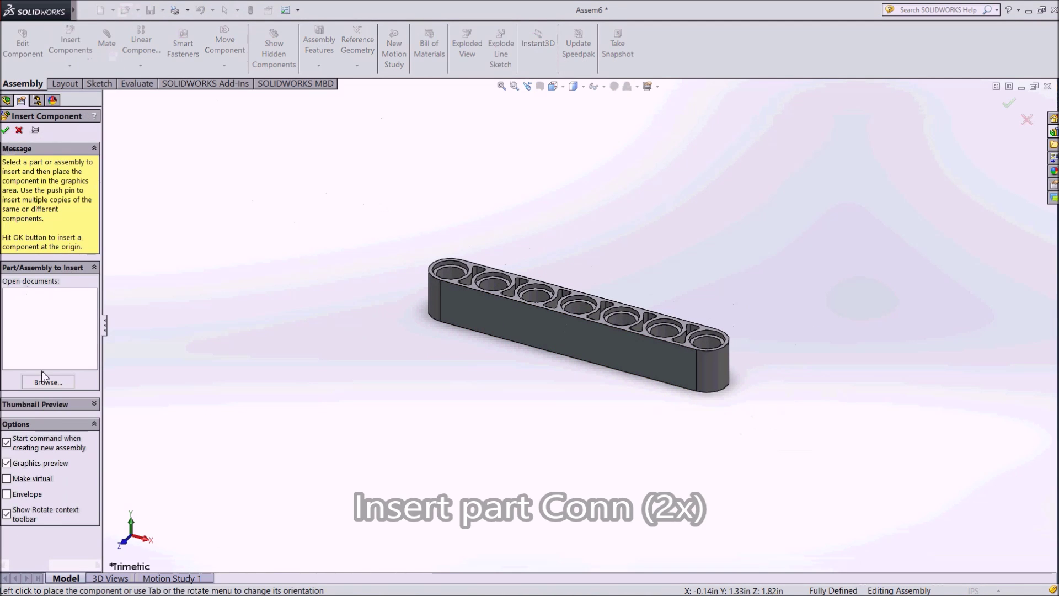
left_click(48, 383)
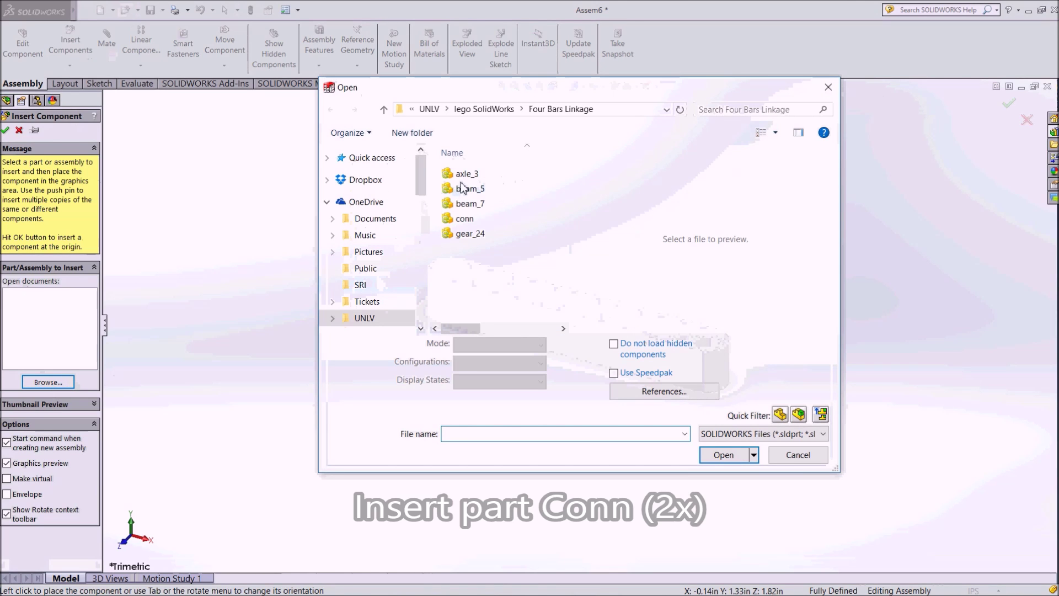
double_click(469, 223)
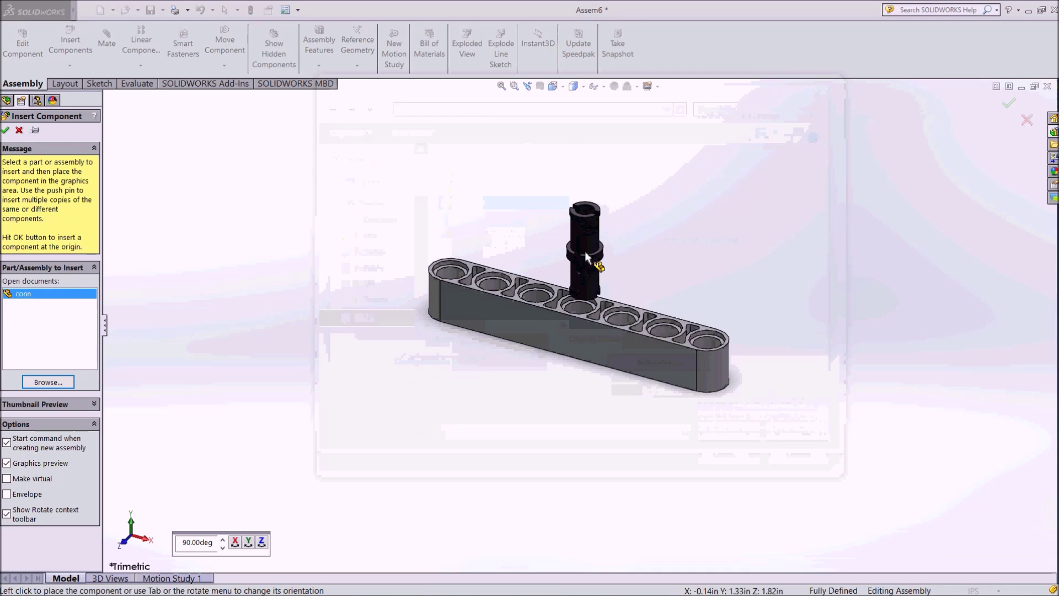
left_click(586, 256)
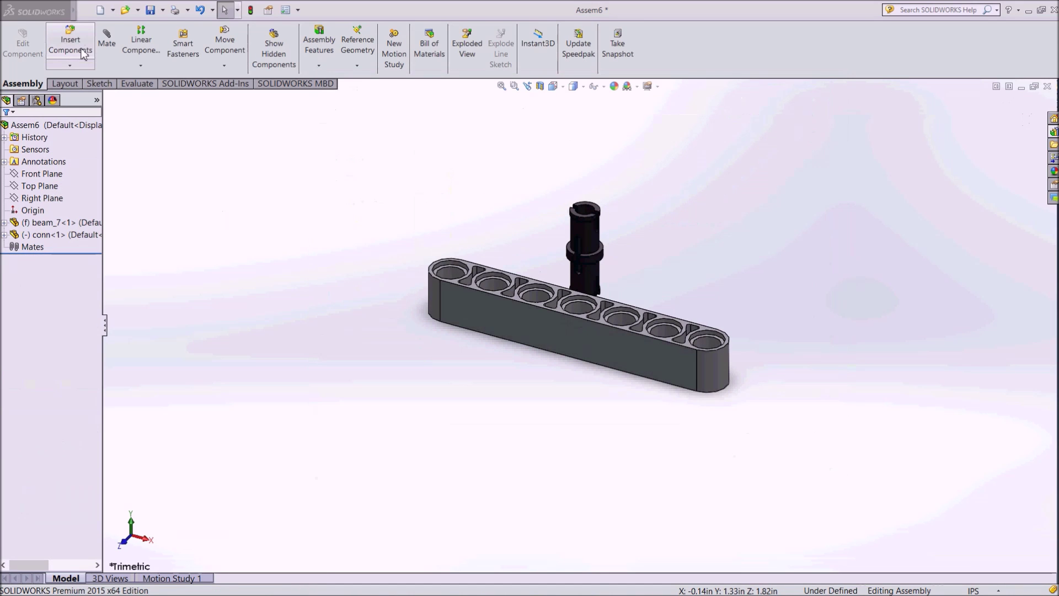
left_click(71, 44)
left_click(49, 381)
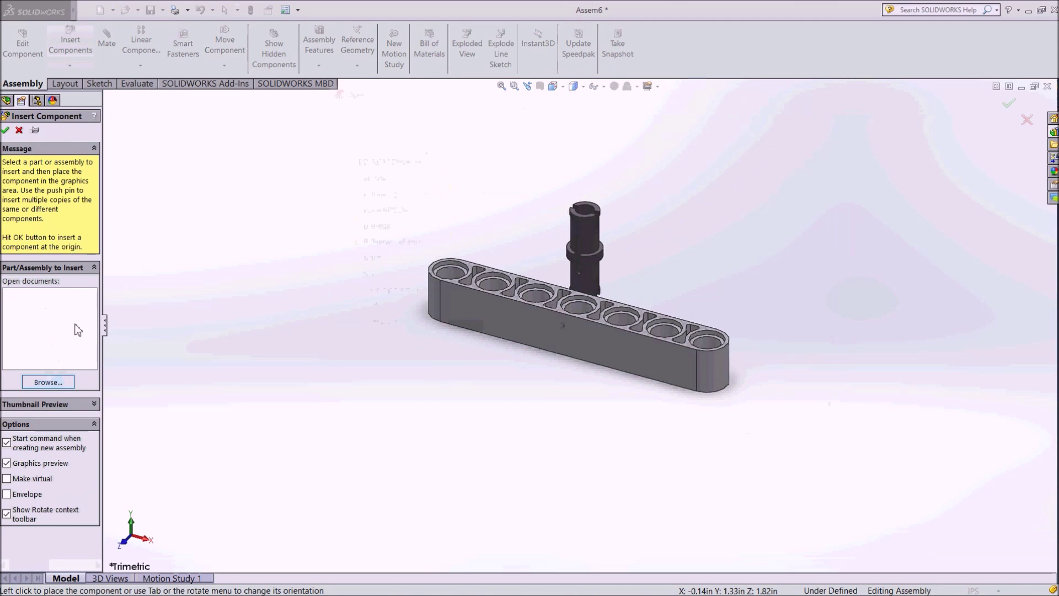
double_click(462, 219)
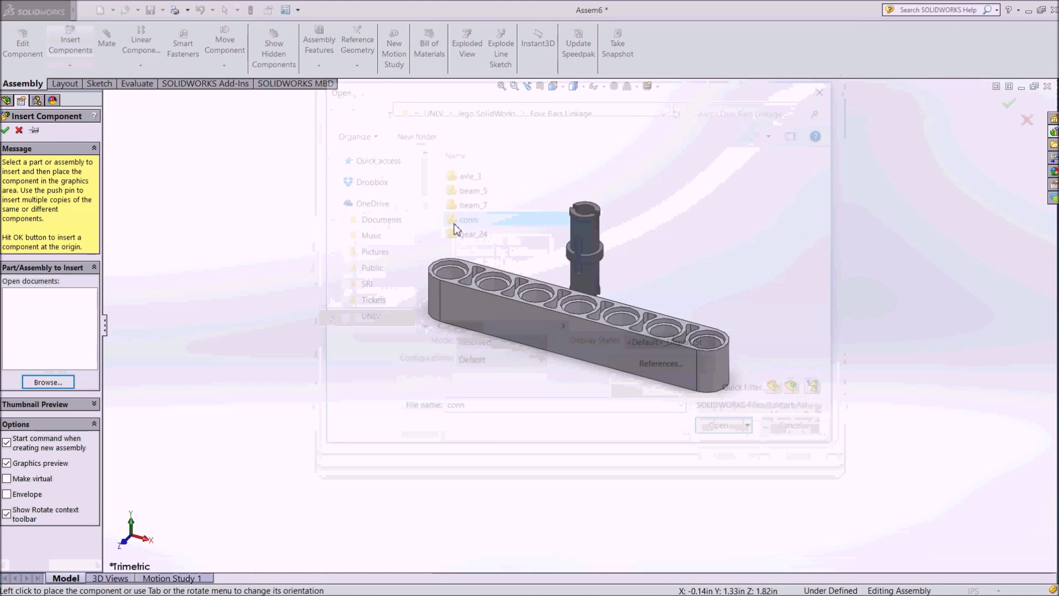
left_click(458, 367)
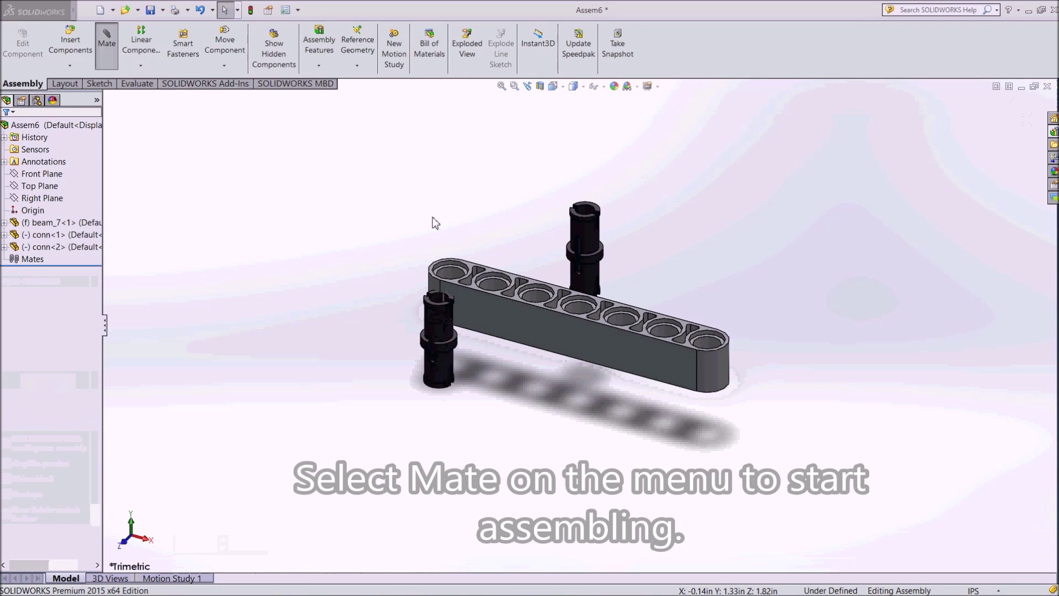
Seat the first conn pin in a beam_7 hole with concentric and coincident mates
left_click(585, 273)
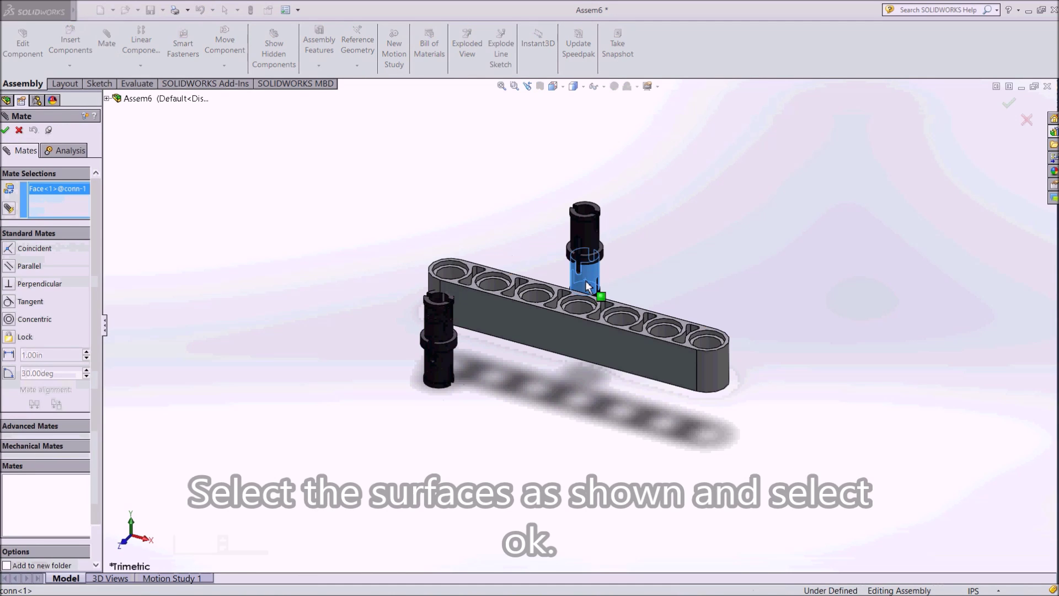
left_click(577, 310)
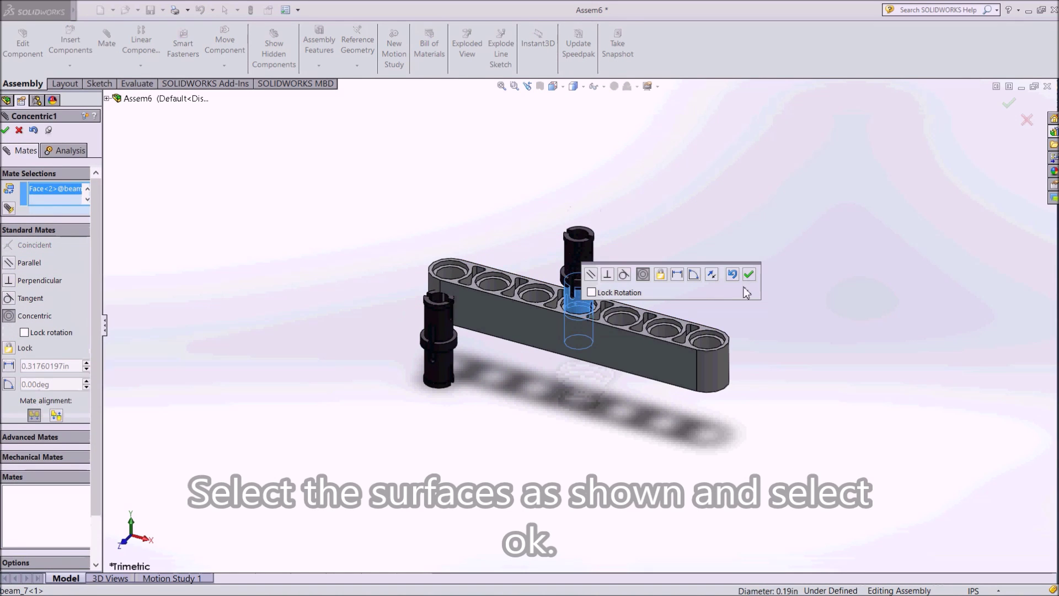
left_click(749, 274)
middle_click_drag(728, 286, 652, 202)
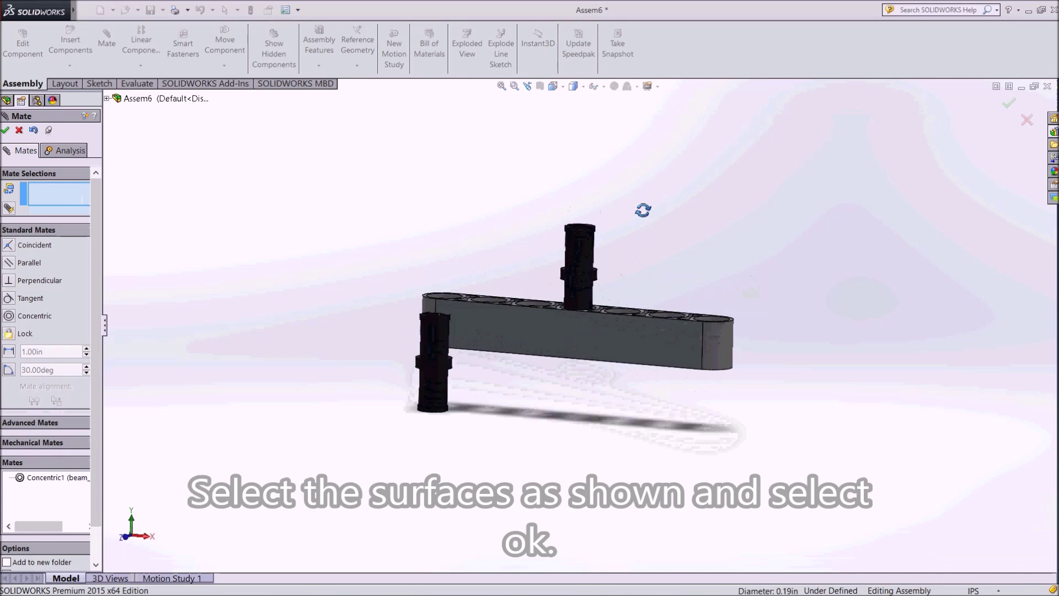
scroll(588, 309, "down", 5)
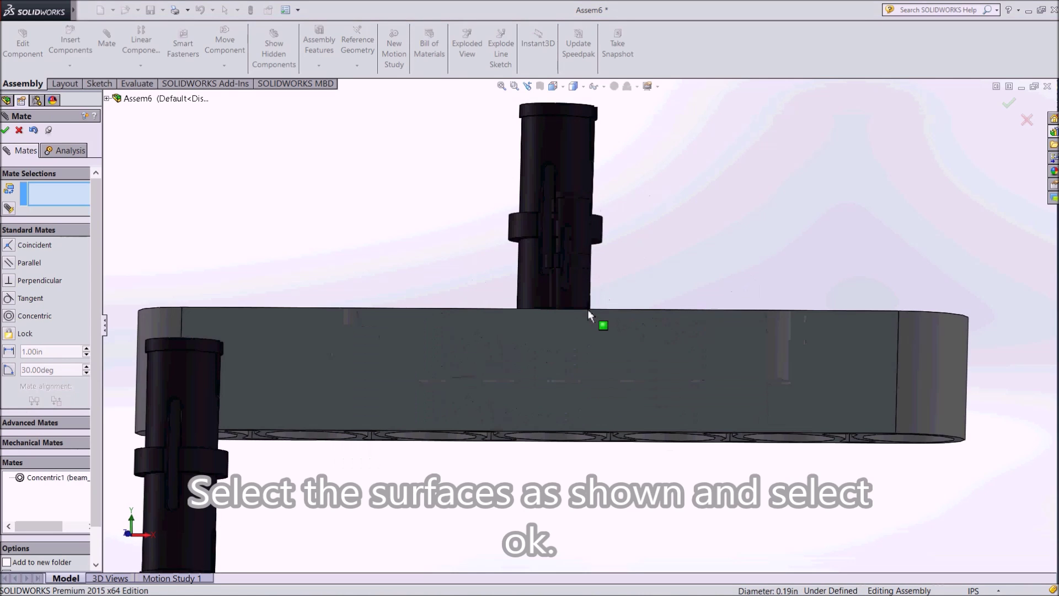
left_click(600, 241)
middle_click_drag(619, 253, 597, 302)
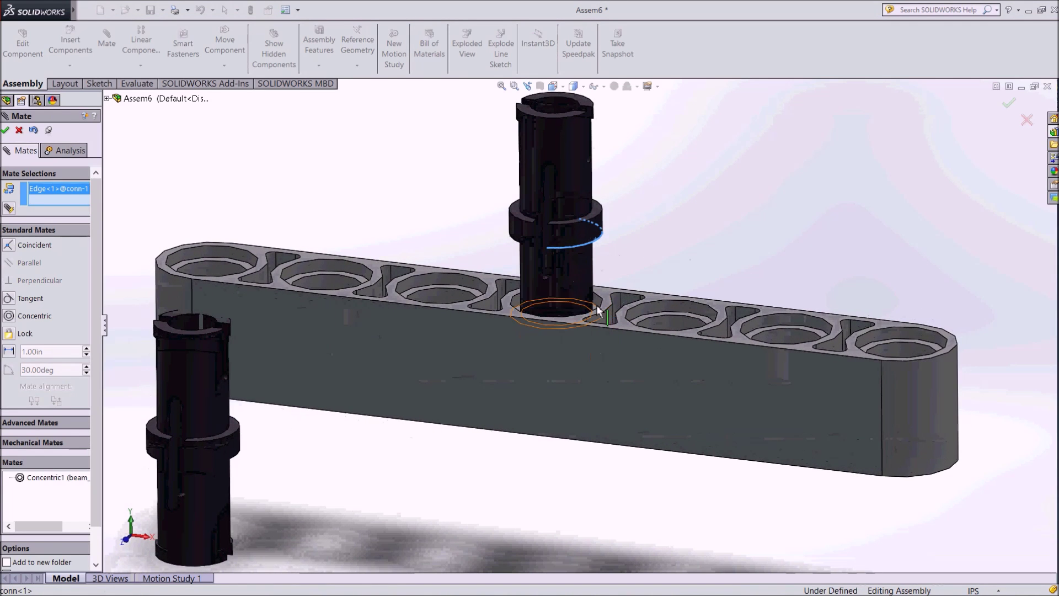
left_click(597, 301)
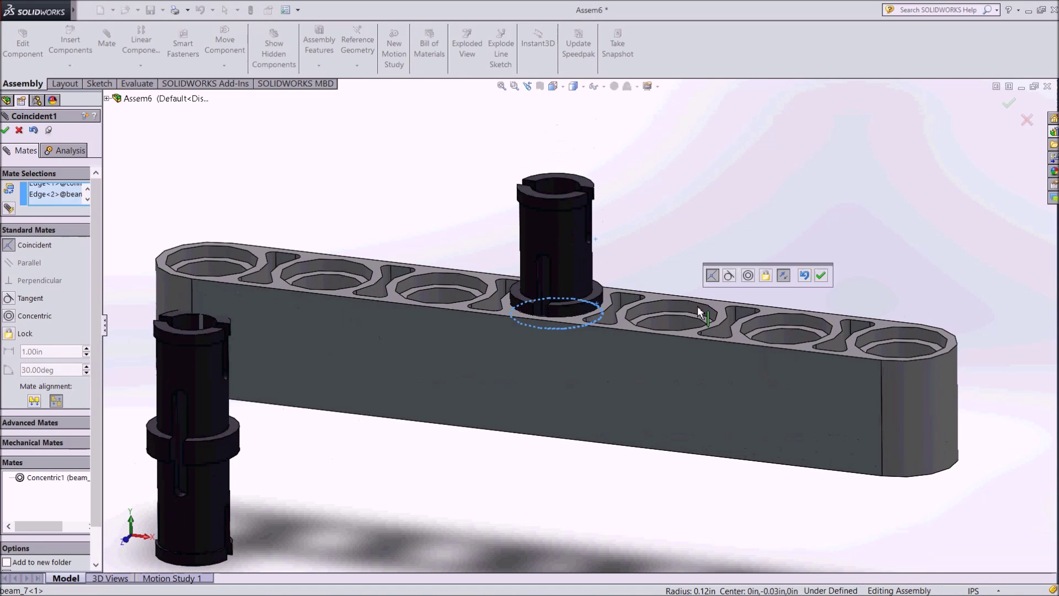
left_click(822, 275)
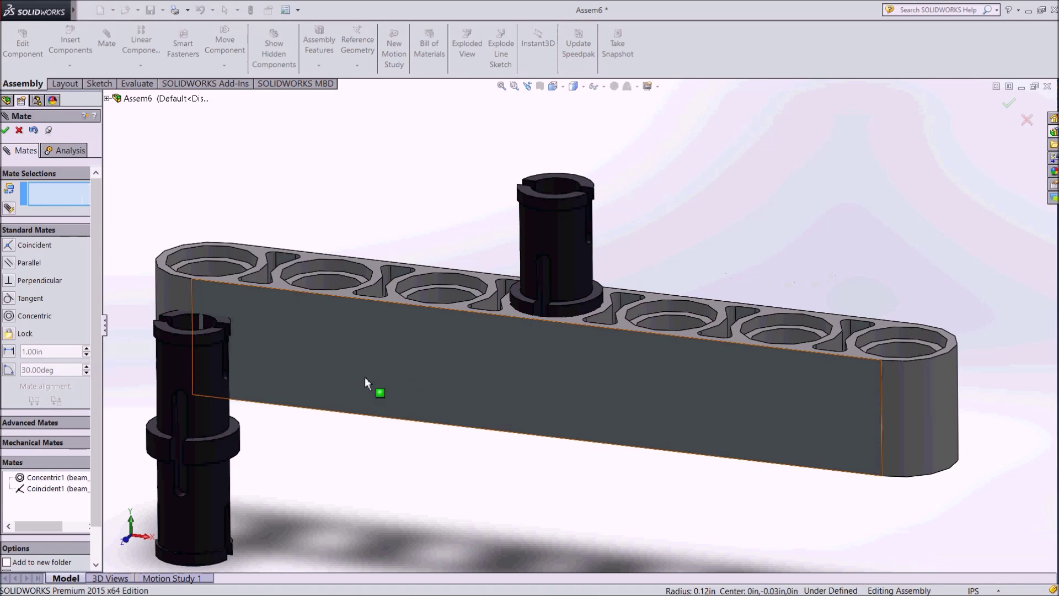
Seat the second conn pin in beam_7's end hole, flush with its underside
left_click(202, 401)
left_click(213, 270)
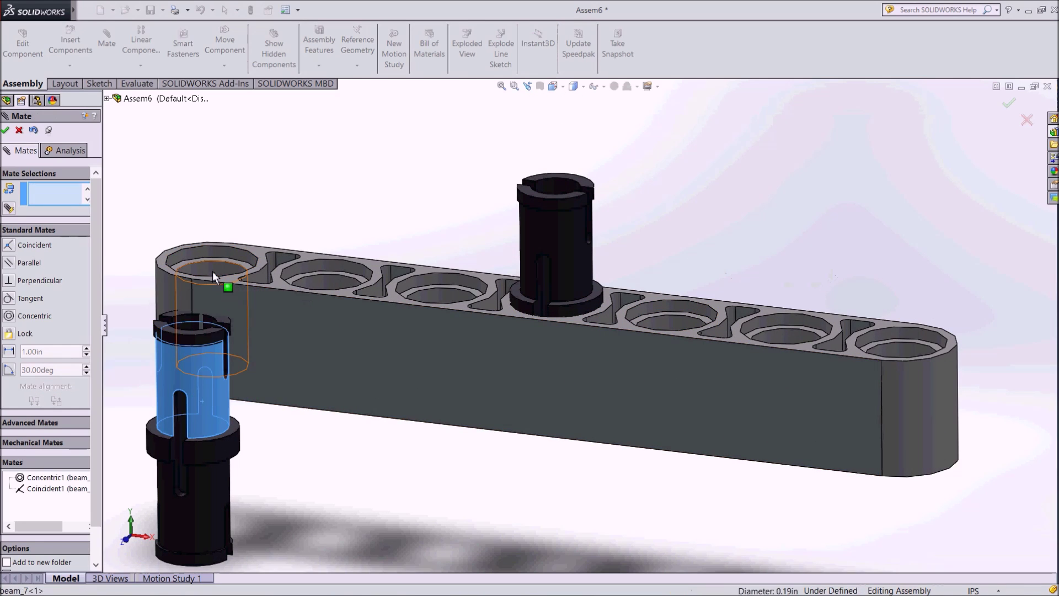
left_click(230, 404)
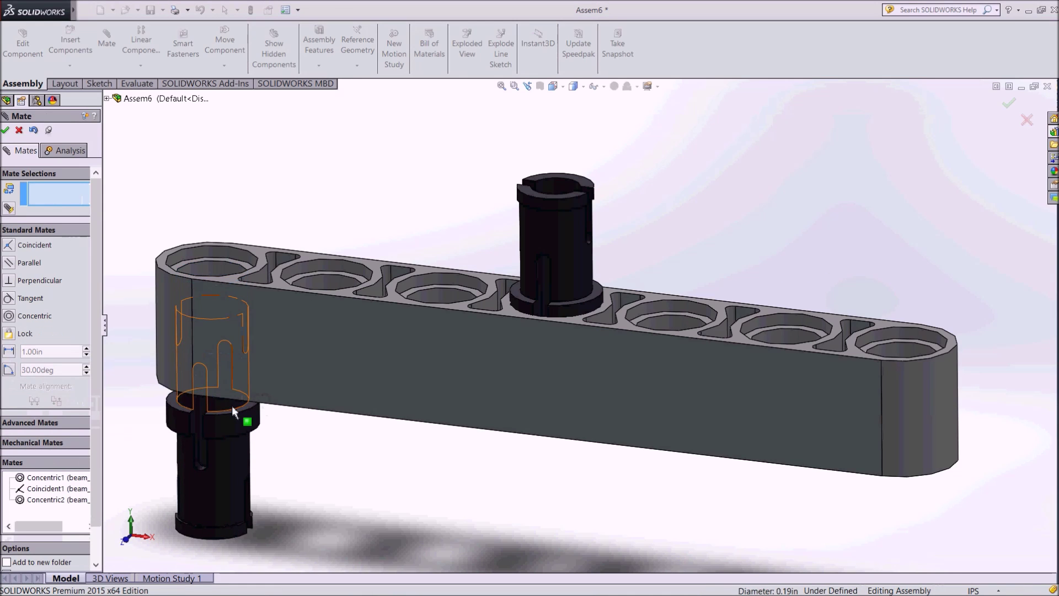
left_click(238, 415)
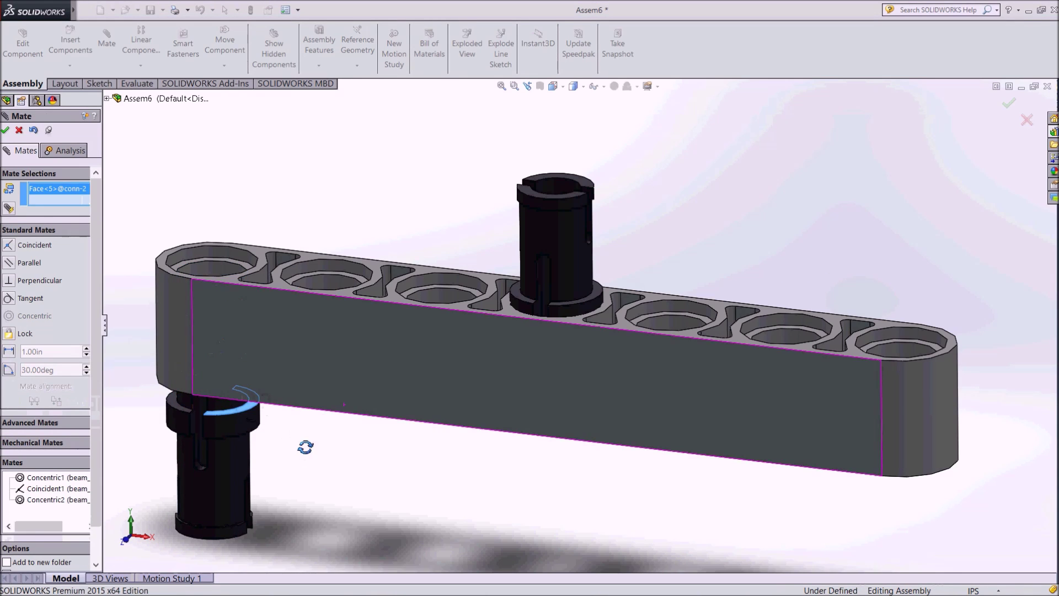
middle_click_drag(236, 409, 256, 414)
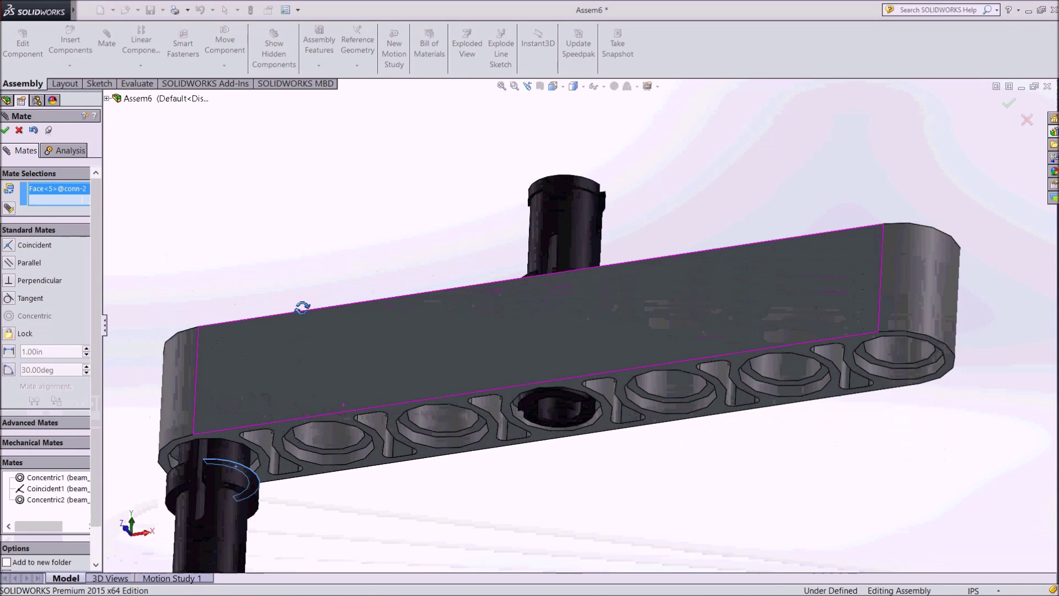
left_click(253, 463)
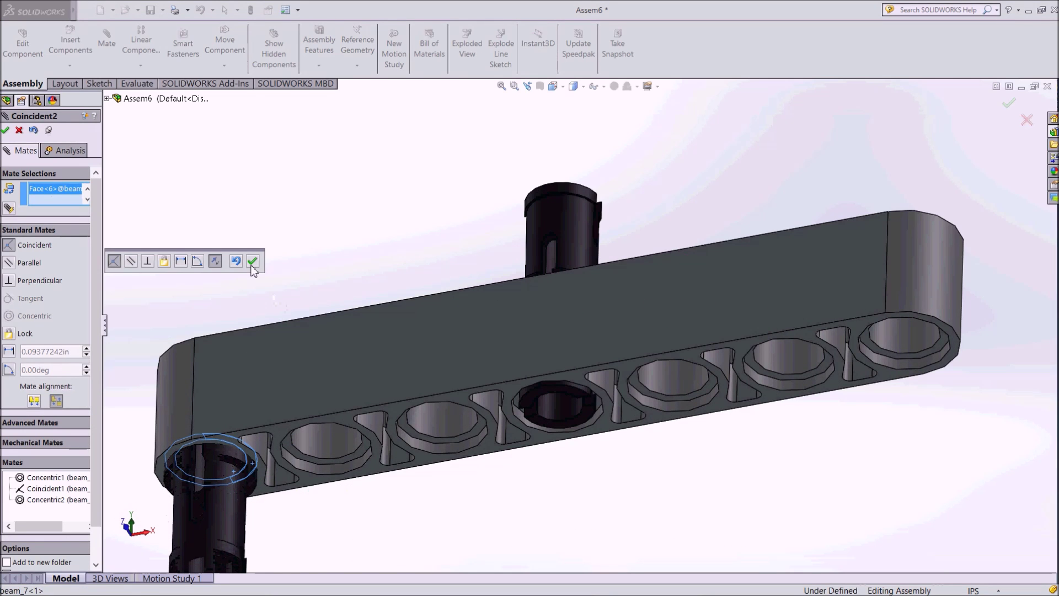
left_click(253, 261)
scroll(274, 288, "up", 5)
mouse_move(390, 248)
middle_mouse_down()
mouse_move(416, 303)
mouse_move(414, 293)
middle_mouse_up()
left_click(5, 130)
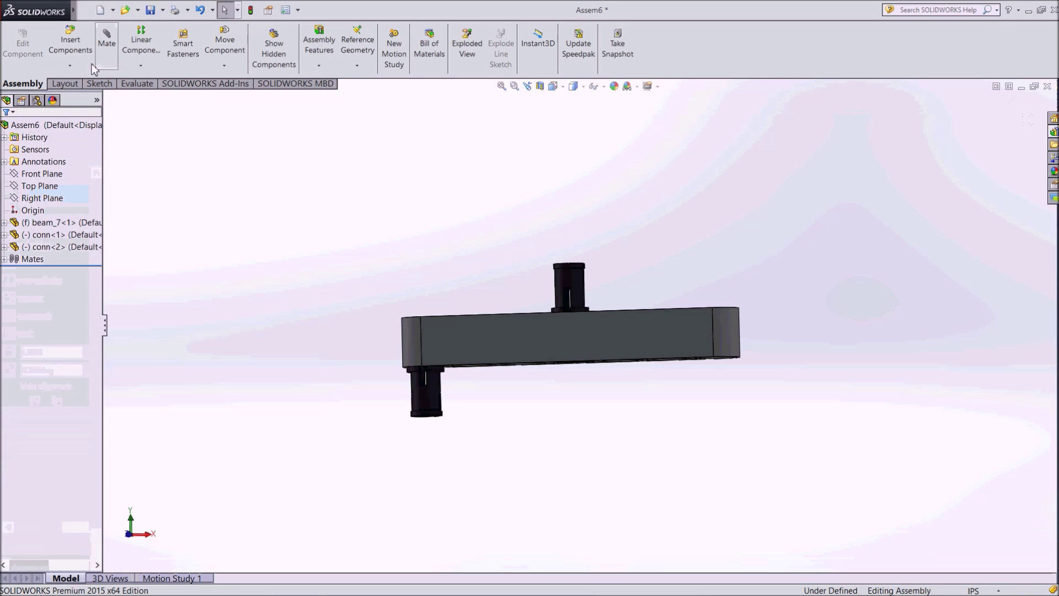
Insert beam_5 as beam_5<1> below the pinned beam_7
left_click(70, 44)
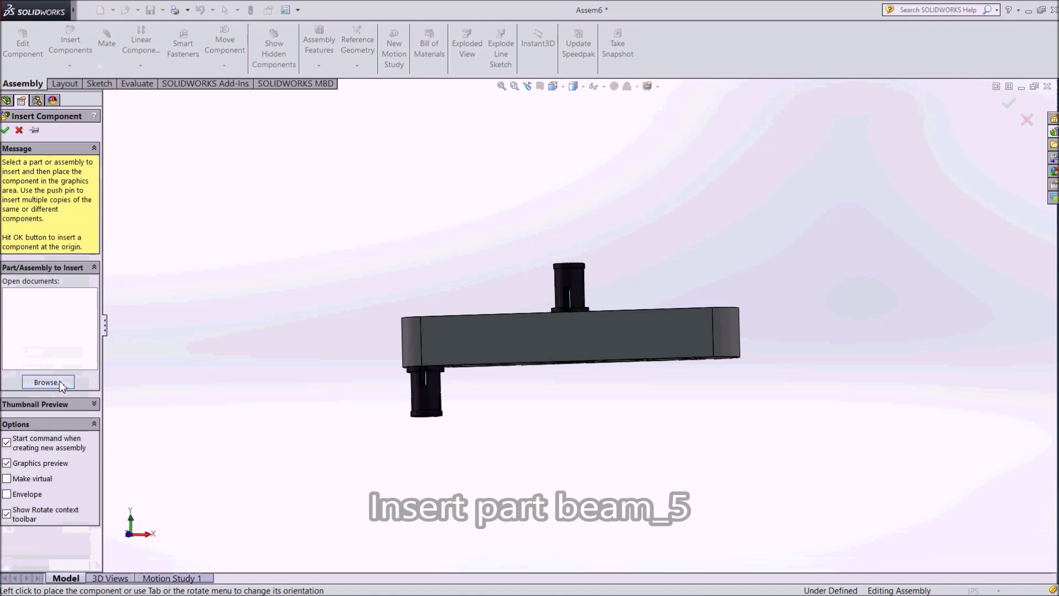
left_click(60, 384)
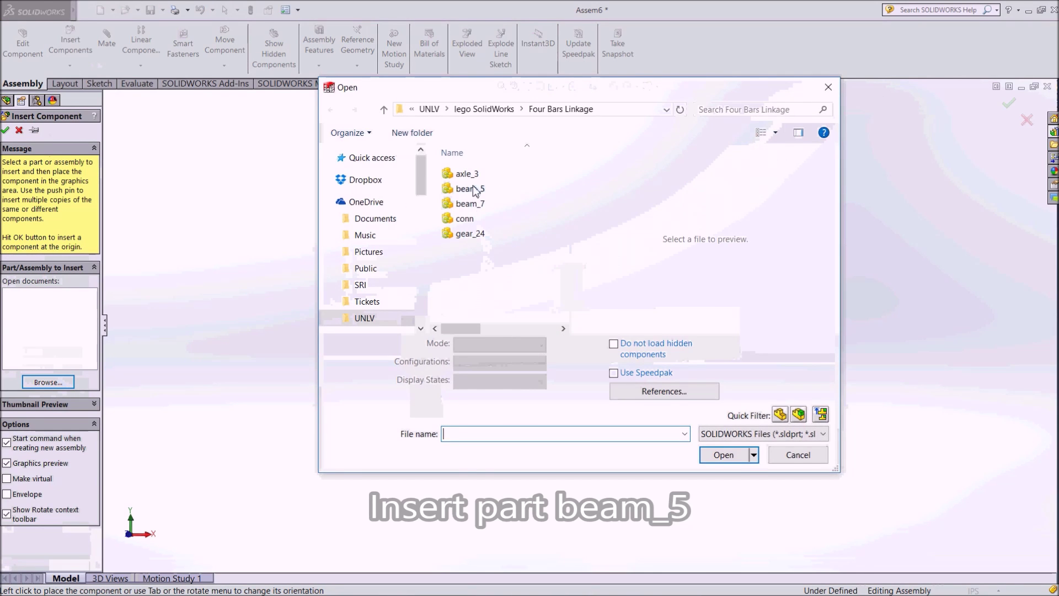
double_click(470, 188)
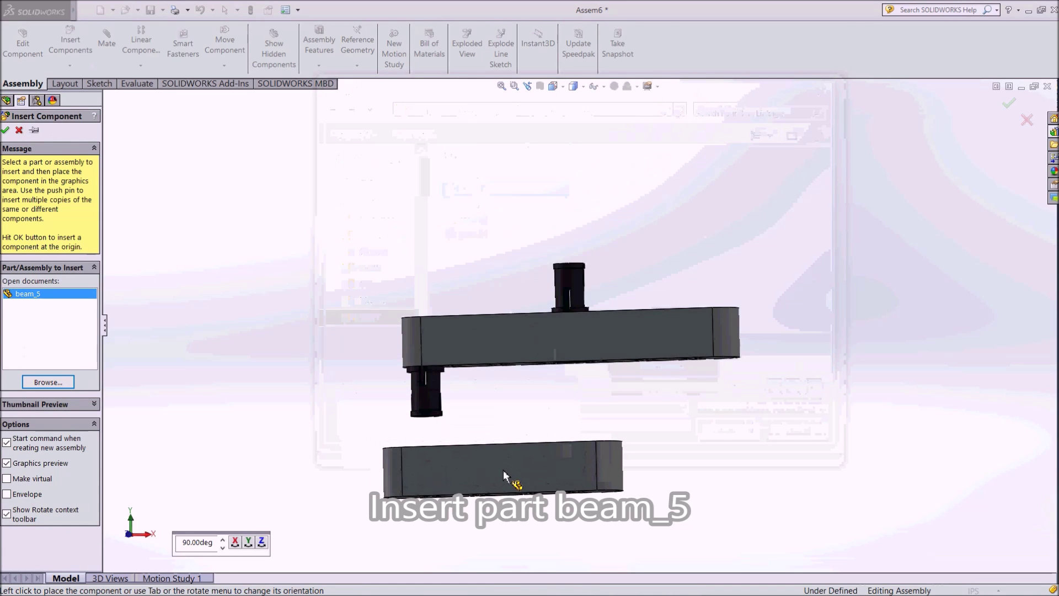
left_click(488, 467)
middle_click_drag(406, 447, 338, 400)
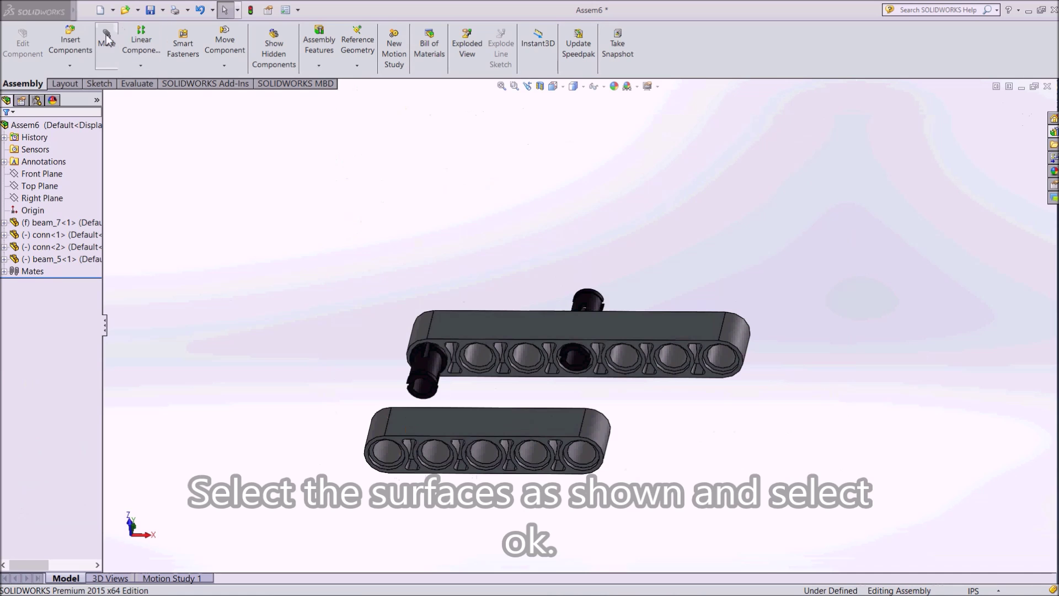
Stack beam_5 on the end conn pin with Concentric3 and Coincident3 mates
left_click(388, 457)
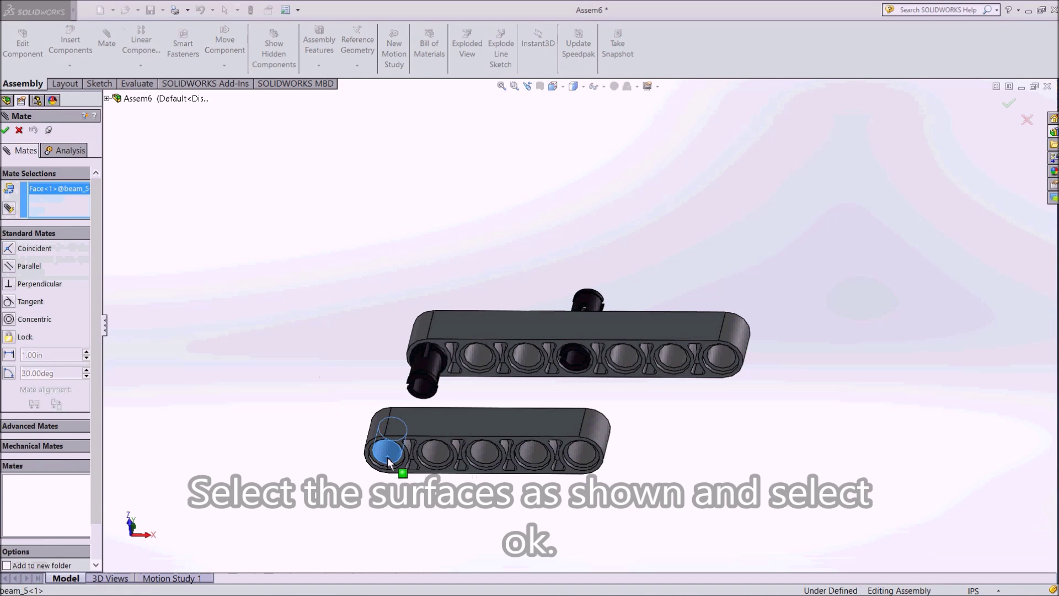
left_click(436, 363)
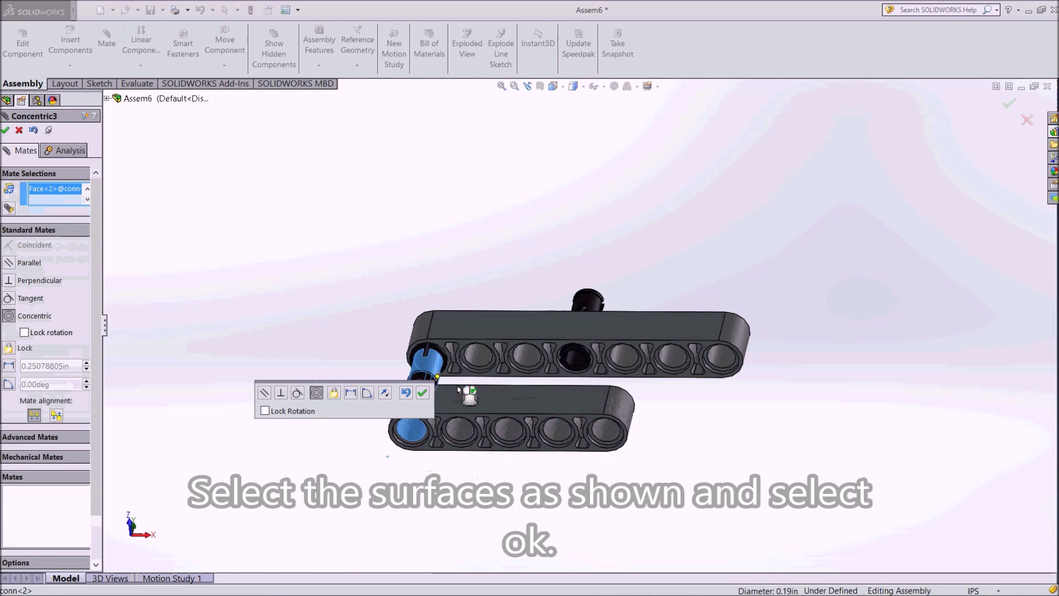
left_click(423, 393)
scroll(439, 370, "down", 5)
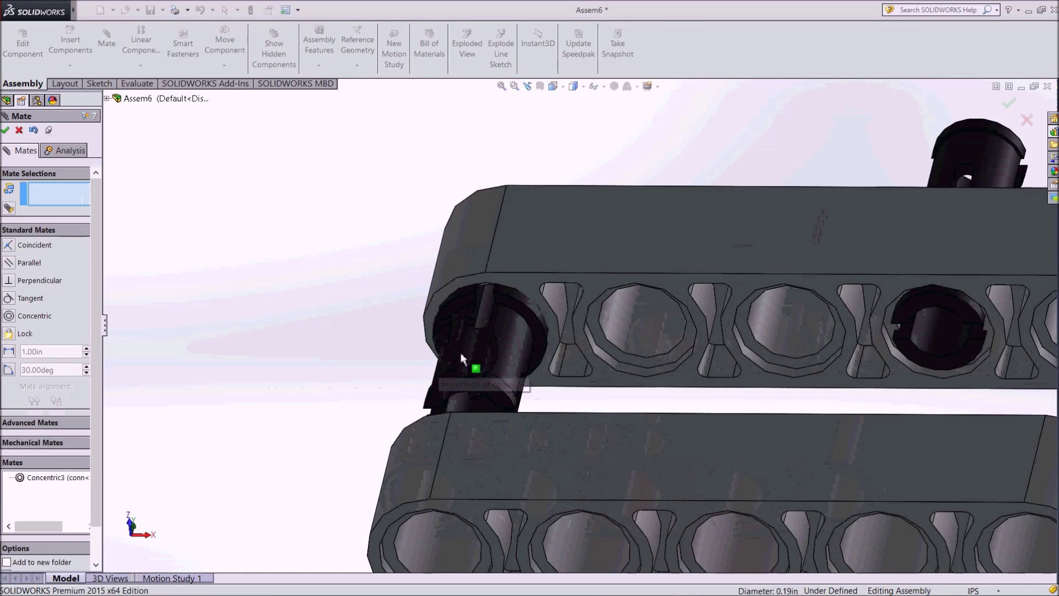
scroll(472, 367, "down", 5)
left_click(571, 263)
scroll(437, 334, "up", 10)
mouse_move(437, 335)
middle_mouse_down()
mouse_move(466, 342)
mouse_move(508, 557)
mouse_move(534, 446)
middle_mouse_up()
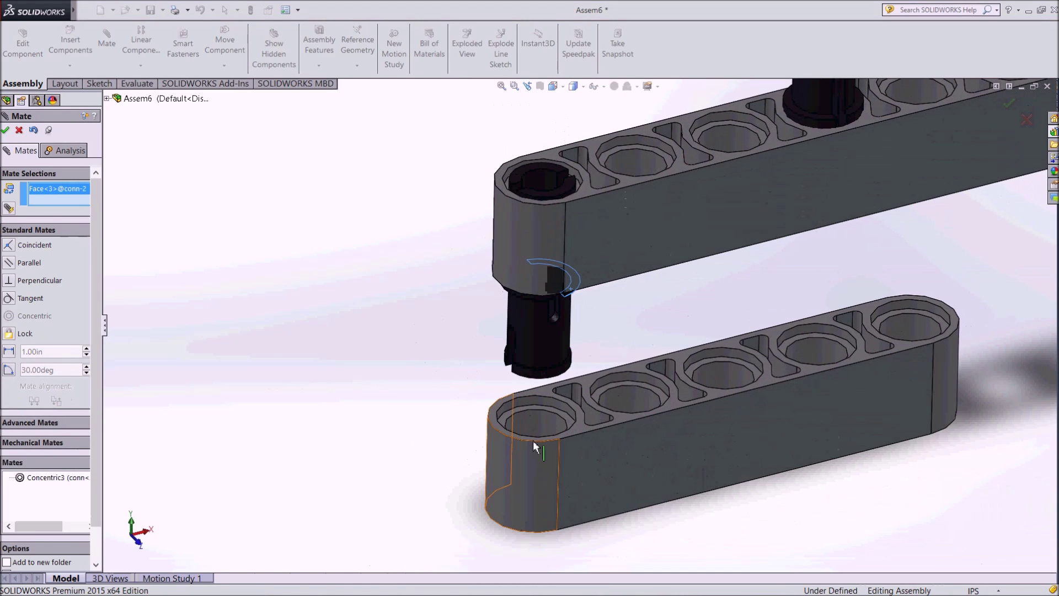
left_click(550, 410)
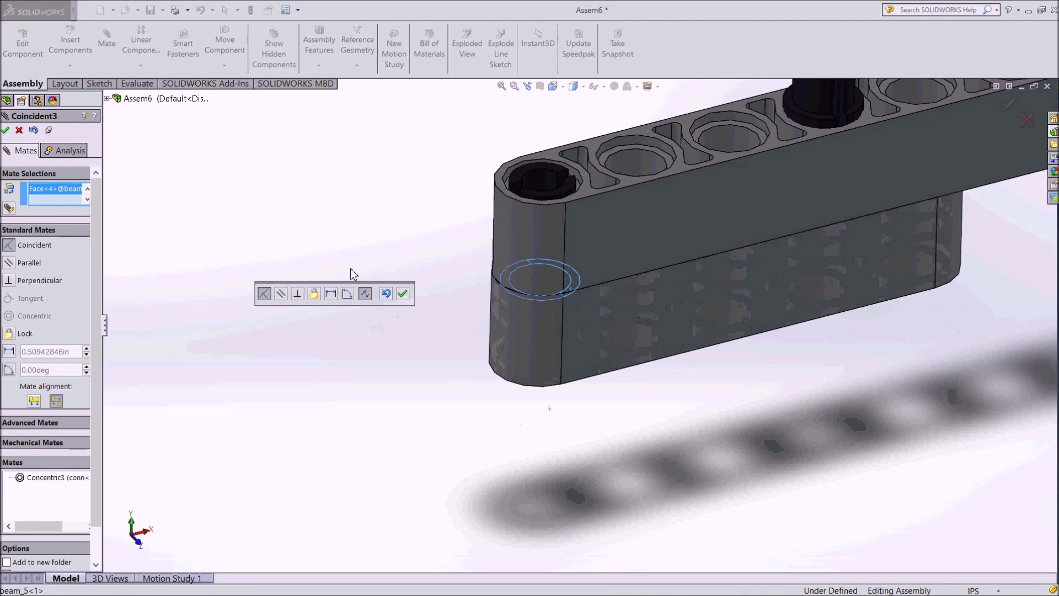
middle_click_drag(717, 447, 589, 259)
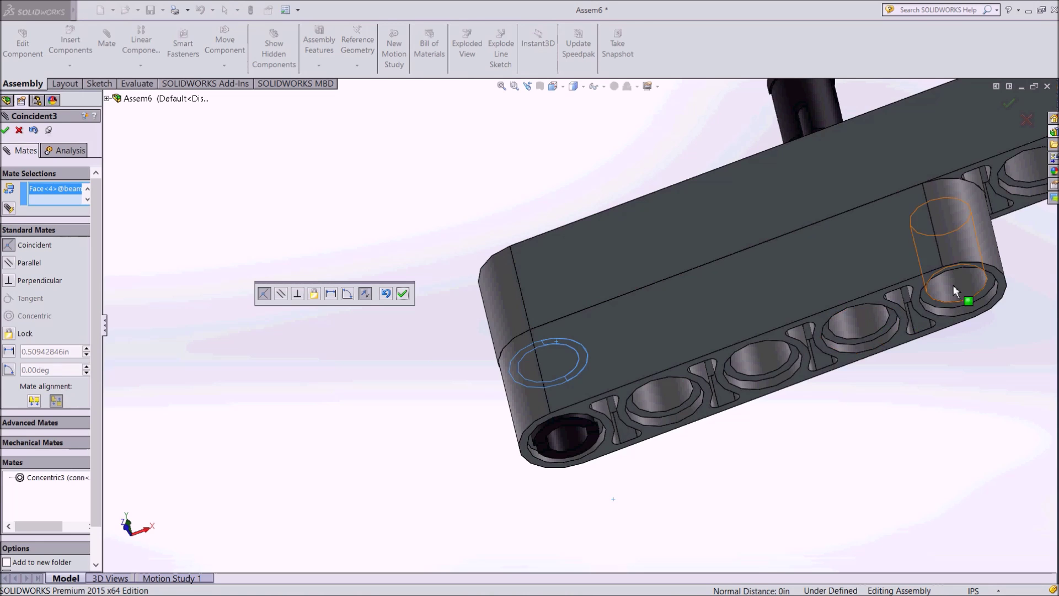
left_click(404, 294)
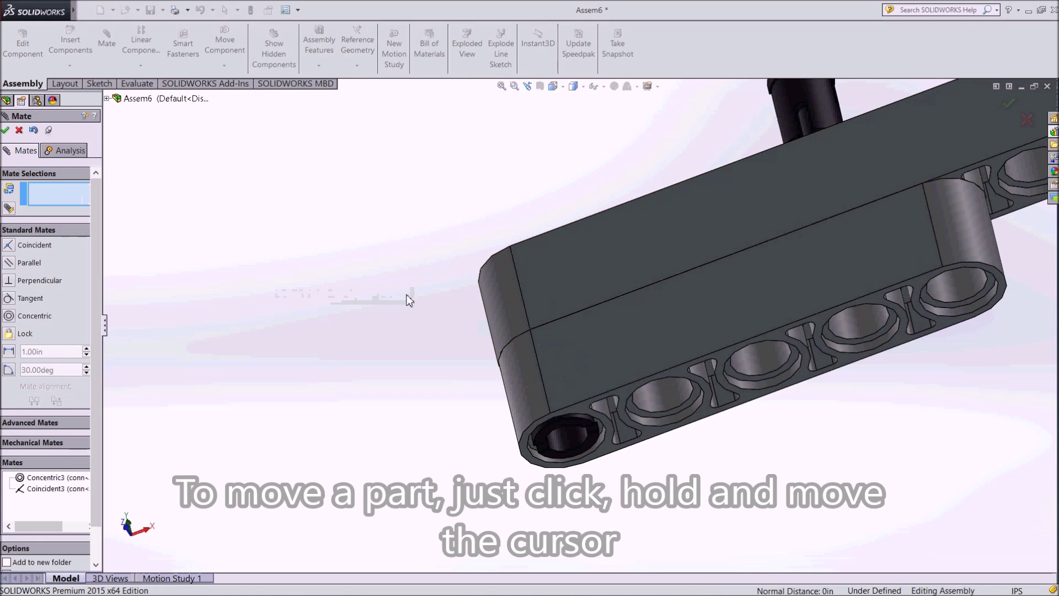
left_click(6, 131)
Swing beam_5 around the pin so the two beams form a V
mouse_move(846, 243)
left_mouse_down()
mouse_move(697, 241)
mouse_move(905, 316)
left_mouse_up()
scroll(904, 315, "up", 5)
mouse_move(862, 343)
middle_mouse_down()
mouse_move(769, 313)
mouse_move(726, 537)
mouse_move(766, 425)
mouse_move(629, 402)
mouse_move(617, 449)
mouse_move(646, 386)
middle_mouse_up()
left_click(645, 386)
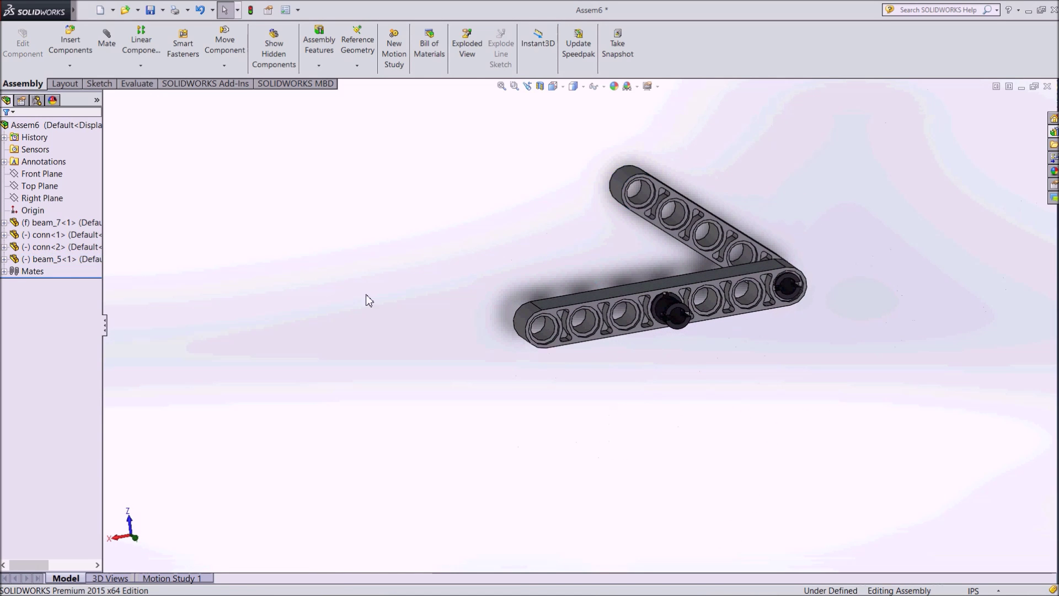
Insert a third conn pin, conn<3>, beside the V-shaped beams
left_click(71, 58)
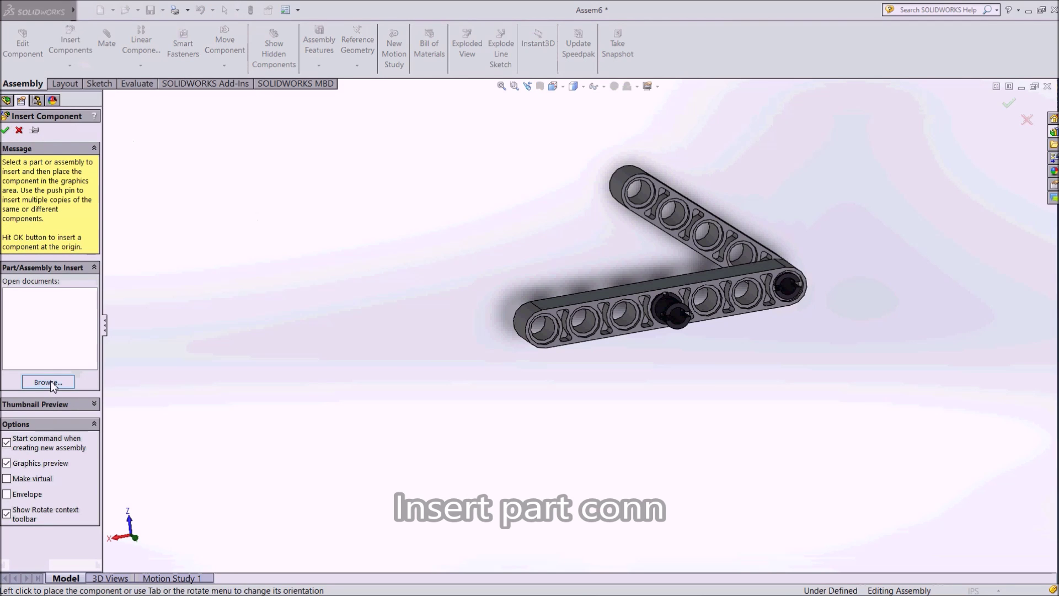
left_click(53, 384)
double_click(471, 221)
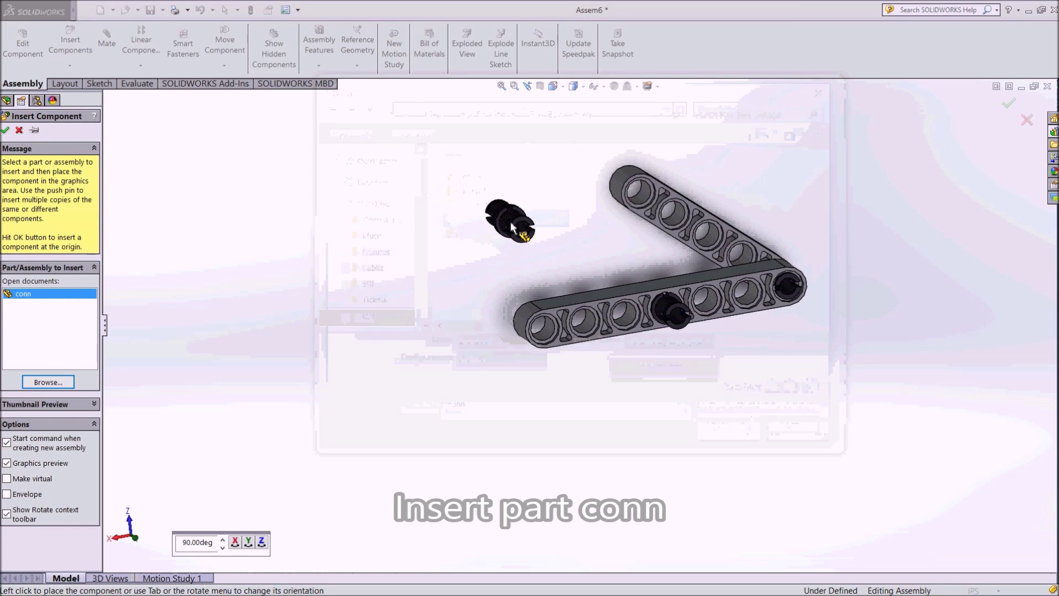
left_click(534, 233)
middle_click_drag(534, 234, 410, 143)
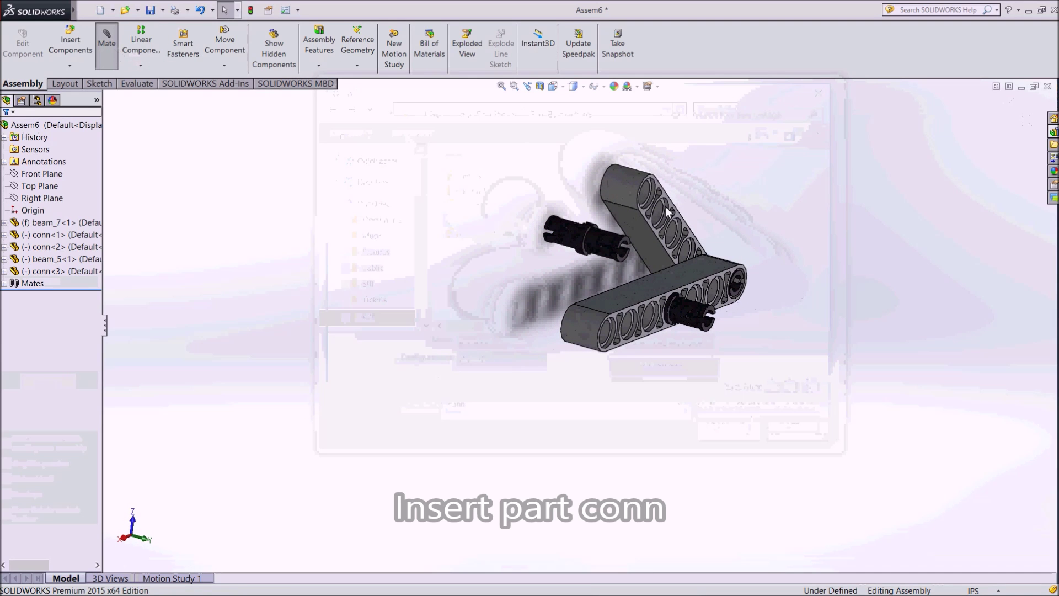
Add Coincident4 between conn<3> and a beam_5 hole edge, then clear leftover selections
left_click(570, 234)
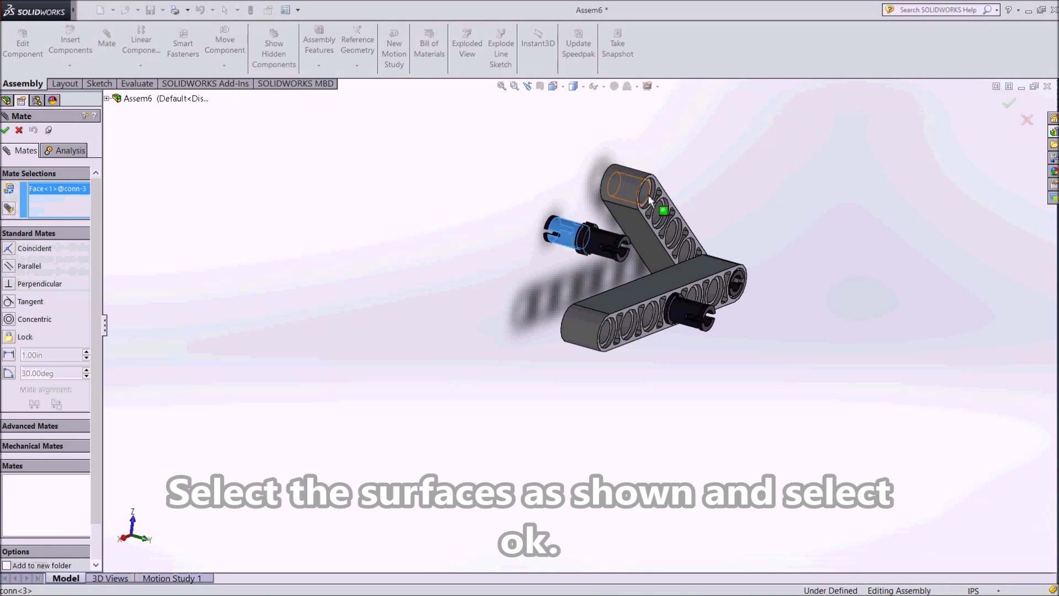
left_click(681, 231)
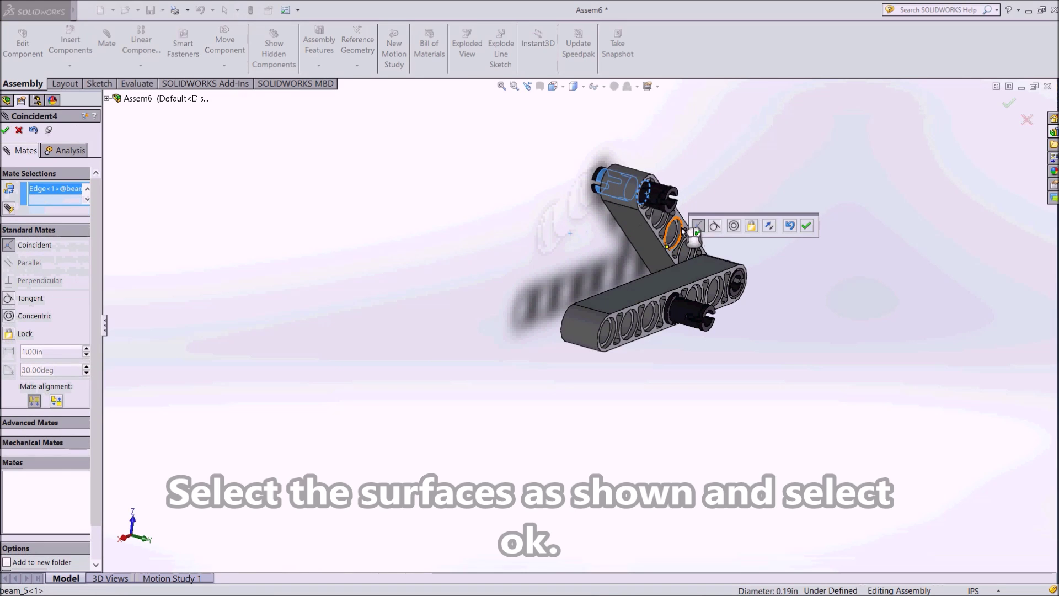
left_click(807, 227)
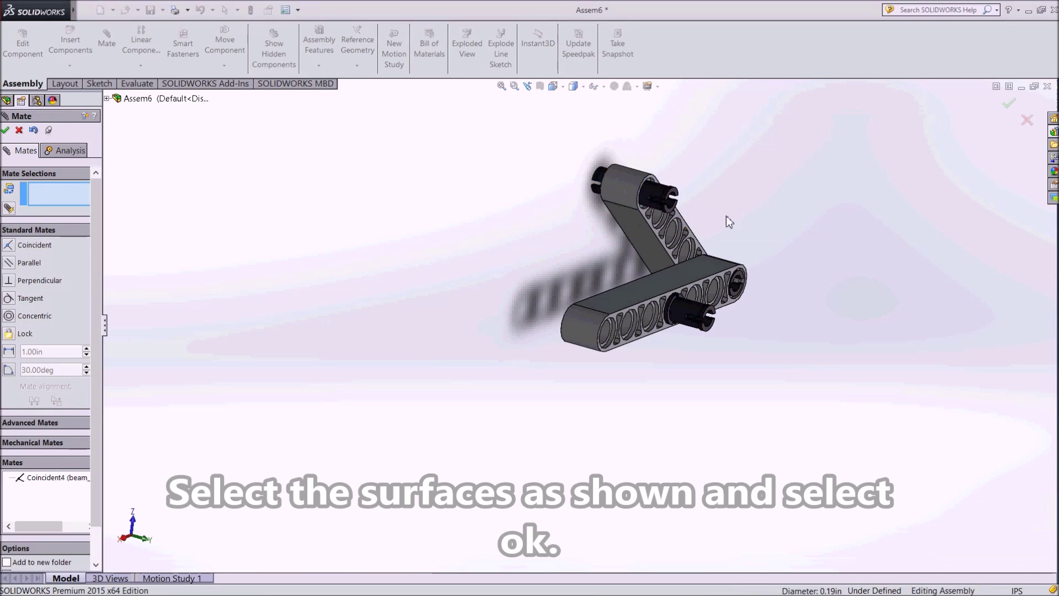
left_click(656, 198)
left_click_drag(673, 199, 720, 203)
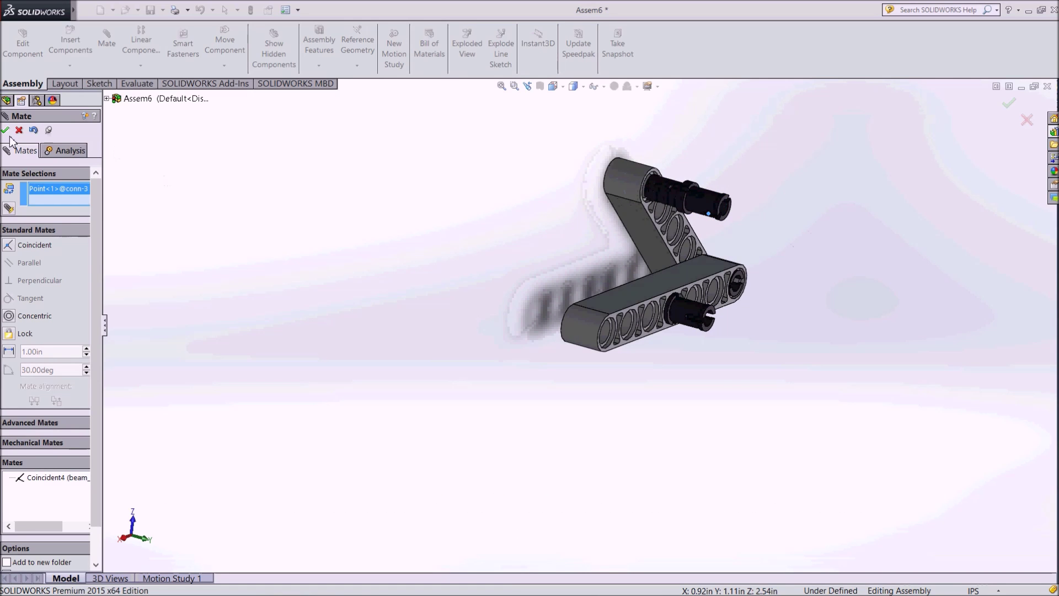
middle_click_drag(478, 206, 498, 242)
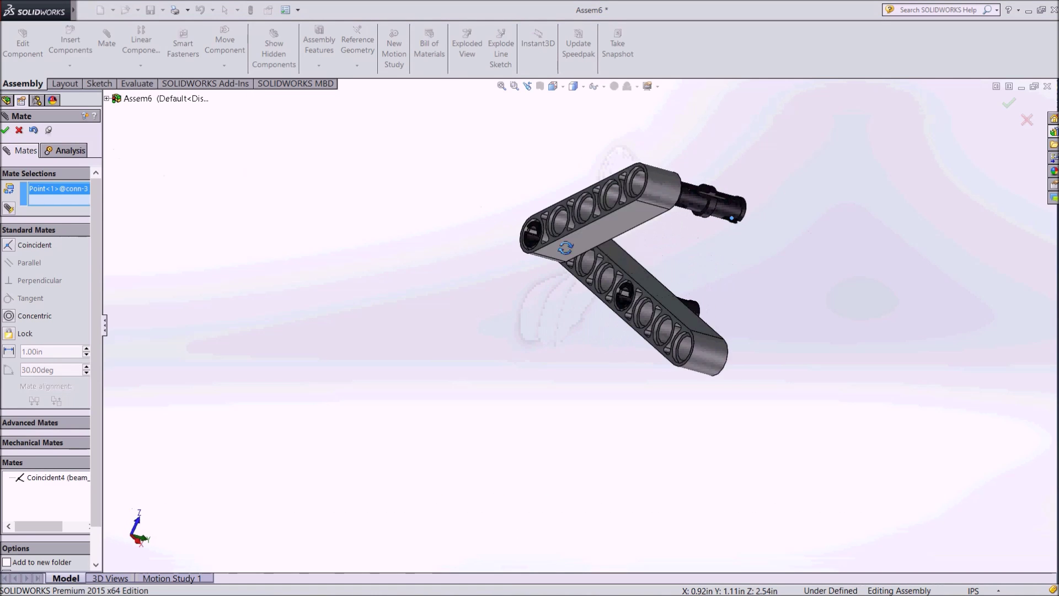
right_click(64, 193)
left_click(91, 210)
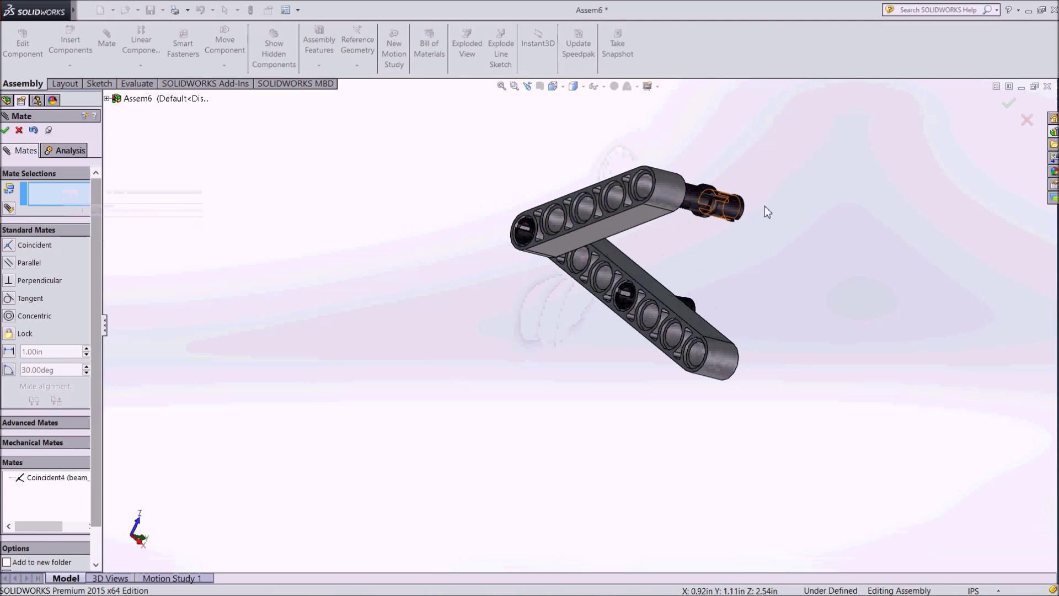
Add Coincident5 seating conn<3>'s collar on the beam_5 hole edge
scroll(700, 224, "down", 4)
scroll(700, 223, "down", 5)
left_click(494, 328)
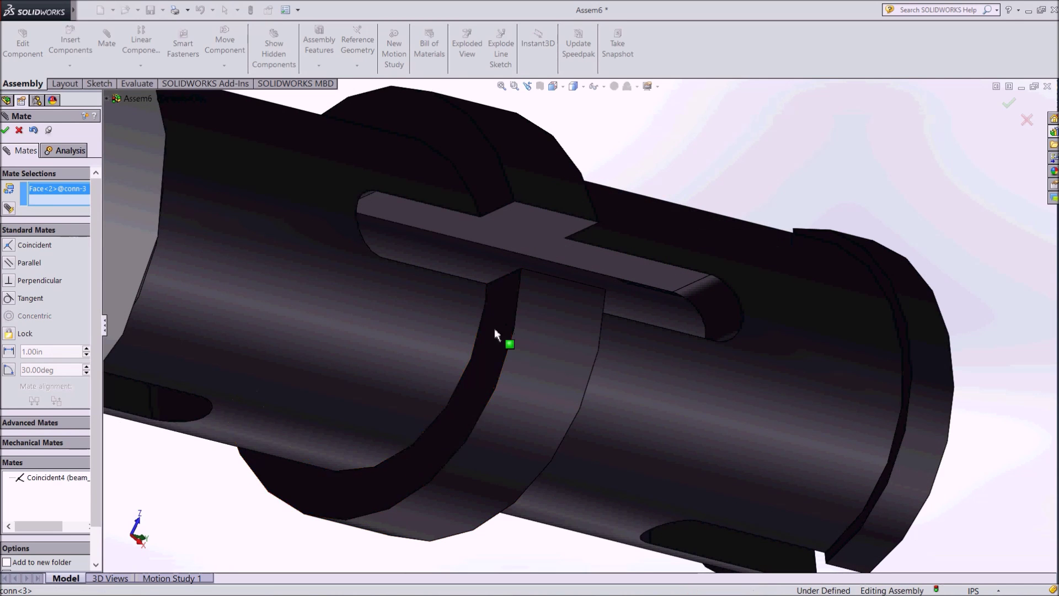
scroll(493, 314, "up", 3)
scroll(491, 303, "up", 2)
mouse_move(454, 385)
middle_mouse_down()
mouse_move(331, 379)
mouse_move(314, 391)
middle_mouse_up()
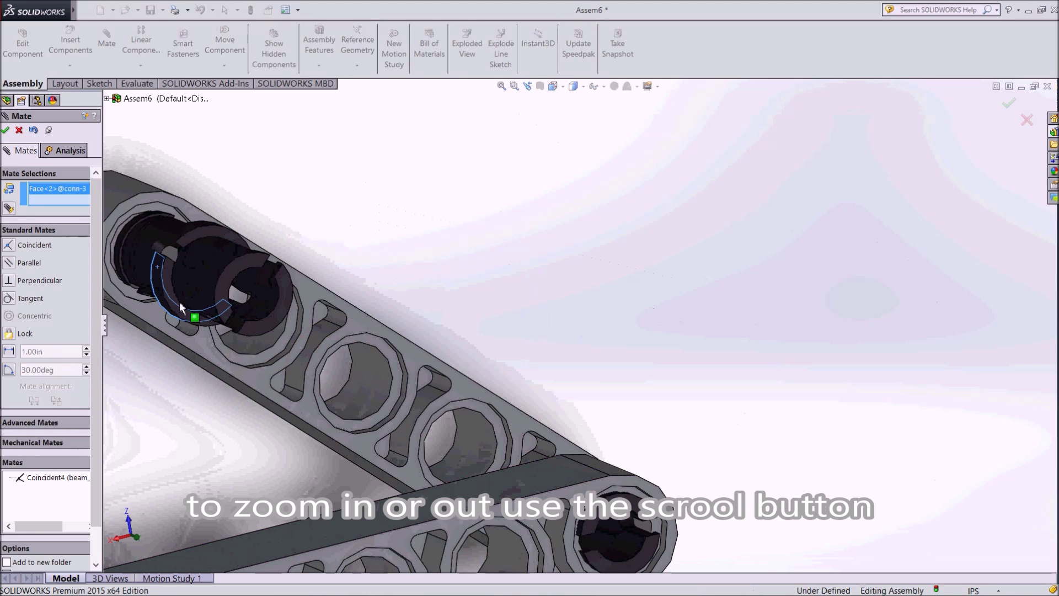
left_click(146, 214)
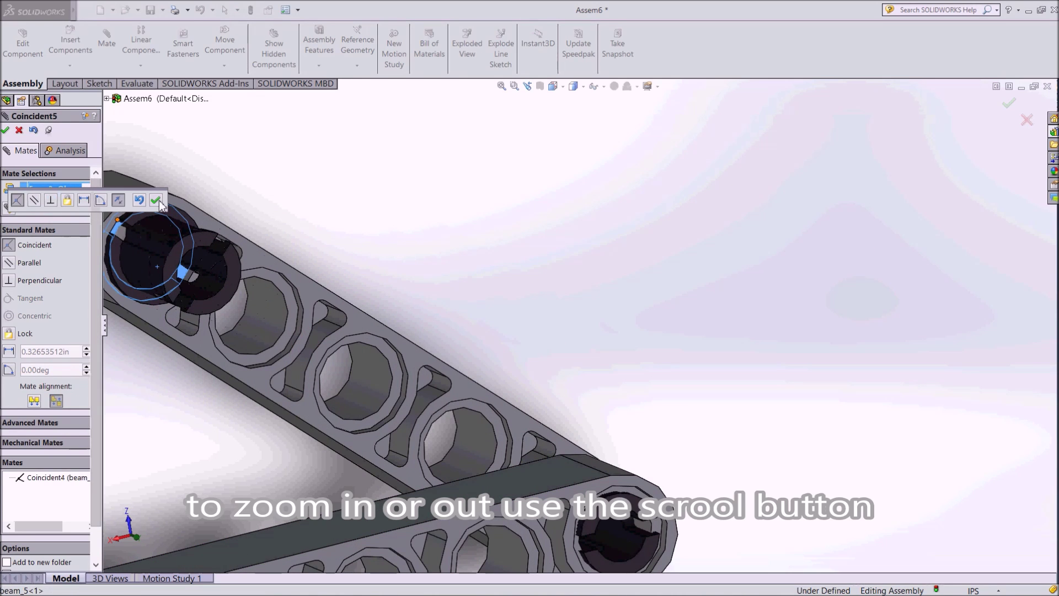
left_click(156, 201)
scroll(370, 279, "up", 5)
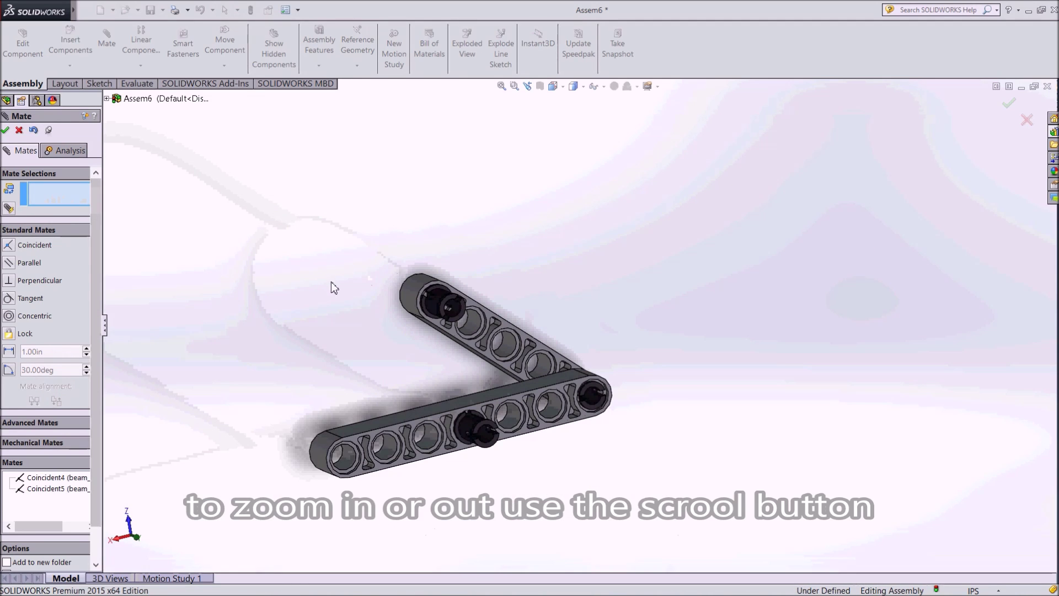
left_click(6, 131)
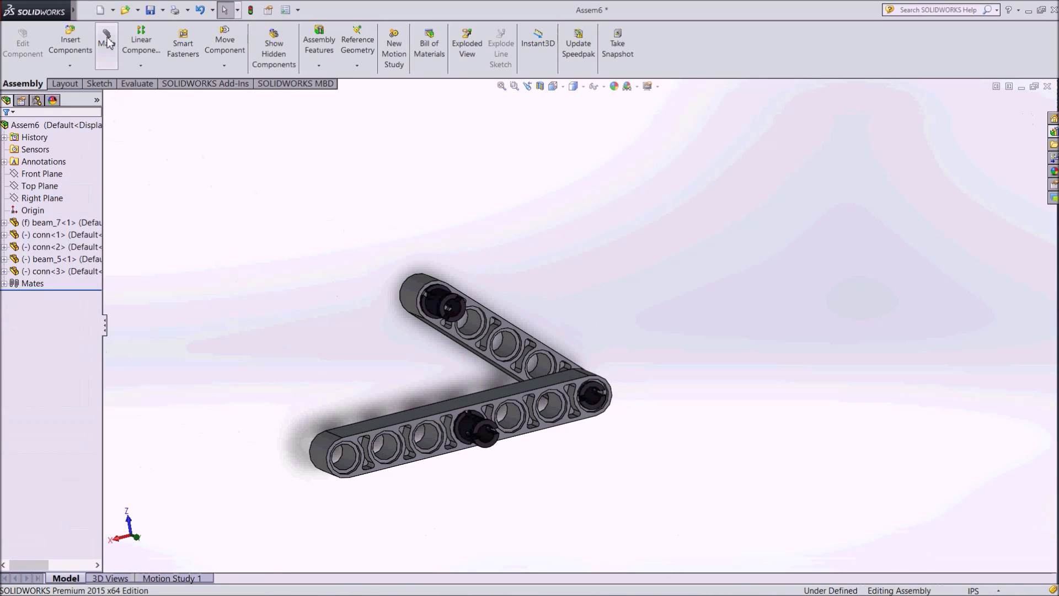
Insert gear_24 into the assembly above the beams
left_click(75, 40)
left_click(48, 386)
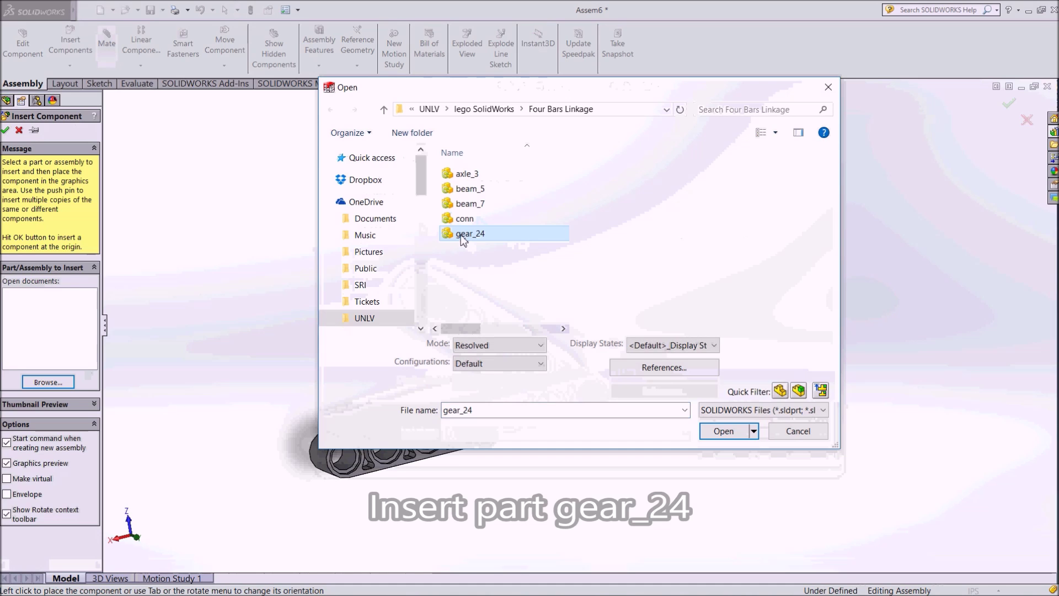
left_click(454, 234)
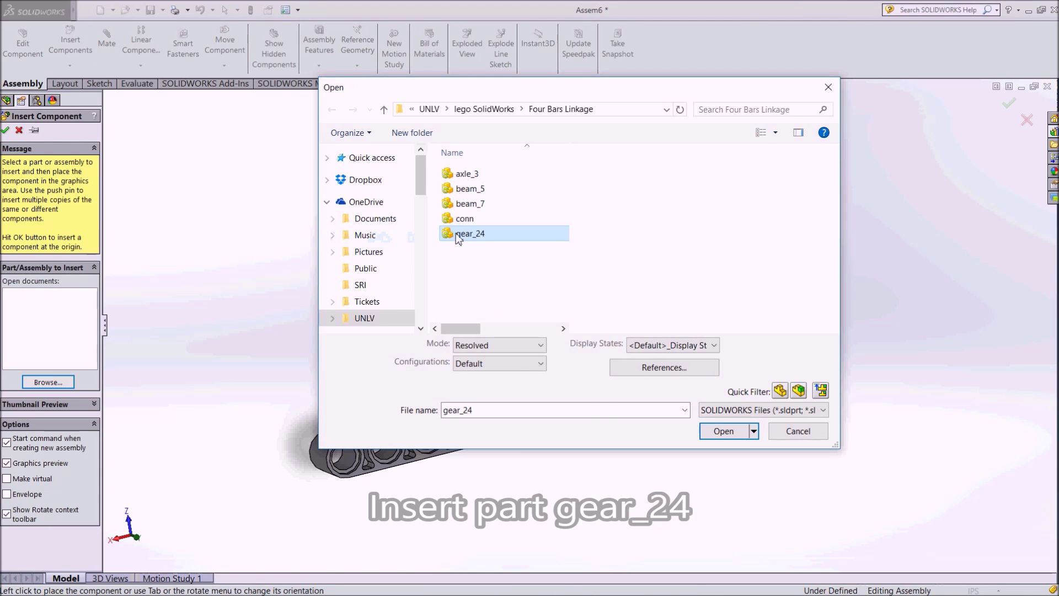
double_click(456, 233)
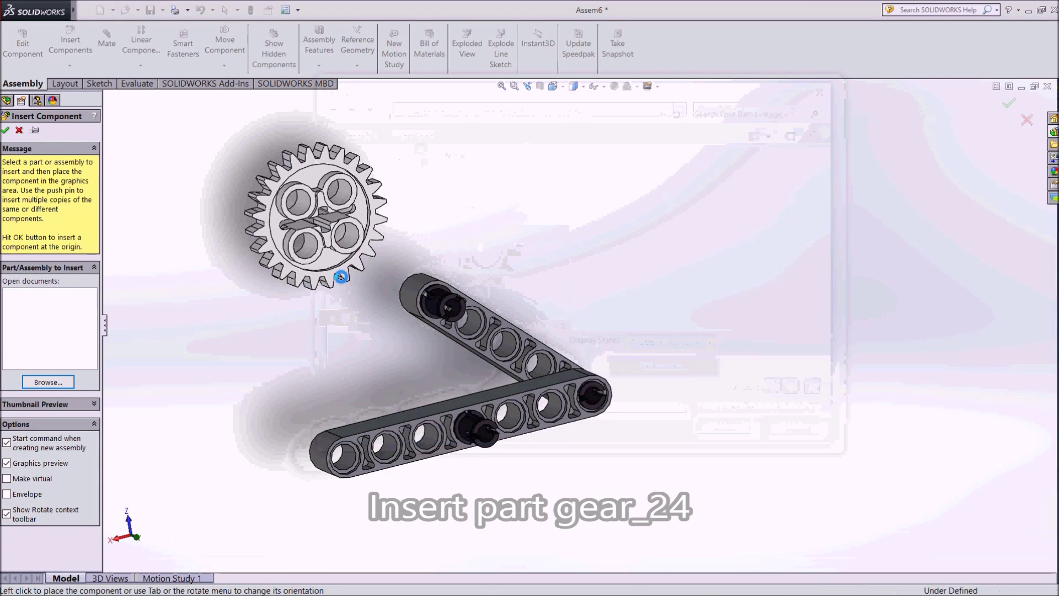
left_click(346, 275)
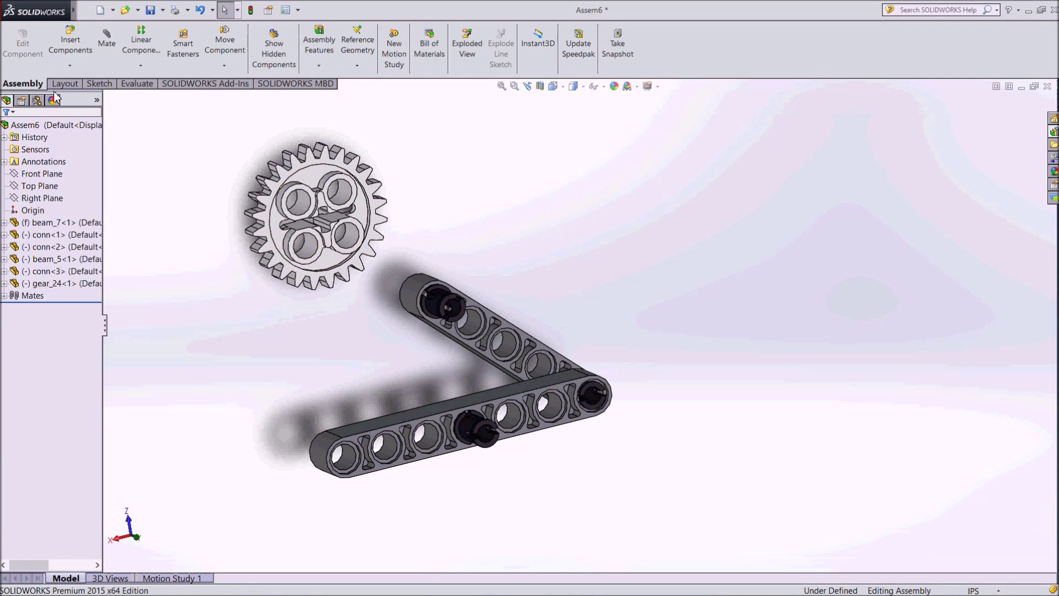
Insert the axle_3 part and place it in the assembly
left_click(77, 49)
left_click(31, 386)
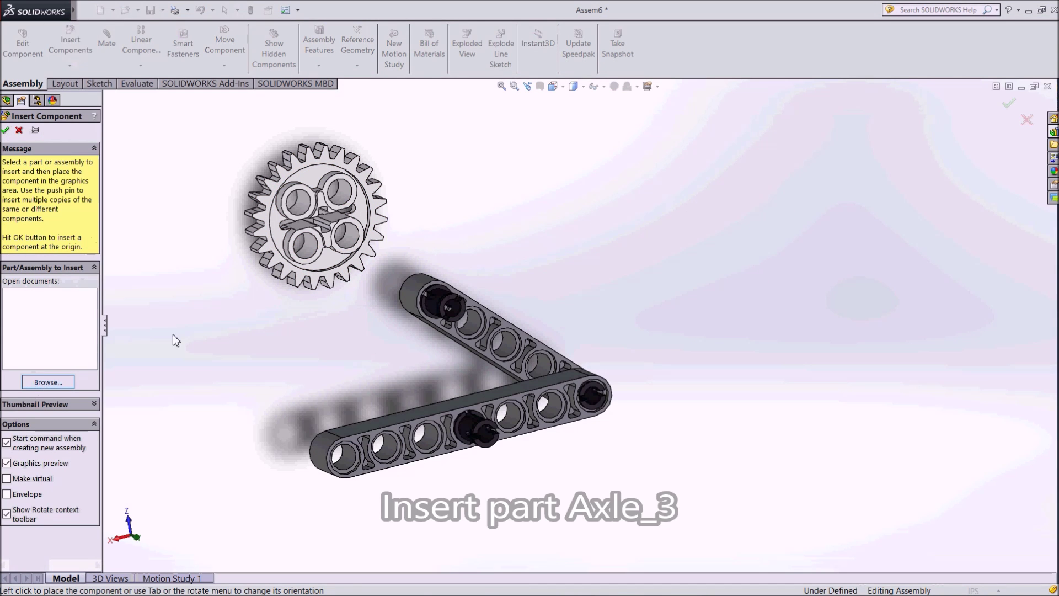
double_click(467, 175)
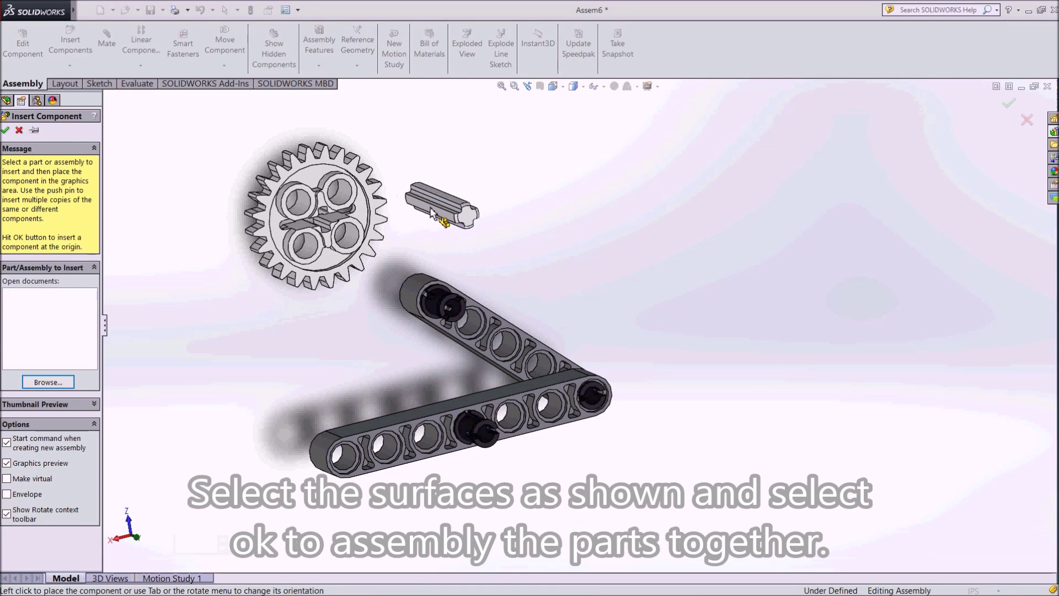
left_click(431, 217)
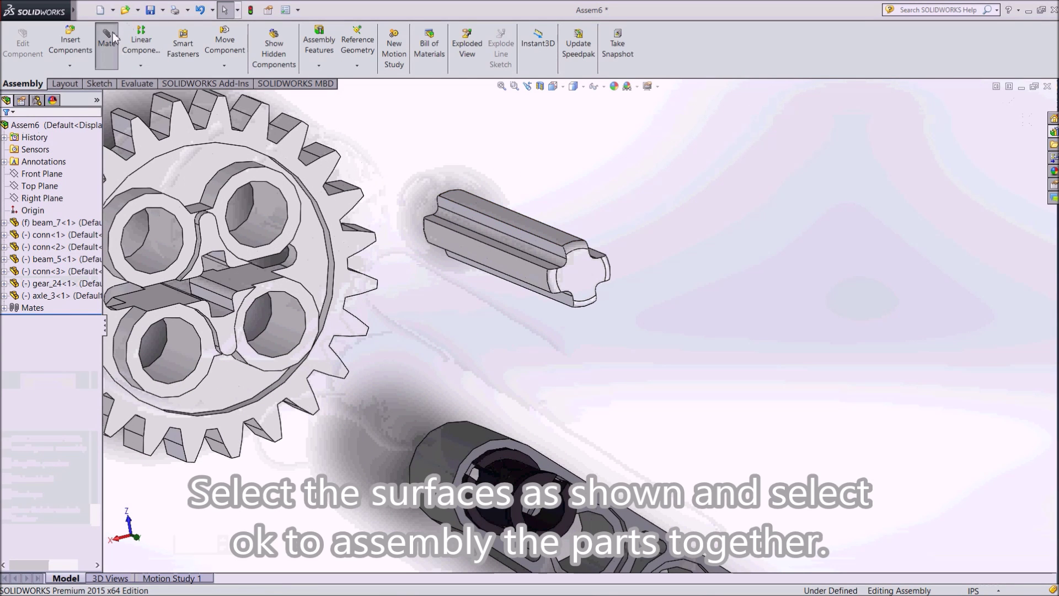
Fit axle_3 into gear_24 with Concentric4 and Coincident6 mates
left_click(477, 204)
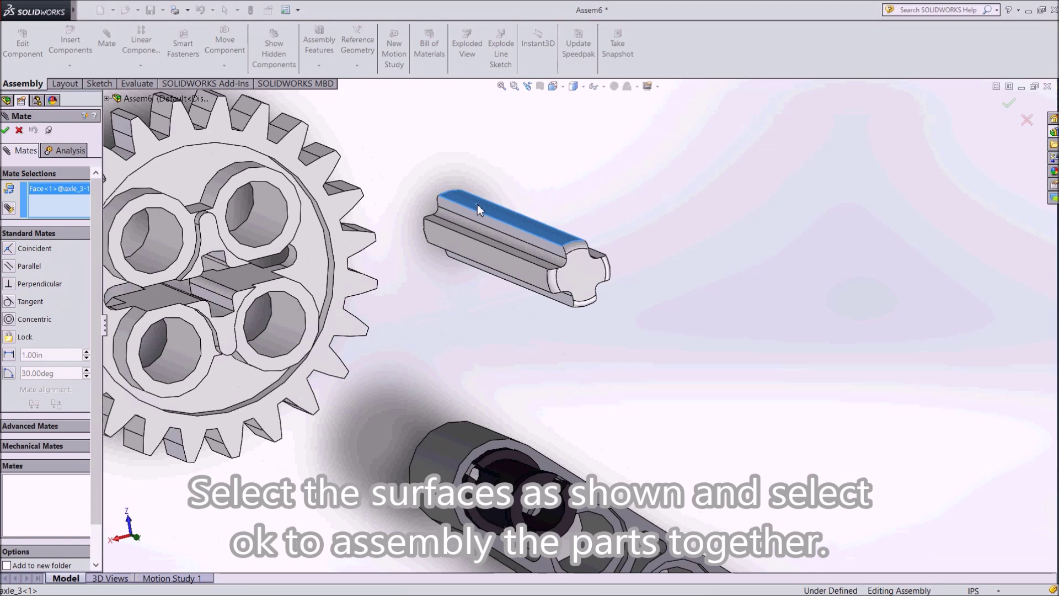
left_click(213, 274)
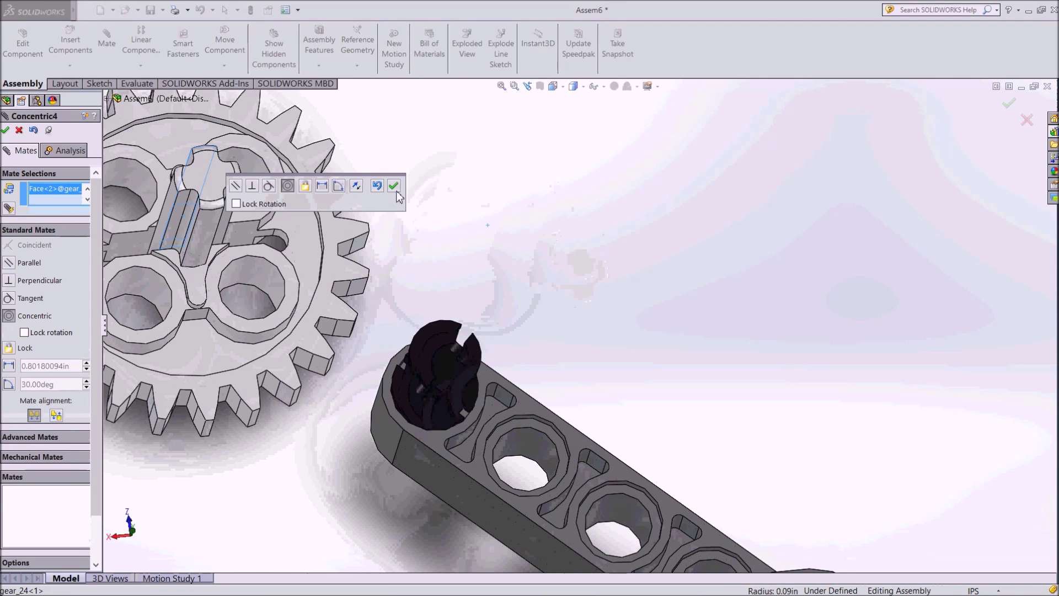
left_click(401, 193)
scroll(317, 221, "up", 5)
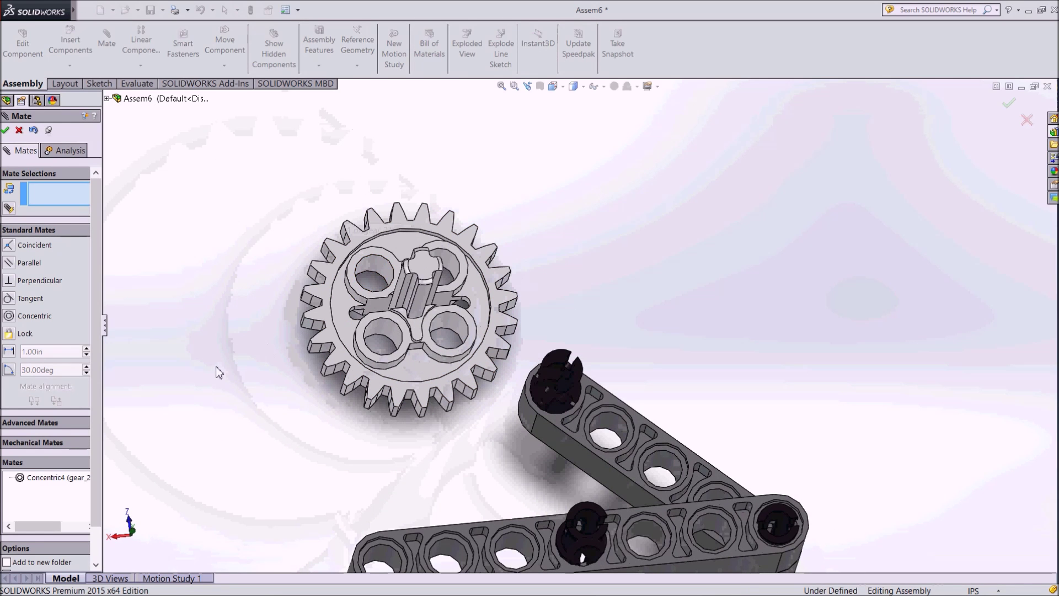
middle_click_drag(219, 373, 343, 360)
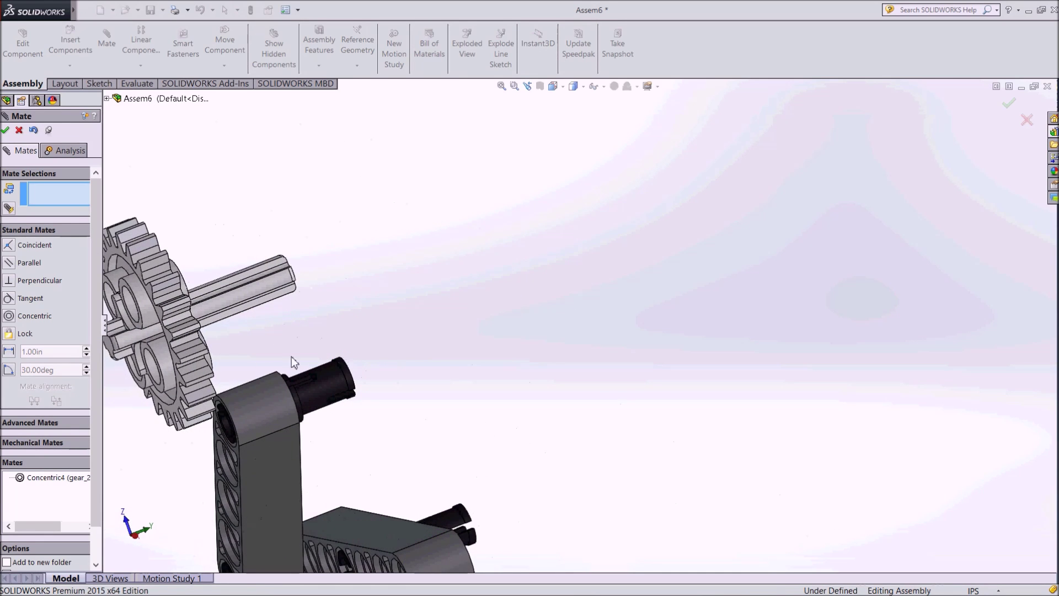
middle_click_drag(128, 445, 192, 430)
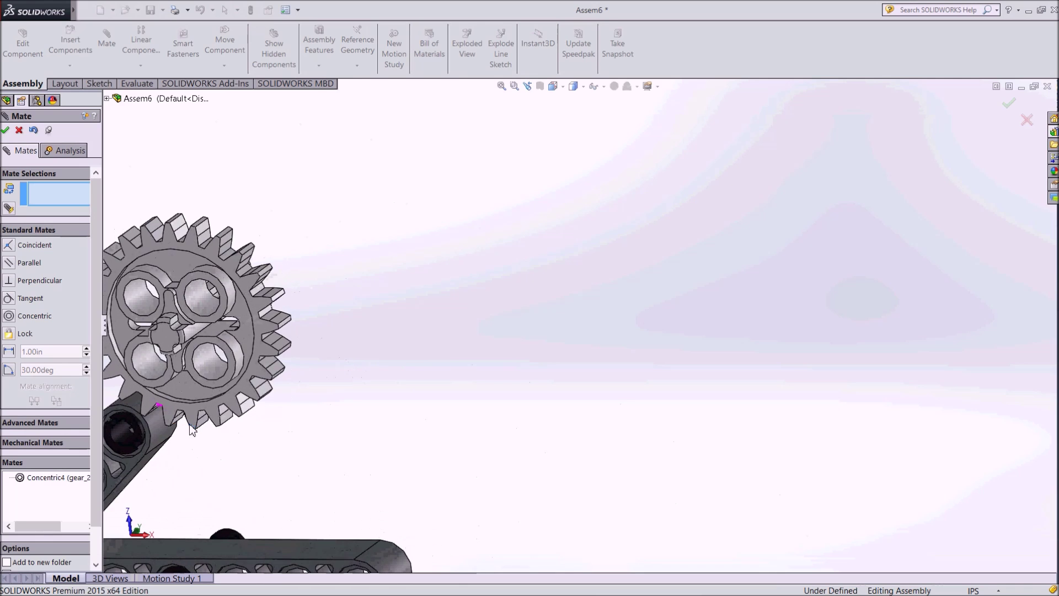
left_click(168, 340)
left_click(170, 306)
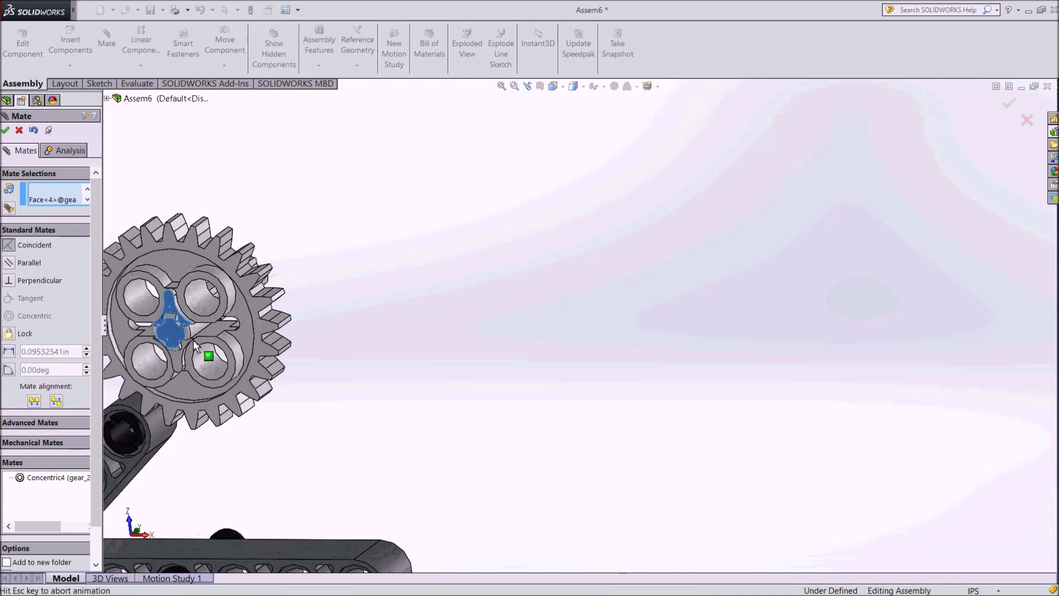
left_click(176, 358)
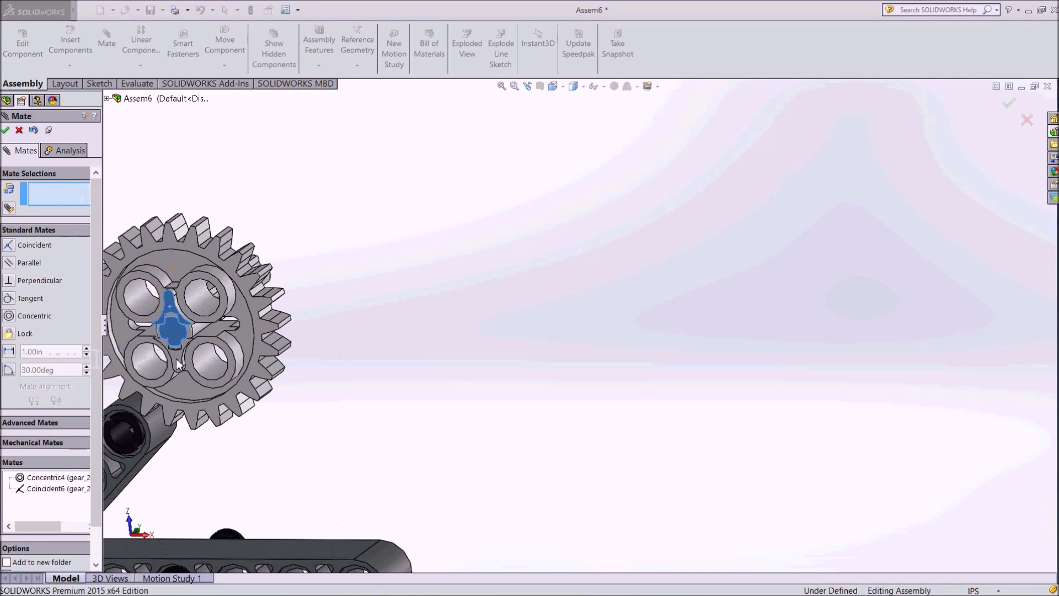
Lock the axle to the gear with a Lock1 mate and finish mating
left_click(177, 325)
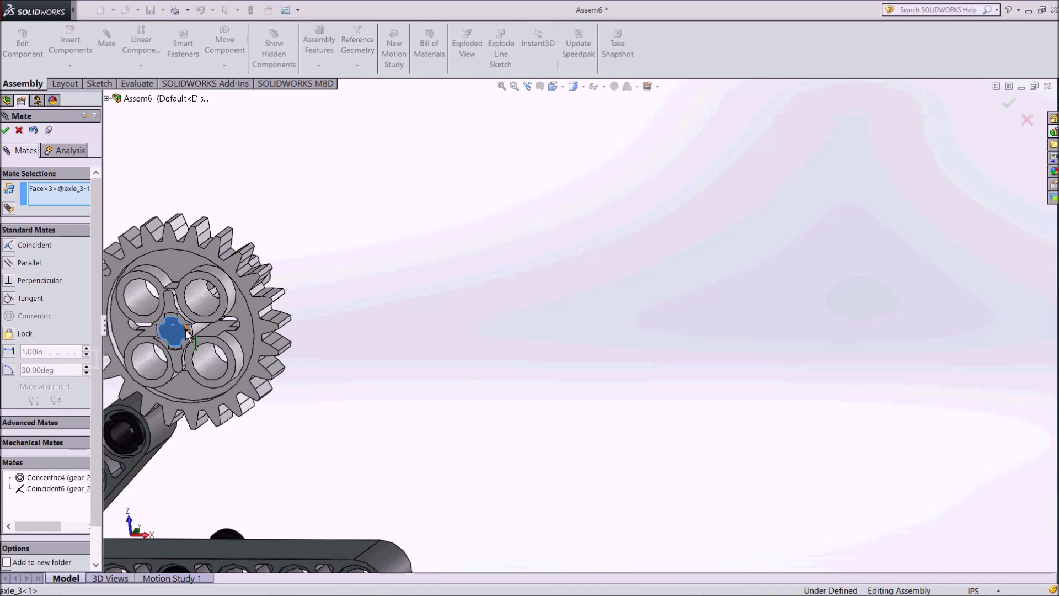
left_click(175, 328)
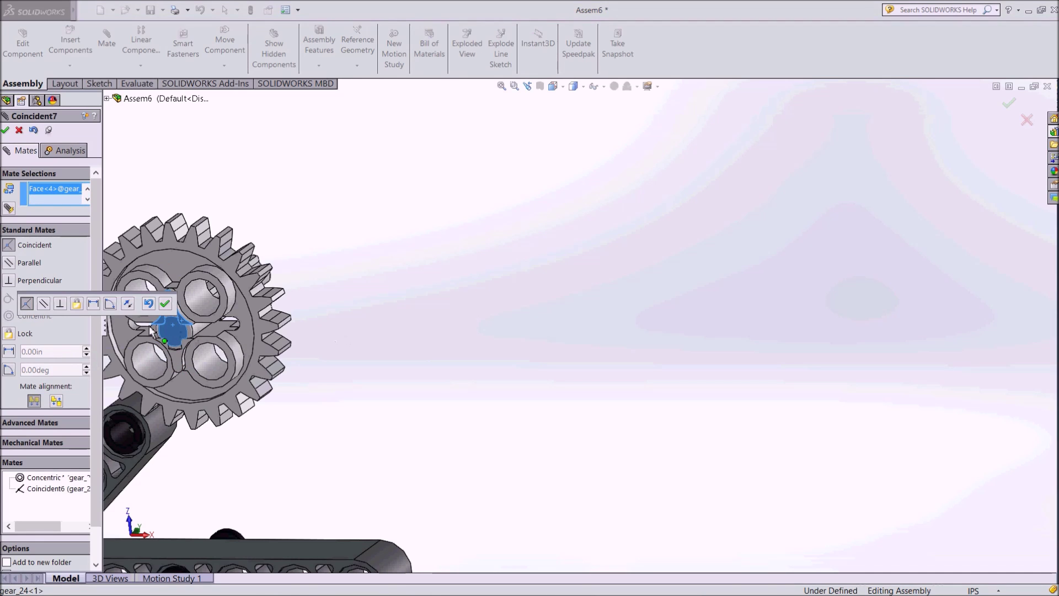
left_click(76, 304)
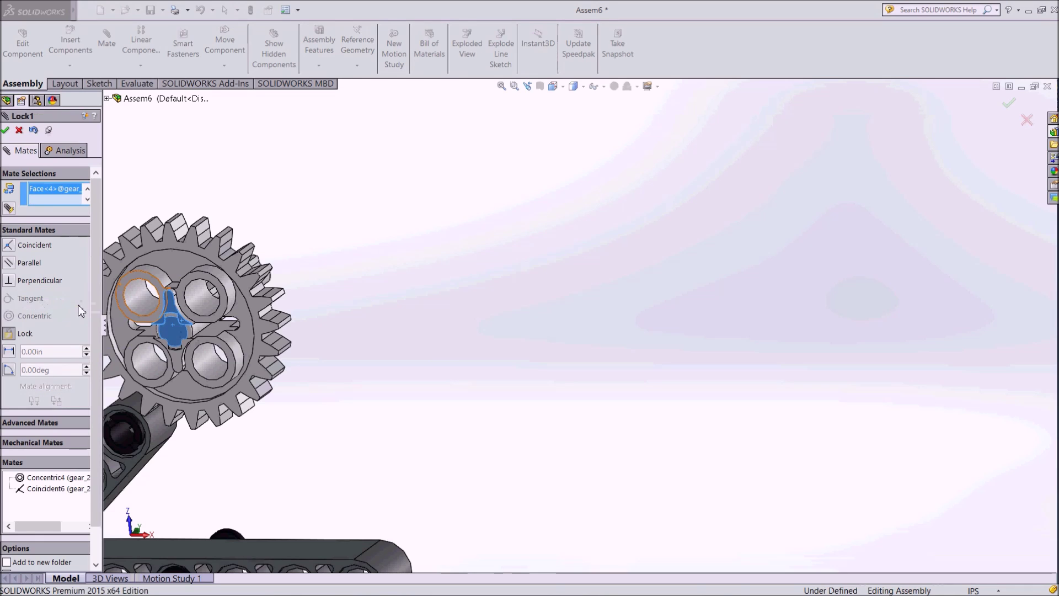
left_click(4, 131)
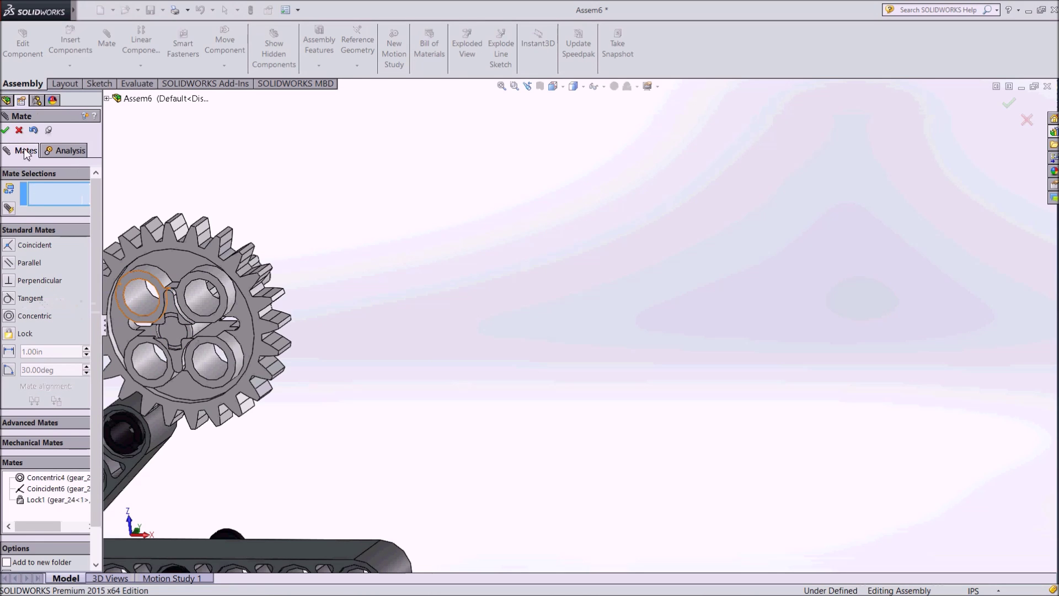
left_click(5, 131)
Make the connector pin concentric with the gear's hole (Concentric5)
key("f")
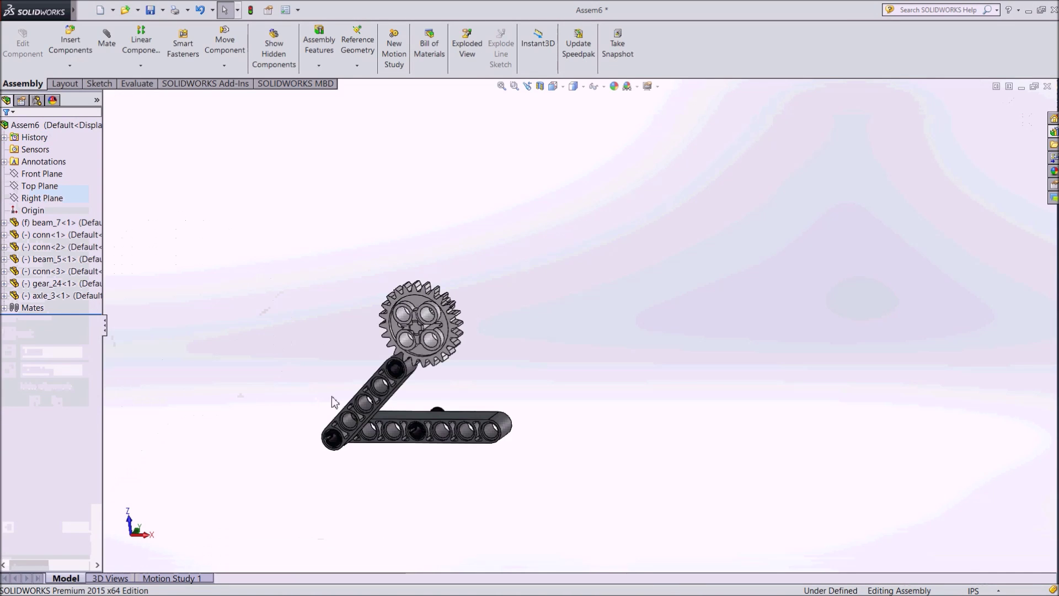
mouse_move(528, 397)
middle_mouse_down()
mouse_move(480, 398)
mouse_move(451, 415)
middle_mouse_up()
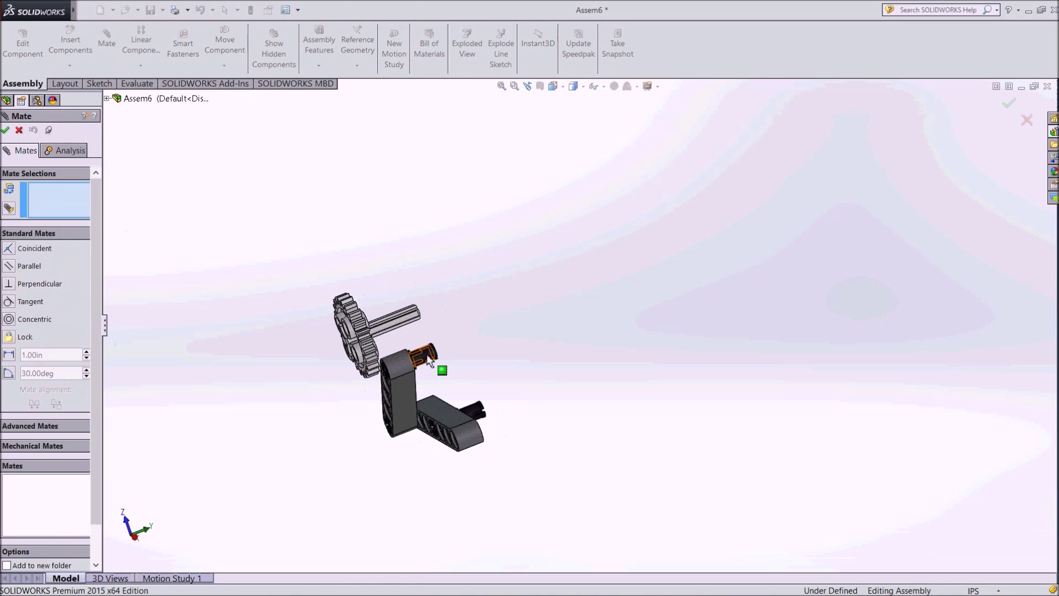
scroll(364, 335, "down", 5)
middle_click_drag(366, 347, 405, 334)
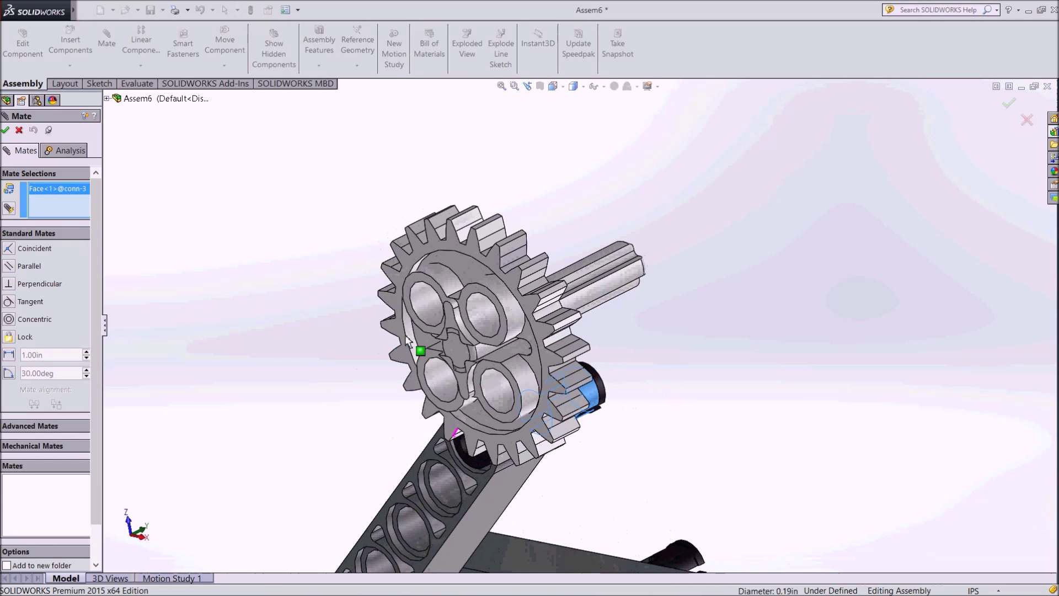
left_click(424, 309)
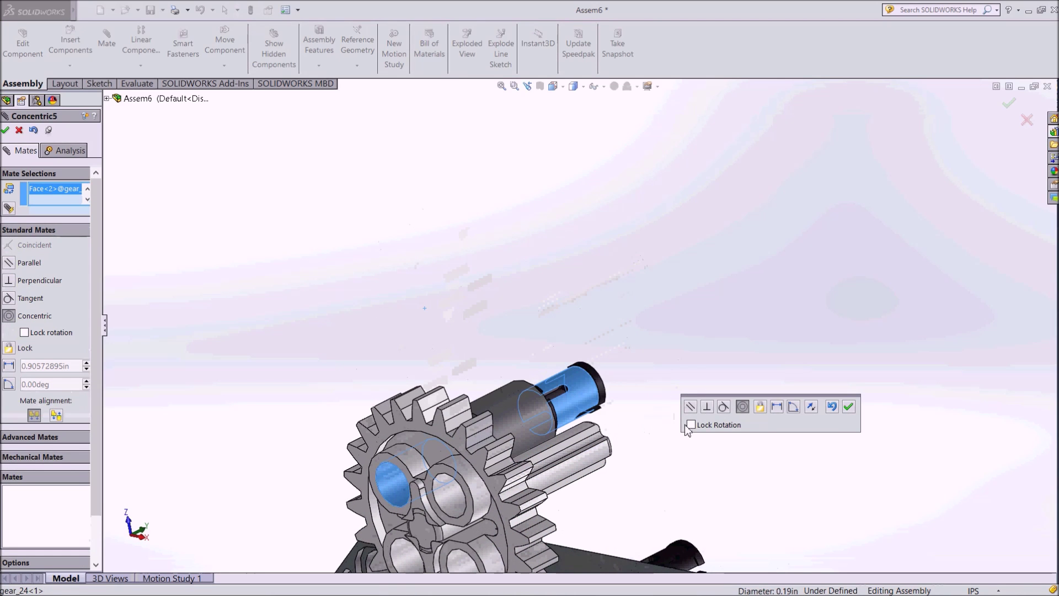
left_click(849, 407)
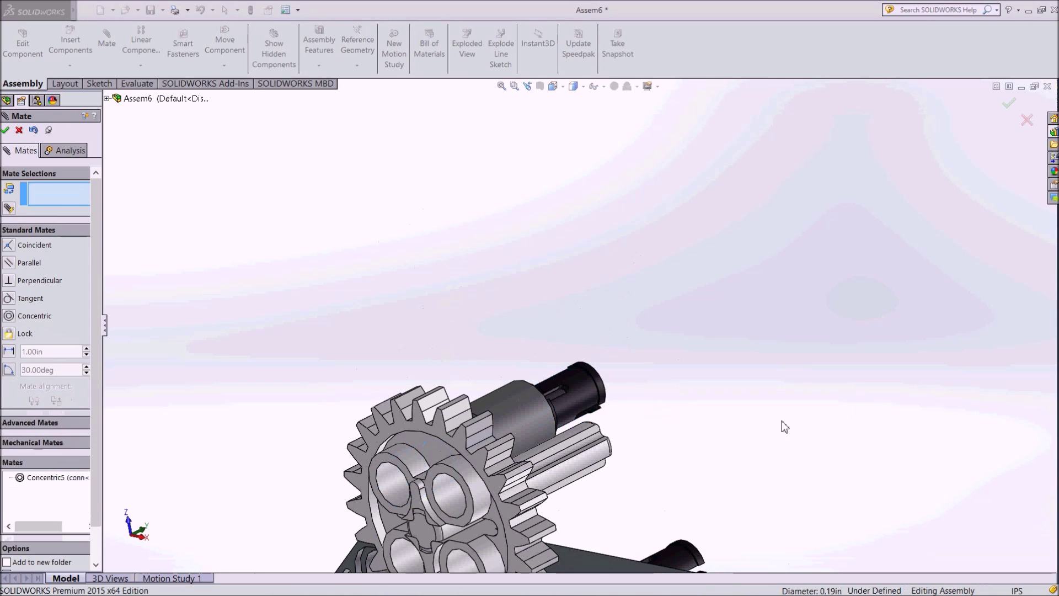
Mate the connector hub face flush with the gear face using a Coincident mate (Coincident8)
left_click(378, 463)
middle_click_drag(709, 433, 631, 438)
scroll(558, 437, "down", 3)
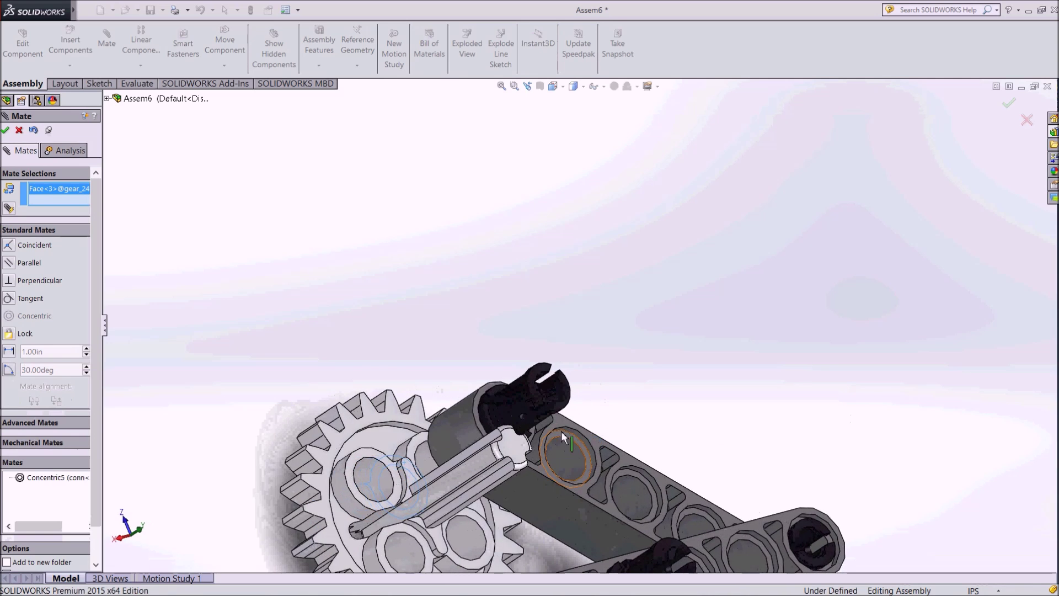
scroll(496, 422, "down", 3)
scroll(495, 422, "down", 2)
left_click(518, 359)
middle_click_drag(521, 364, 628, 399)
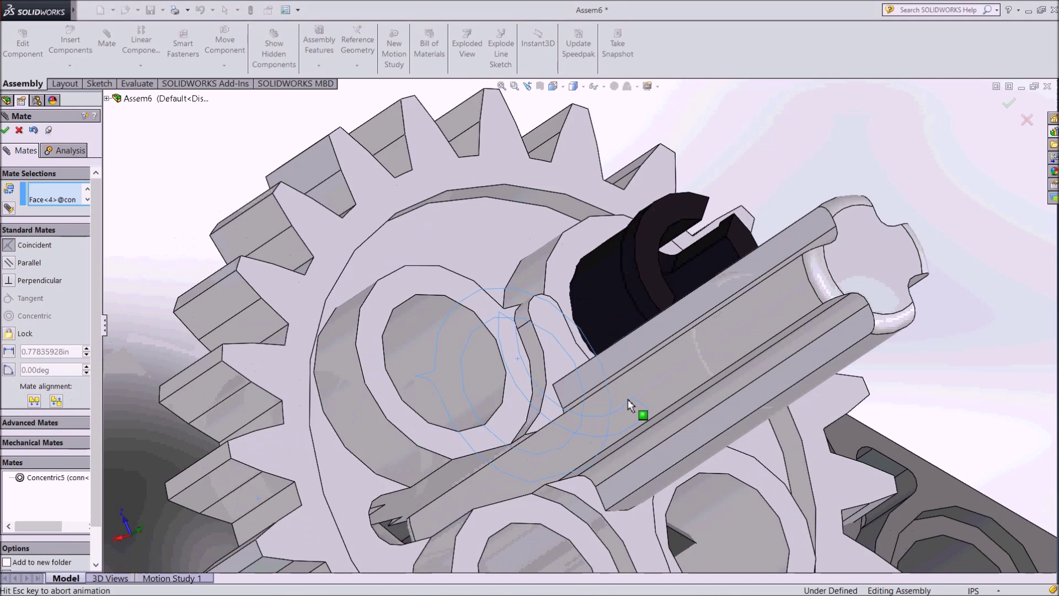
left_click(632, 400)
left_click(781, 418)
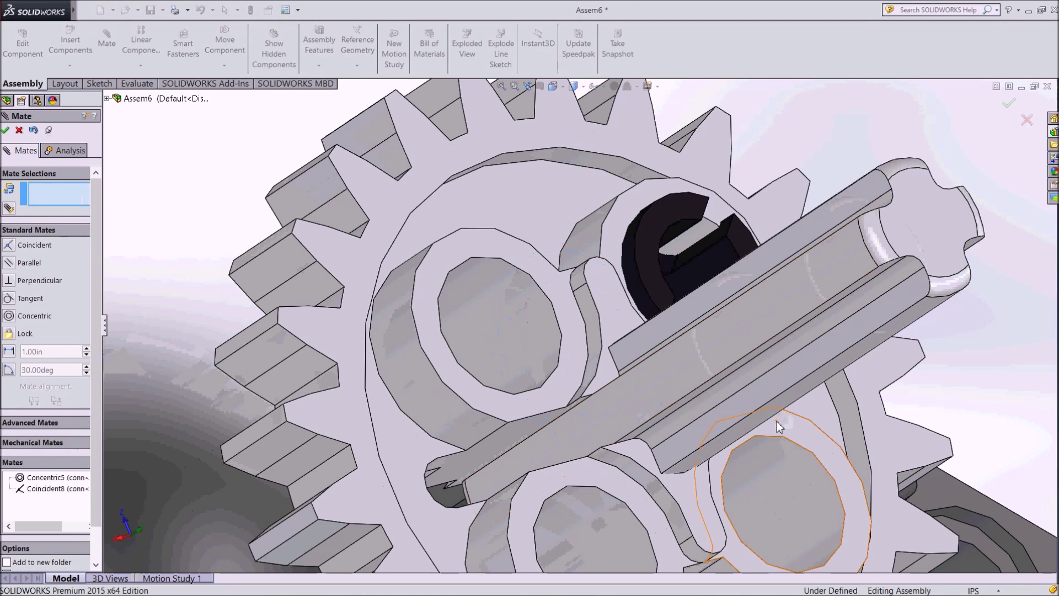
Orbit to a side view and close the mate session, keeping the new mates
scroll(713, 435, "up", 5)
middle_click_drag(814, 380, 697, 457)
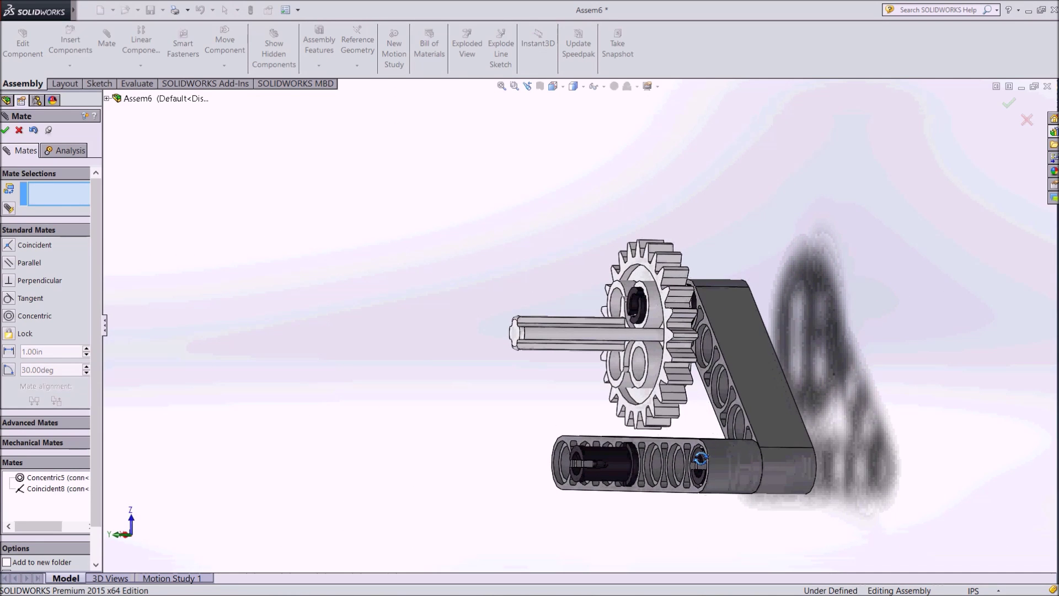
middle_click_drag(696, 457, 710, 462)
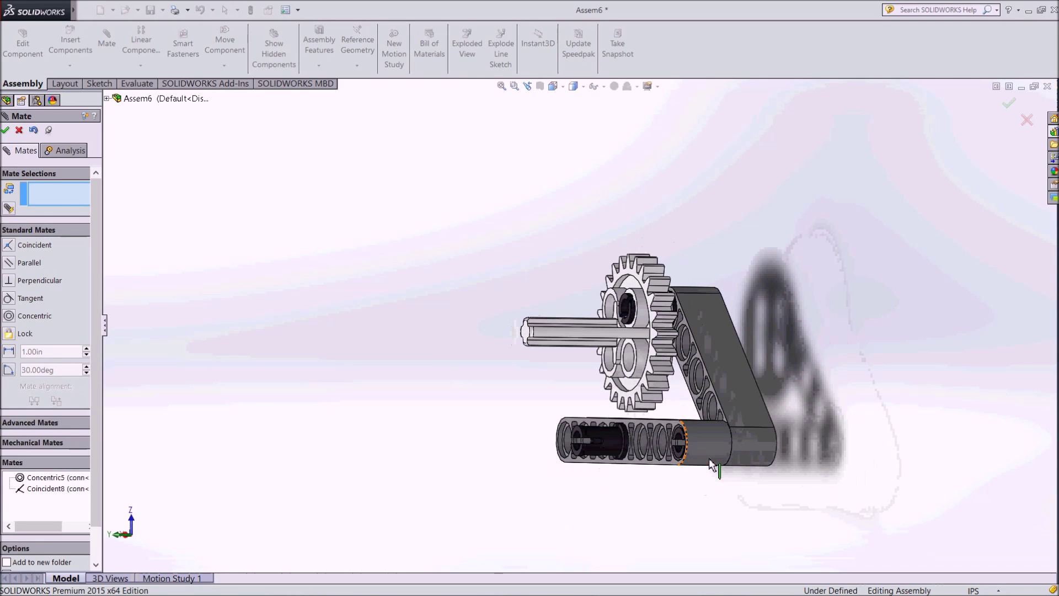
left_click(4, 131)
left_click(71, 42)
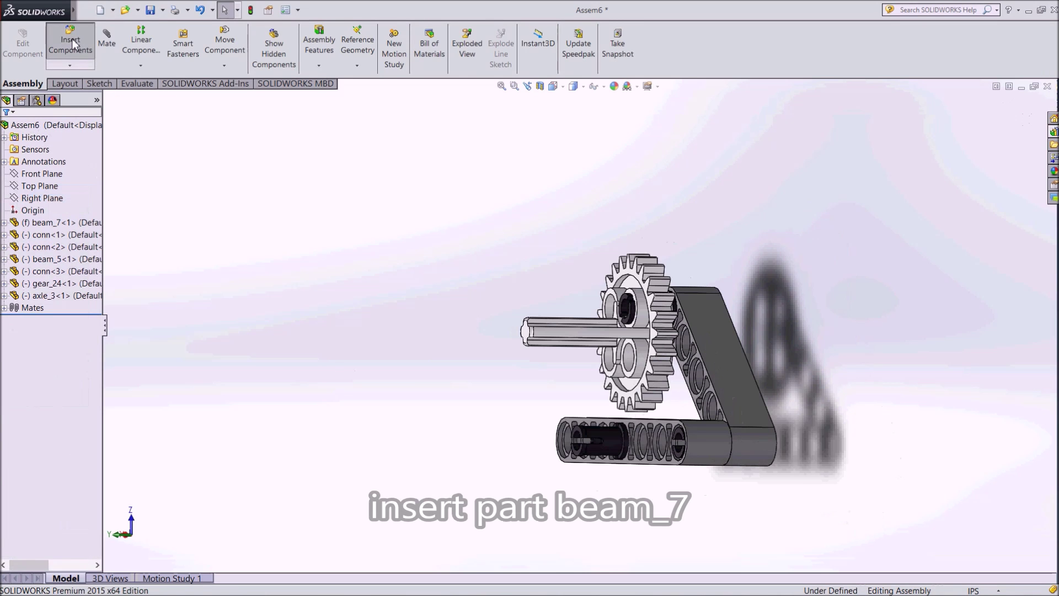
Insert a second beam_7 left of the gear and select one of its holes for mating
left_click(64, 387)
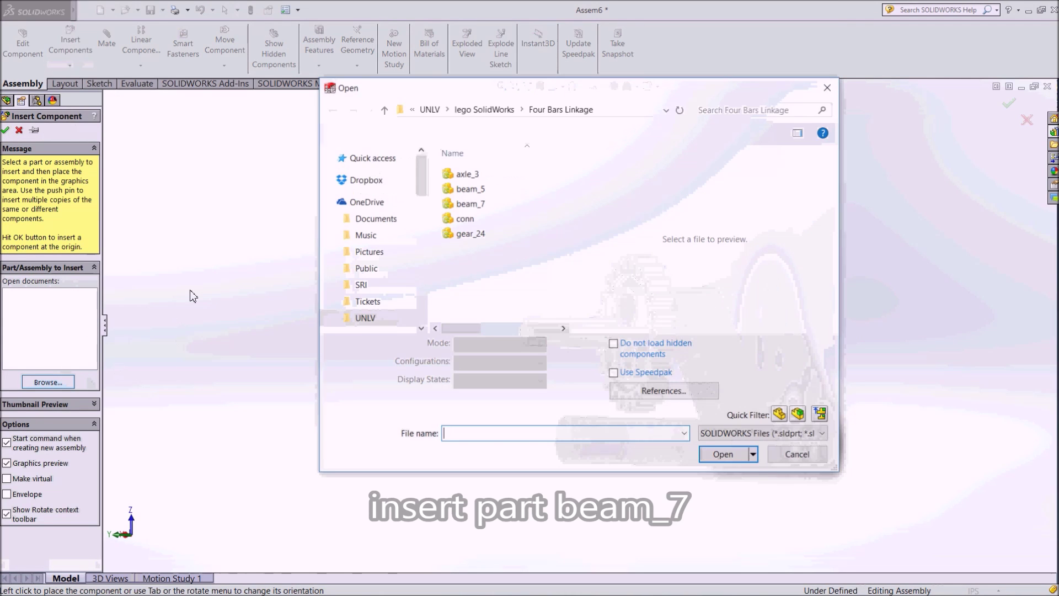
double_click(472, 204)
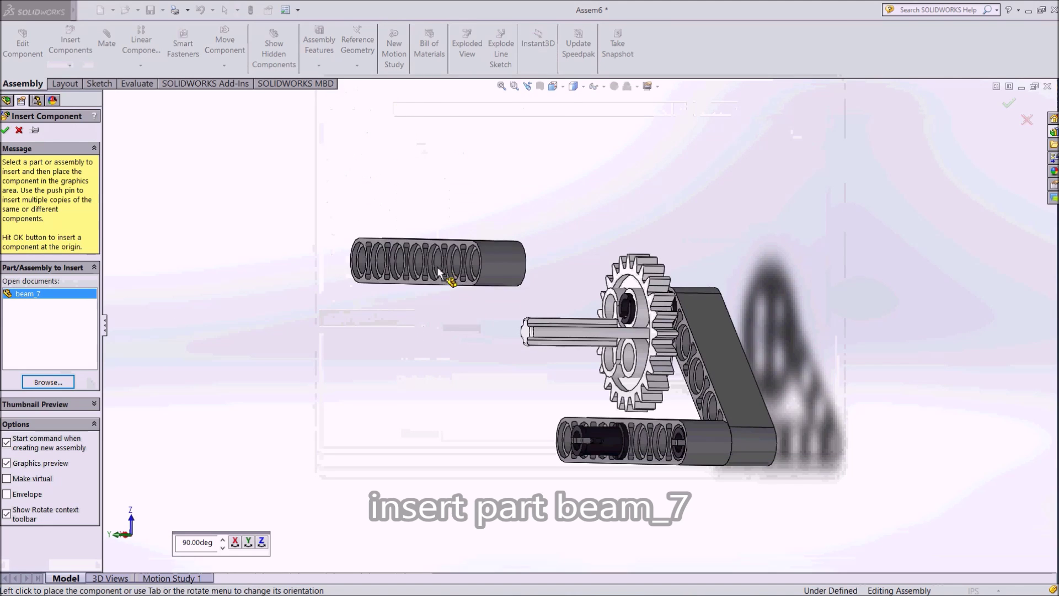
left_click(422, 309)
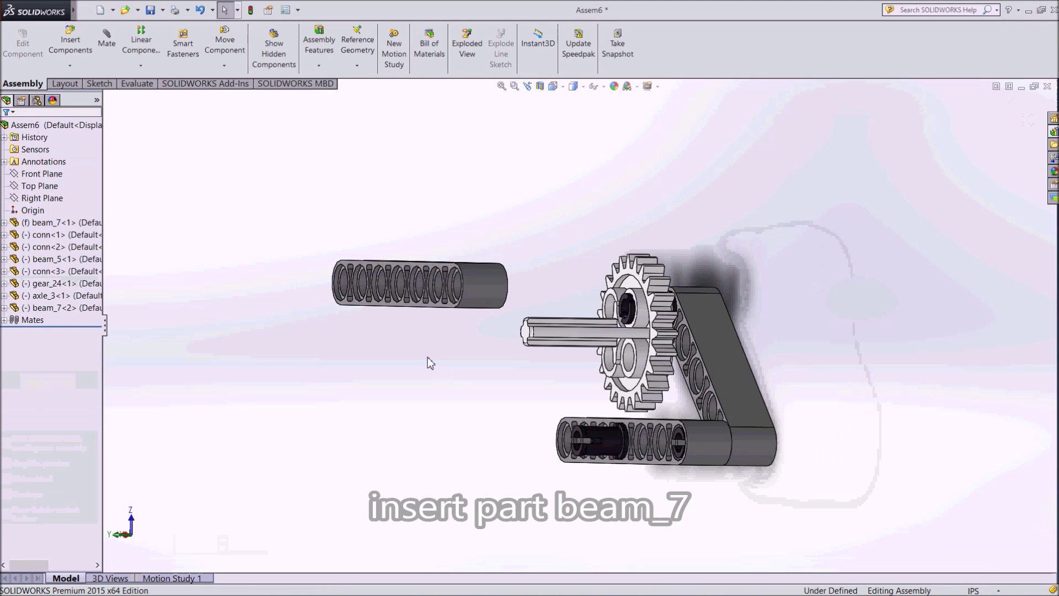
mouse_move(428, 357)
middle_mouse_down()
mouse_move(491, 364)
mouse_move(468, 365)
middle_mouse_up()
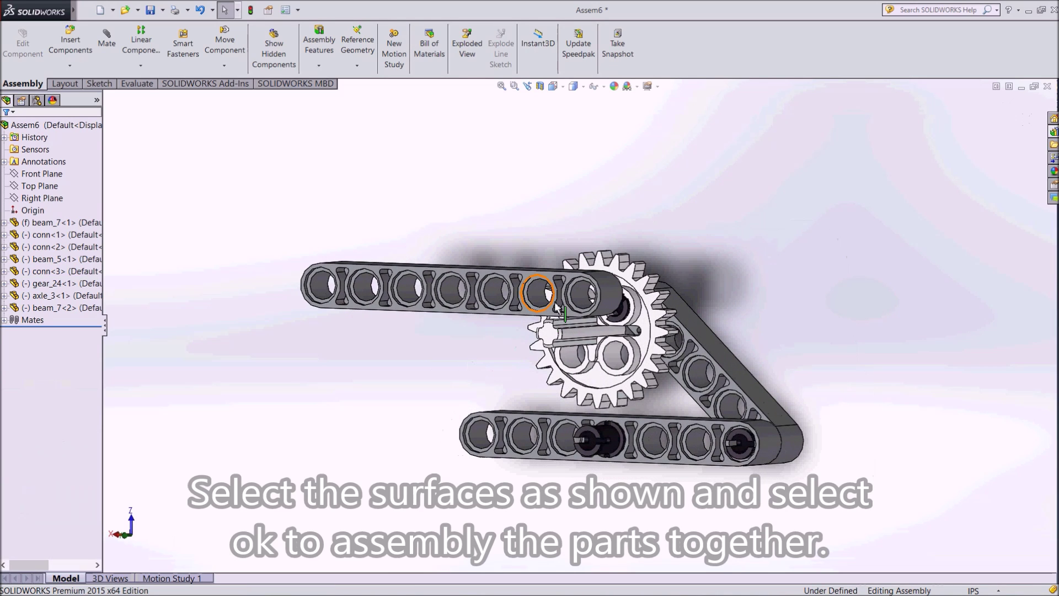
left_click(580, 303)
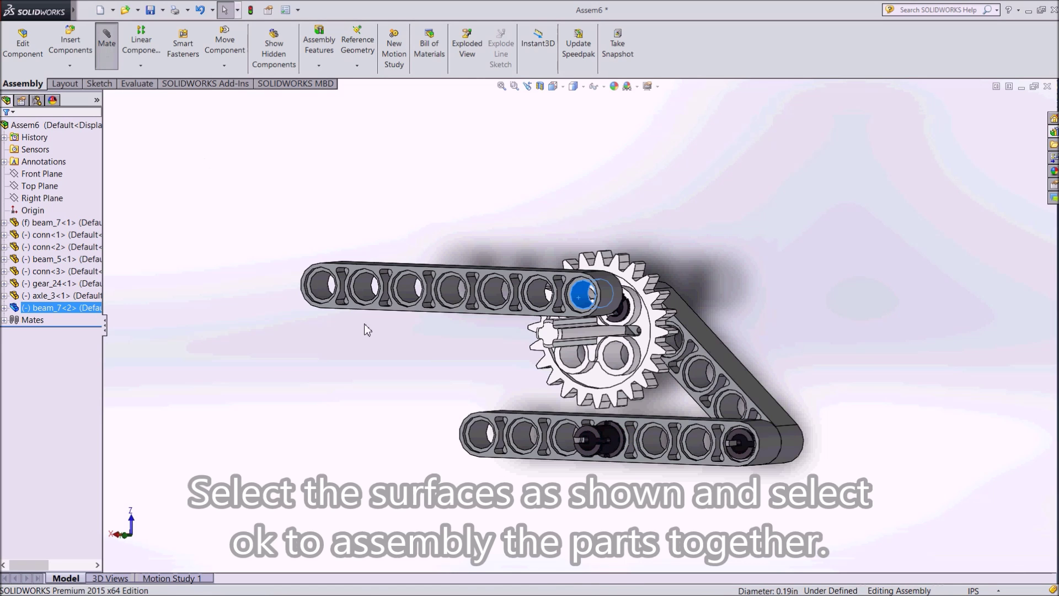
Center the new beam's hole on the lower connector and set its end face flush (Concentric6, Coincident9)
middle_click_drag(386, 360, 395, 380)
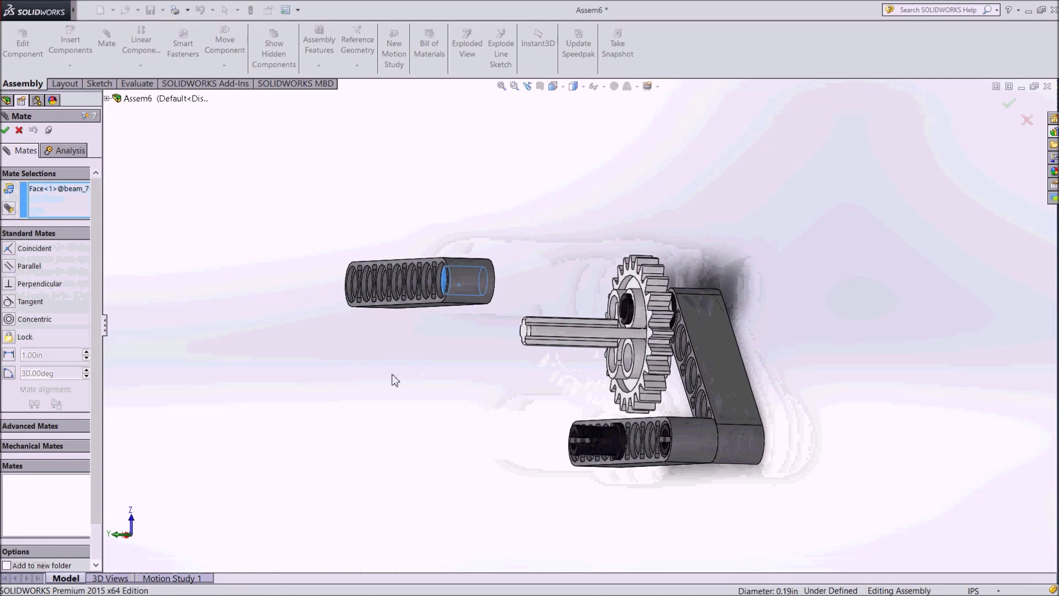
left_click(617, 447)
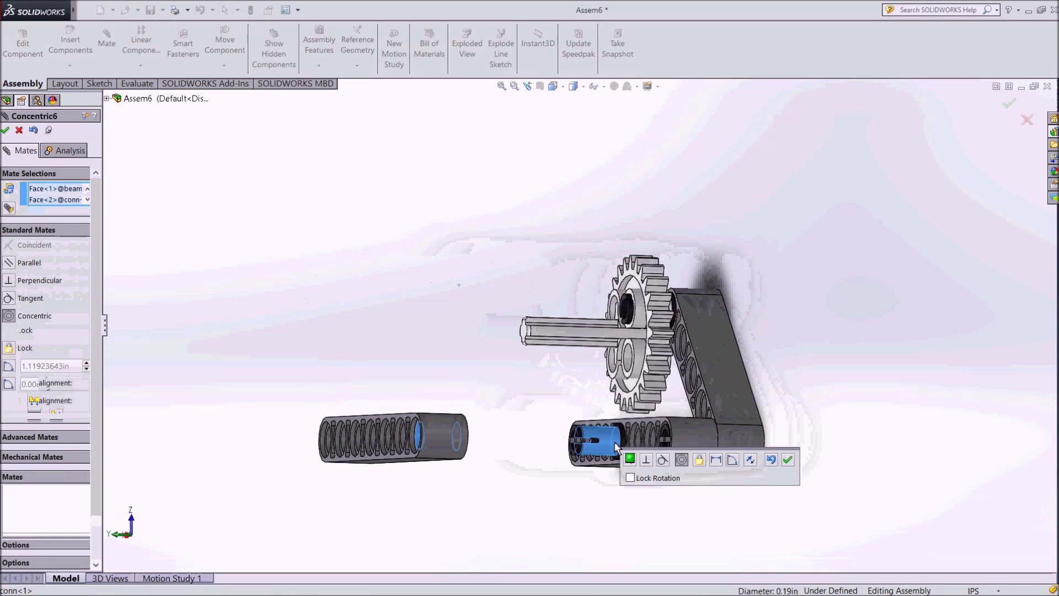
left_click(788, 460)
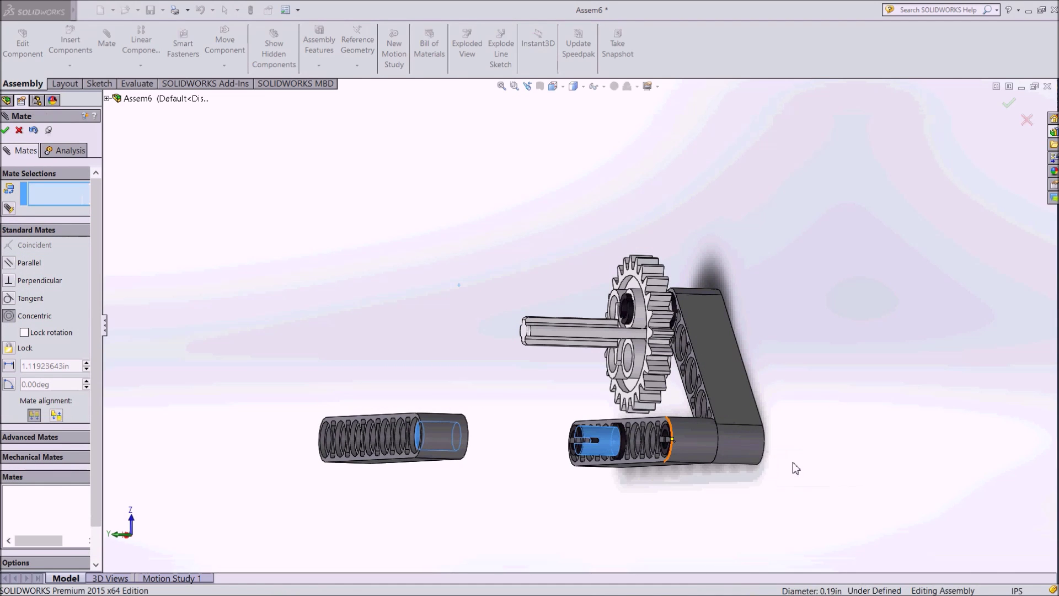
middle_click_drag(501, 433, 446, 446)
scroll(446, 446, "down", 5)
left_click(447, 439)
middle_click_drag(423, 296, 557, 334)
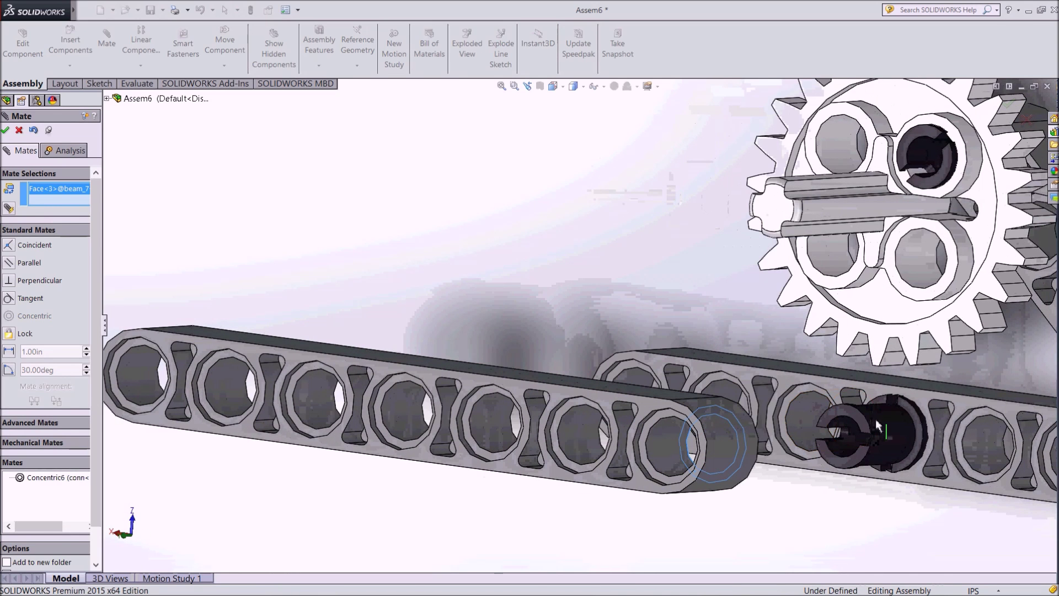
left_click(920, 433)
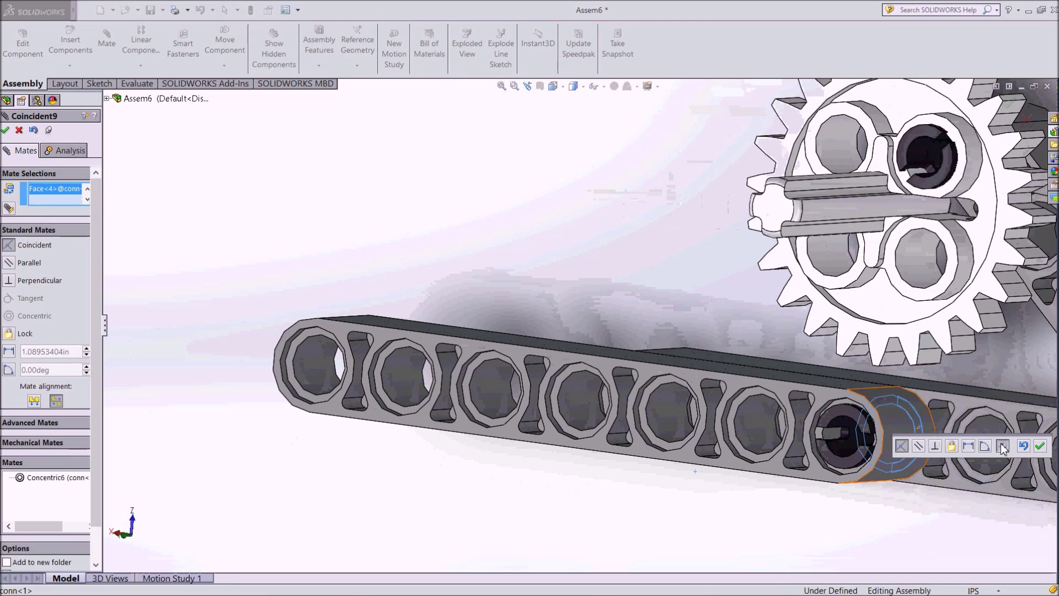
left_click(1042, 446)
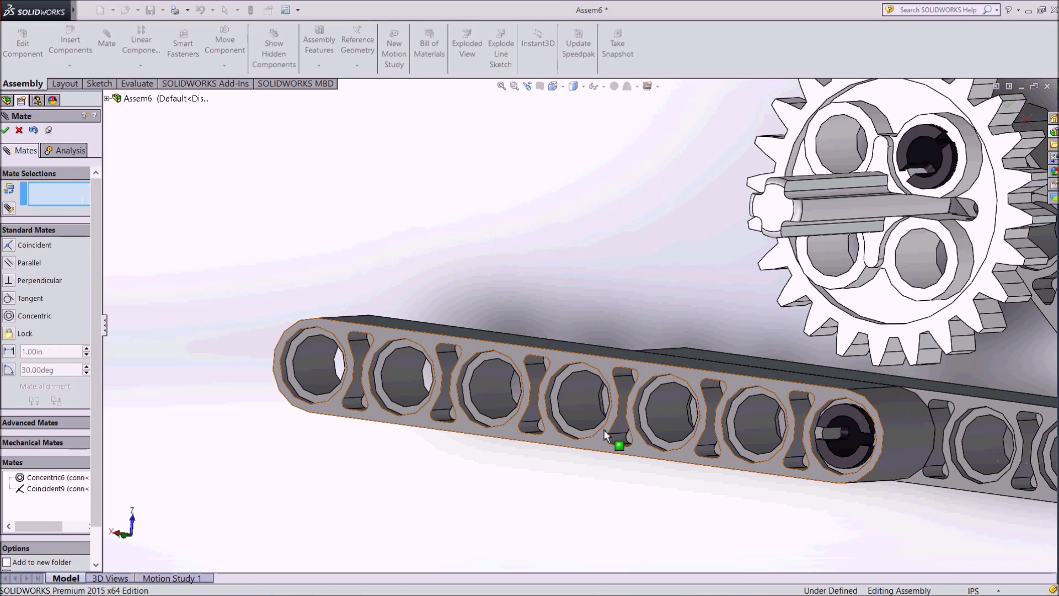
Make the axle concentric with the upper beam hole (Concentric7) and close the Mate manager
left_click(573, 406)
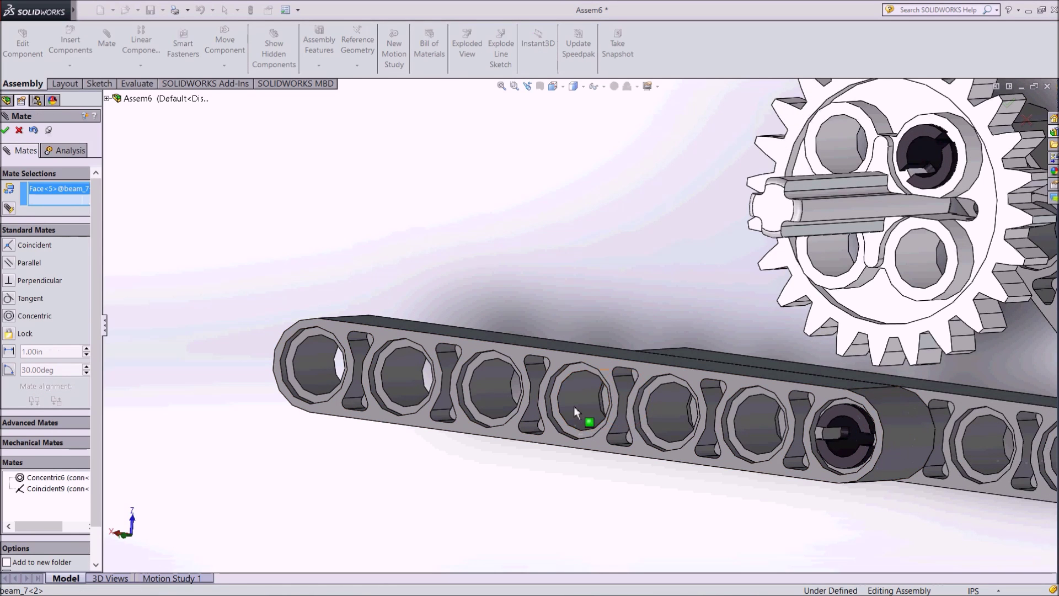
left_click(822, 214)
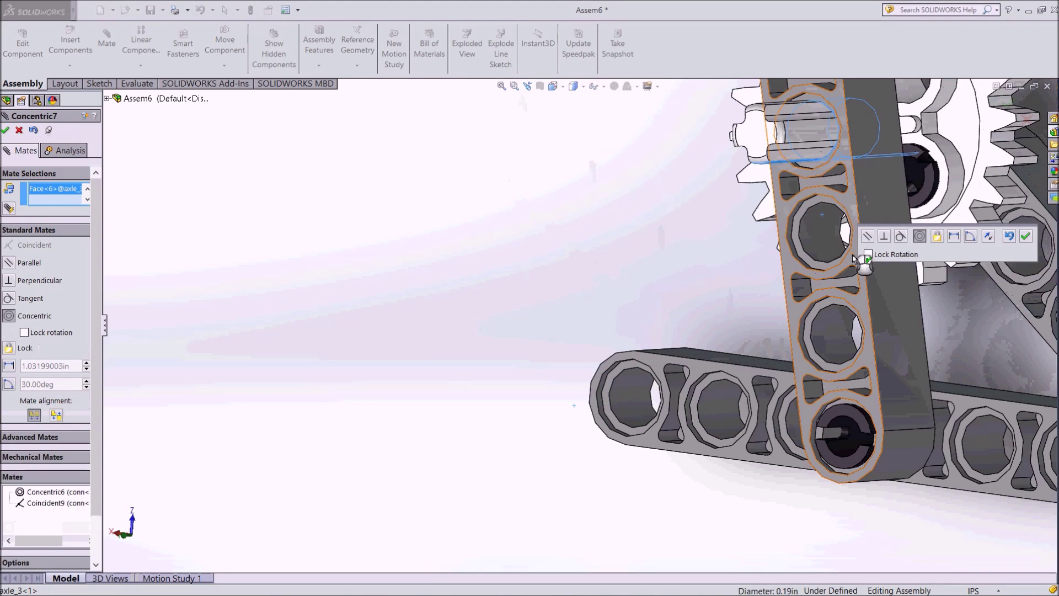
left_click(1027, 237)
scroll(684, 234, "up", 3)
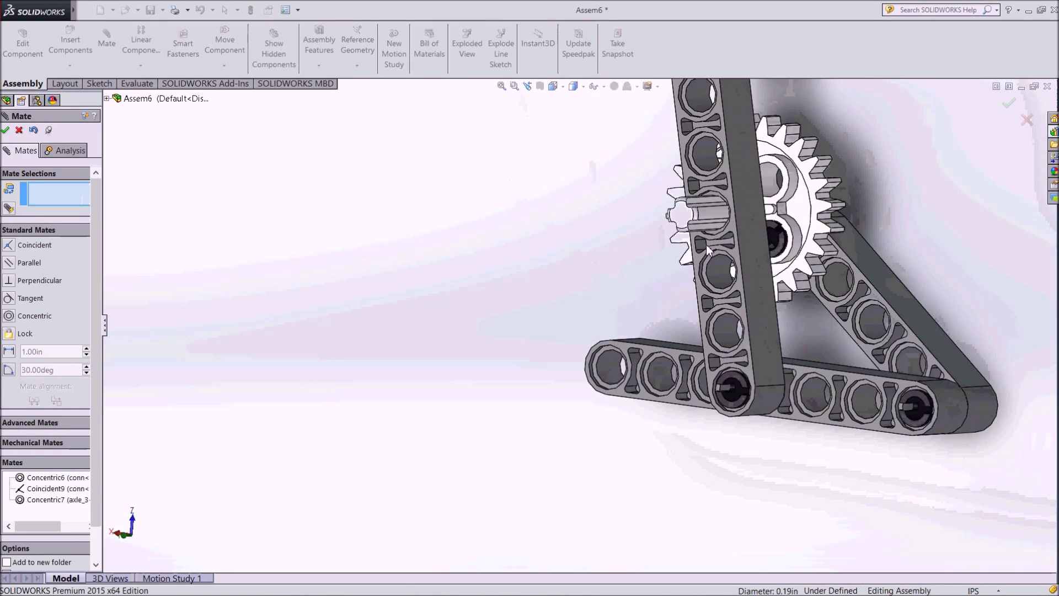
scroll(706, 243, "up", 3)
scroll(606, 232, "up", 2)
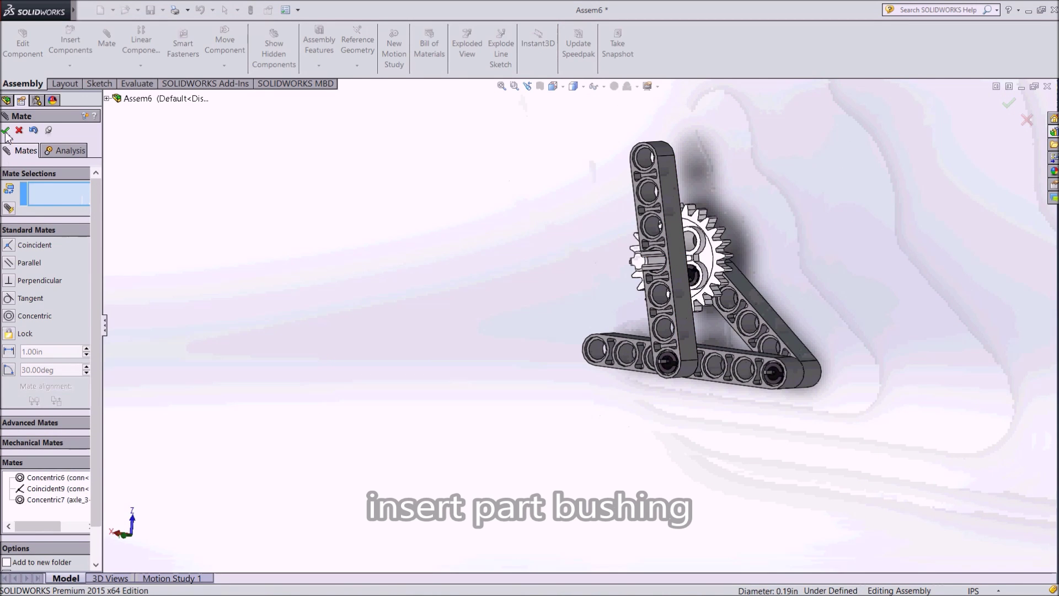
left_click(5, 130)
Insert the bushing part from lego SolidWorks\complete and drop it beside the gear
left_click(70, 43)
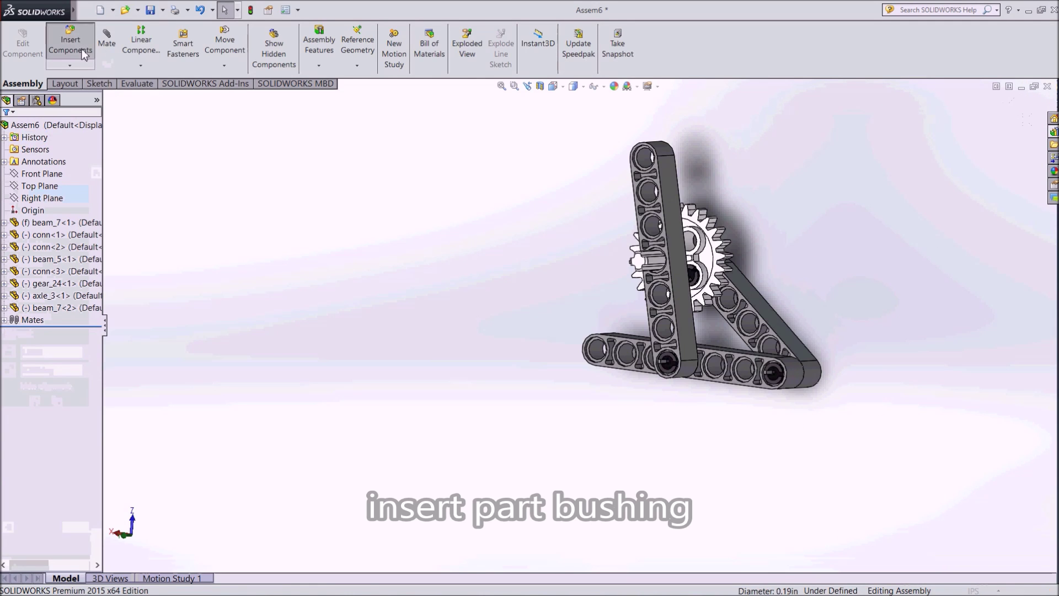
left_click(38, 387)
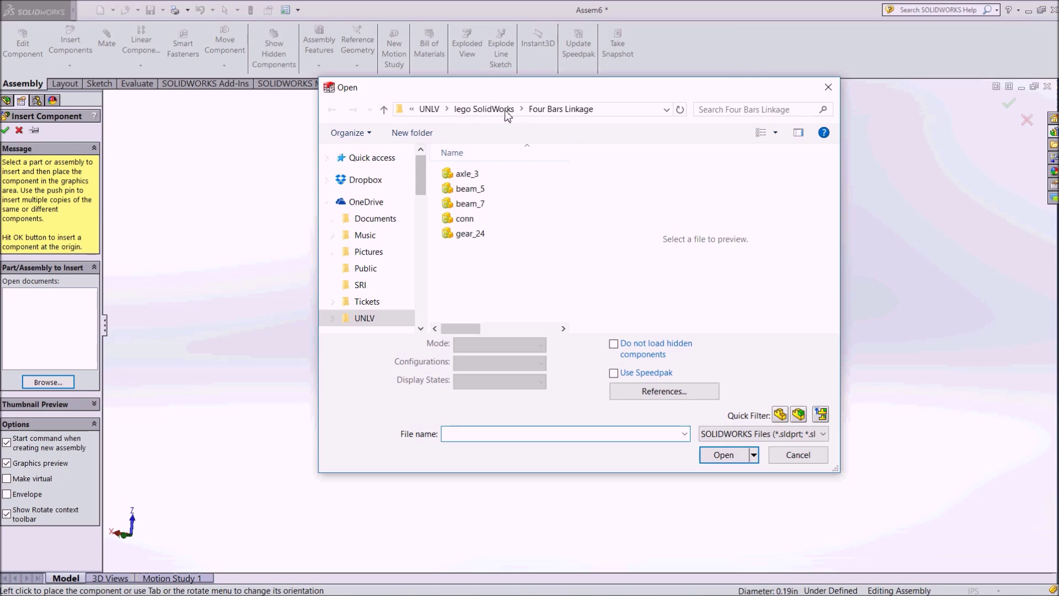
left_click(505, 111)
double_click(473, 174)
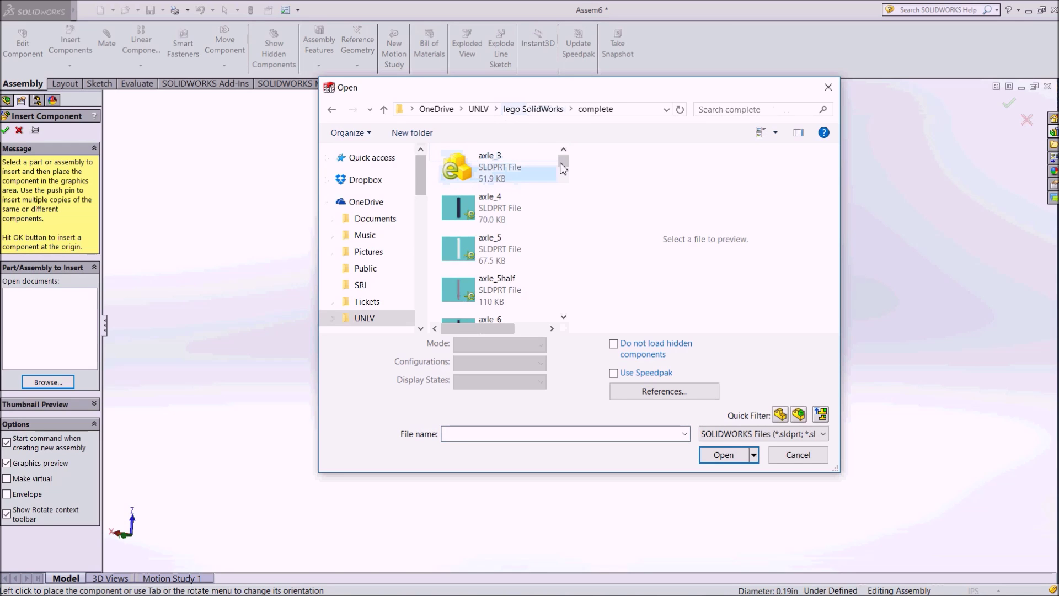
left_click_drag(568, 164, 571, 195)
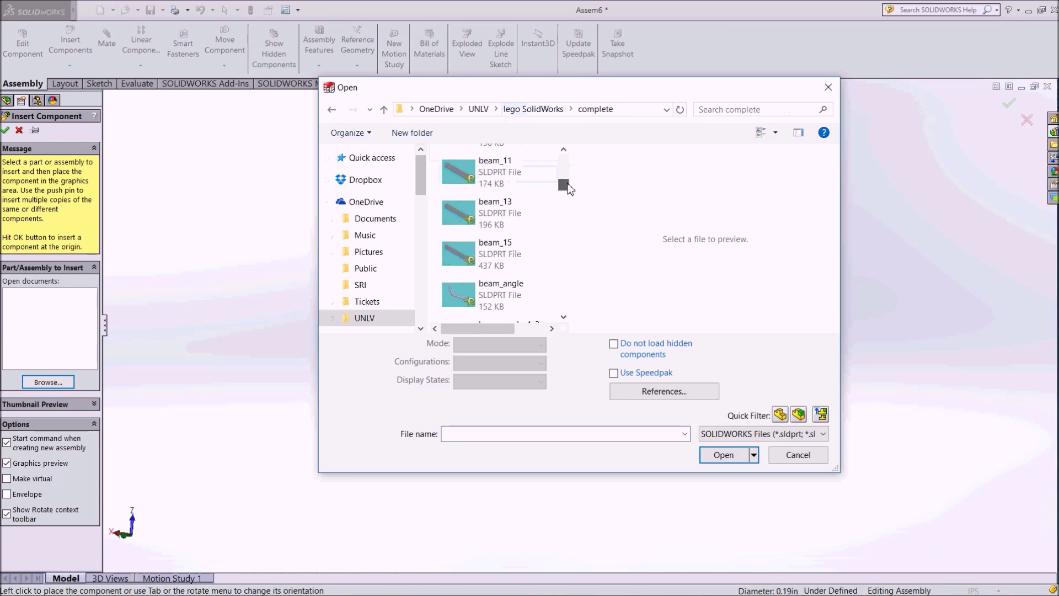
left_click_drag(571, 194, 566, 207)
double_click(504, 176)
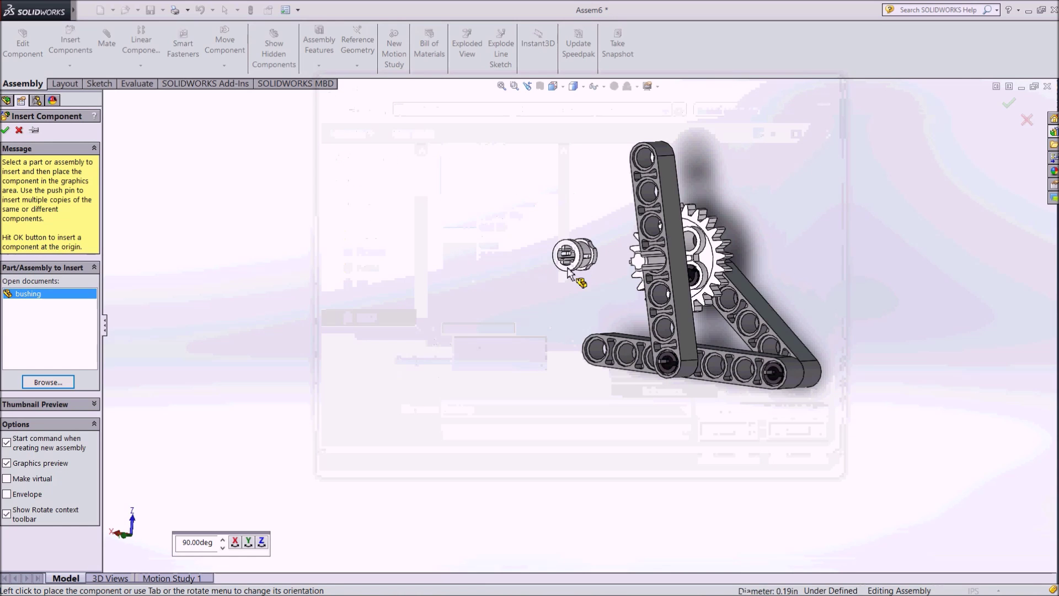
left_click(546, 322)
scroll(568, 298, "down", 5)
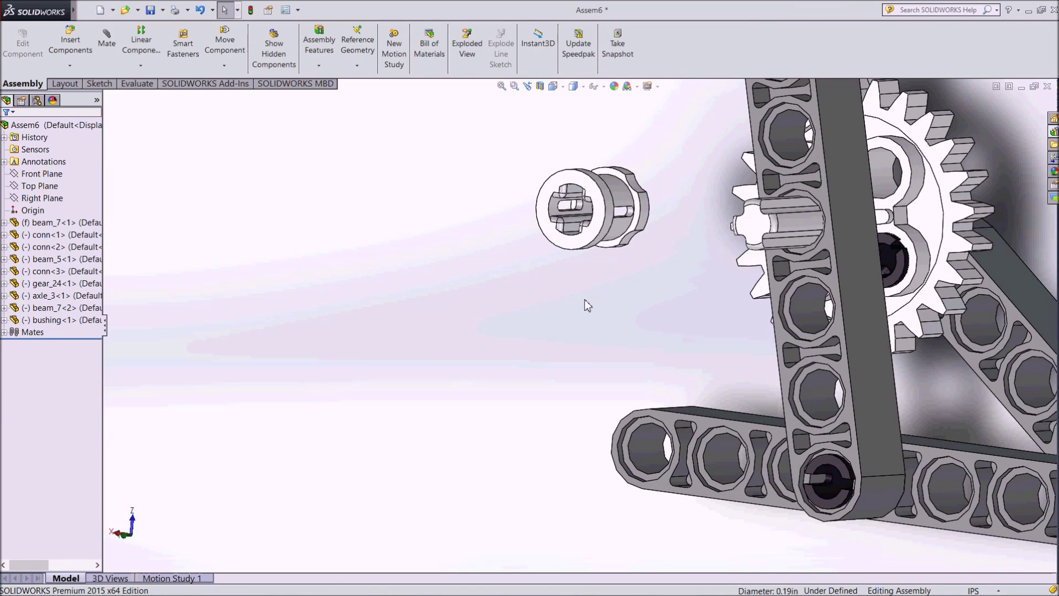
Make the bushing concentric with the axle's round face (Concentric8)
middle_click_drag(587, 305, 607, 309)
left_click(93, 47)
key("Escape")
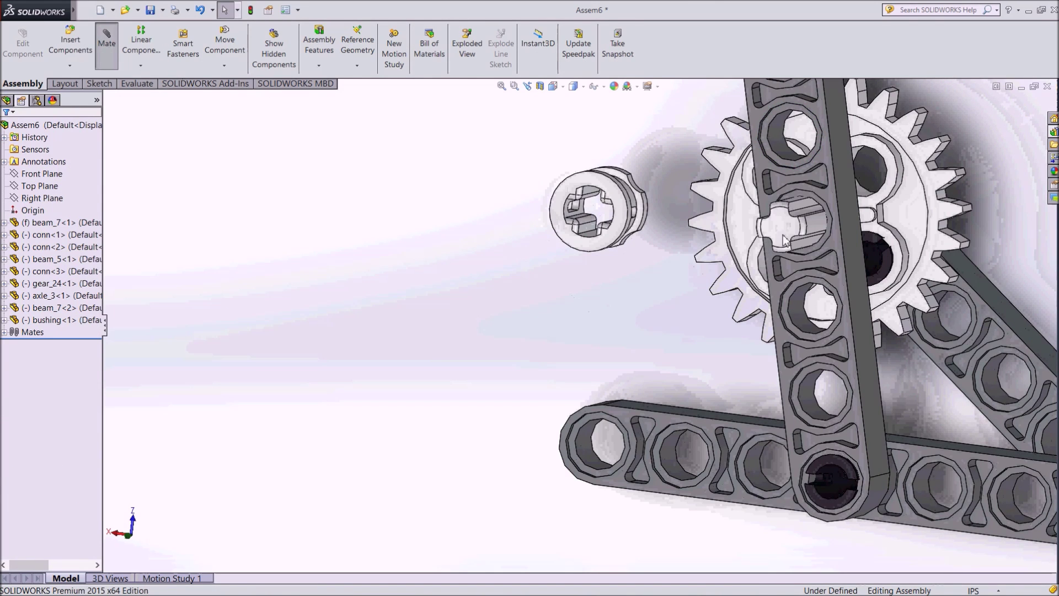
left_click(813, 227)
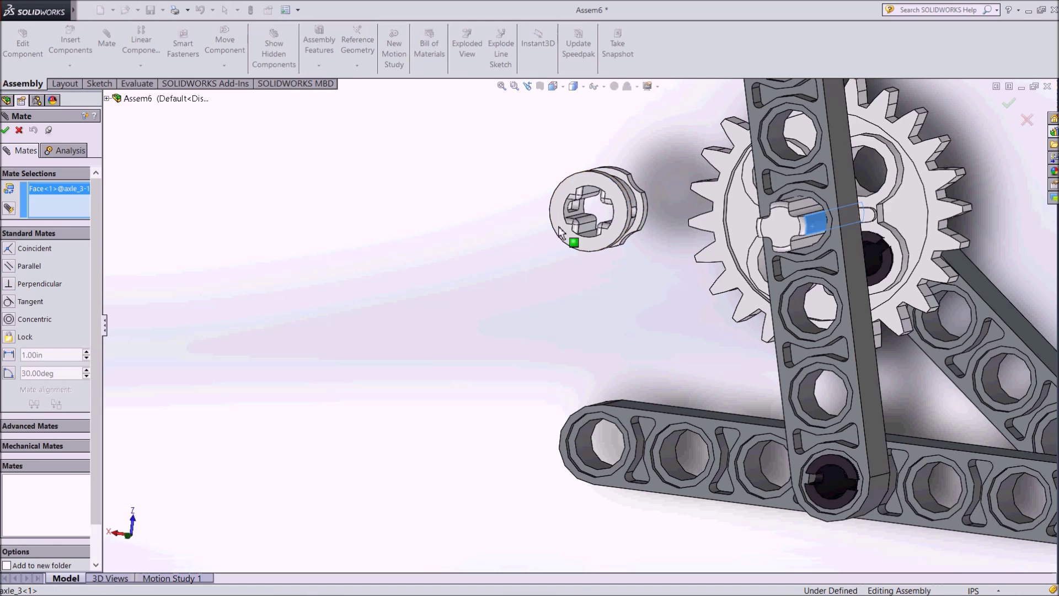
middle_click_drag(560, 231, 531, 249)
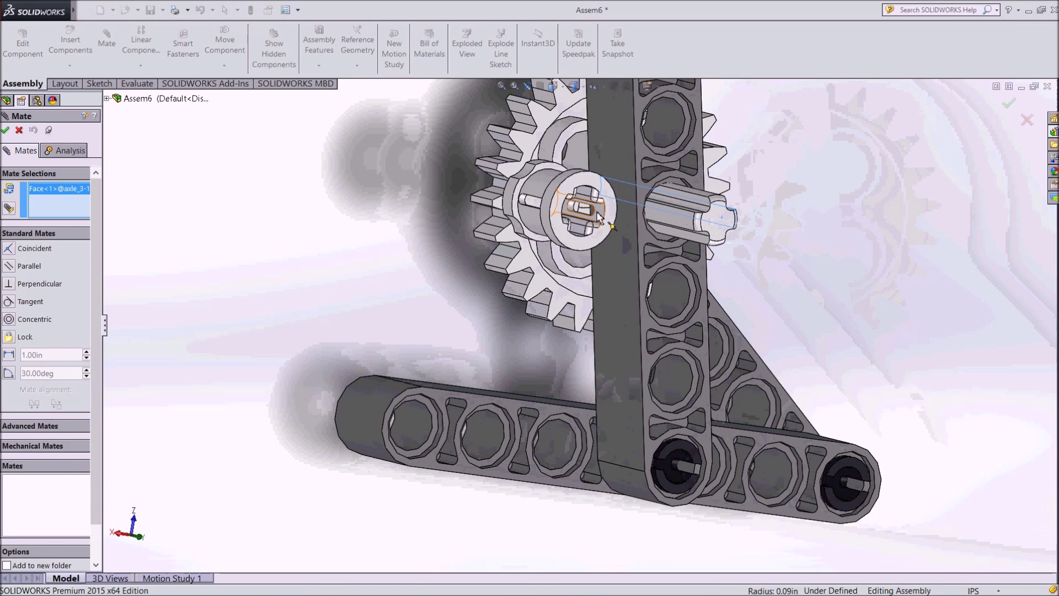
left_click(601, 218)
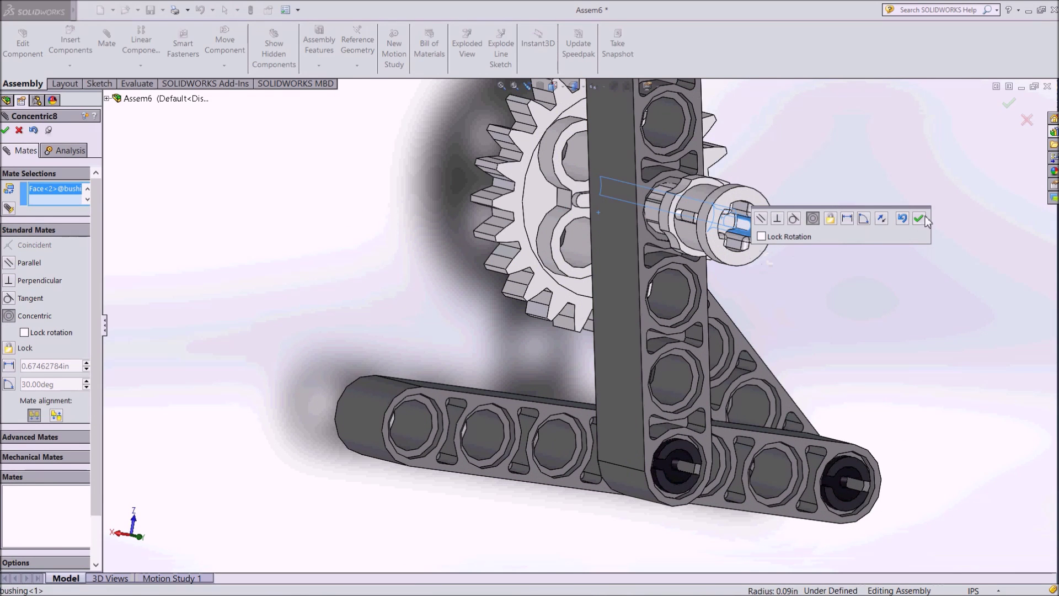
left_click(922, 219)
Set the bushing face flush with the axle's end face (Coincident10)
middle_click_drag(908, 272, 868, 272)
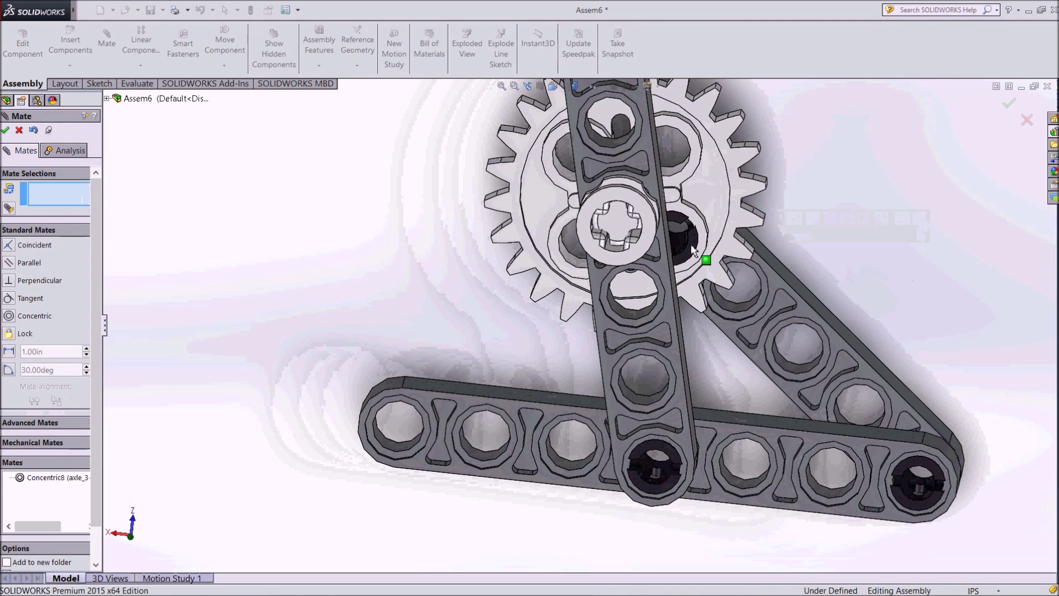
left_click(622, 225)
left_click(677, 235)
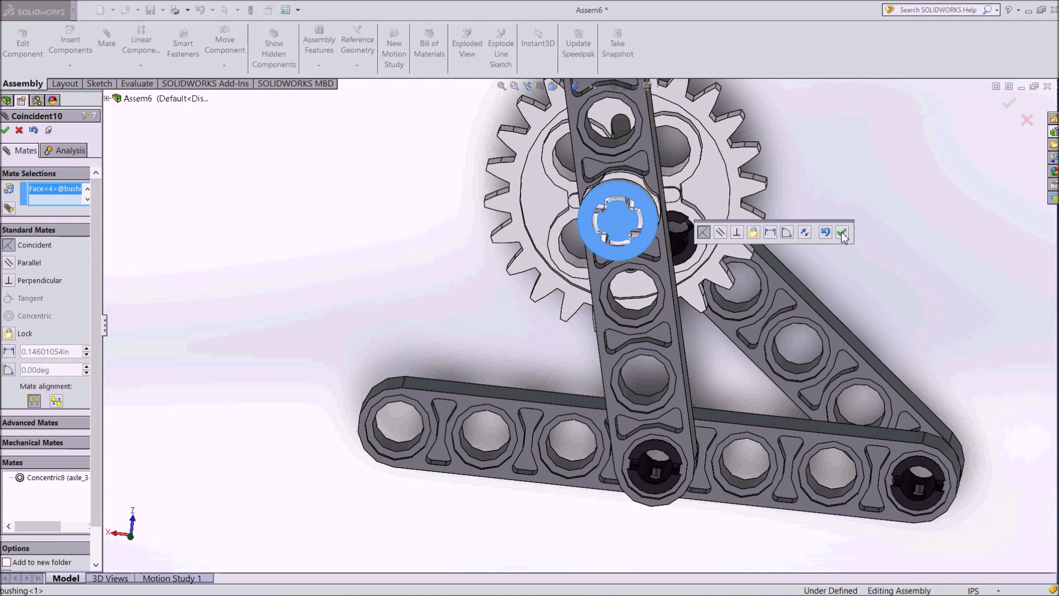
left_click(842, 234)
Mate an axle profile corner point to the bushing face (Coincident11) and finish mating
scroll(662, 243, "down", 3)
scroll(619, 230, "down", 2)
scroll(597, 218, "down", 3)
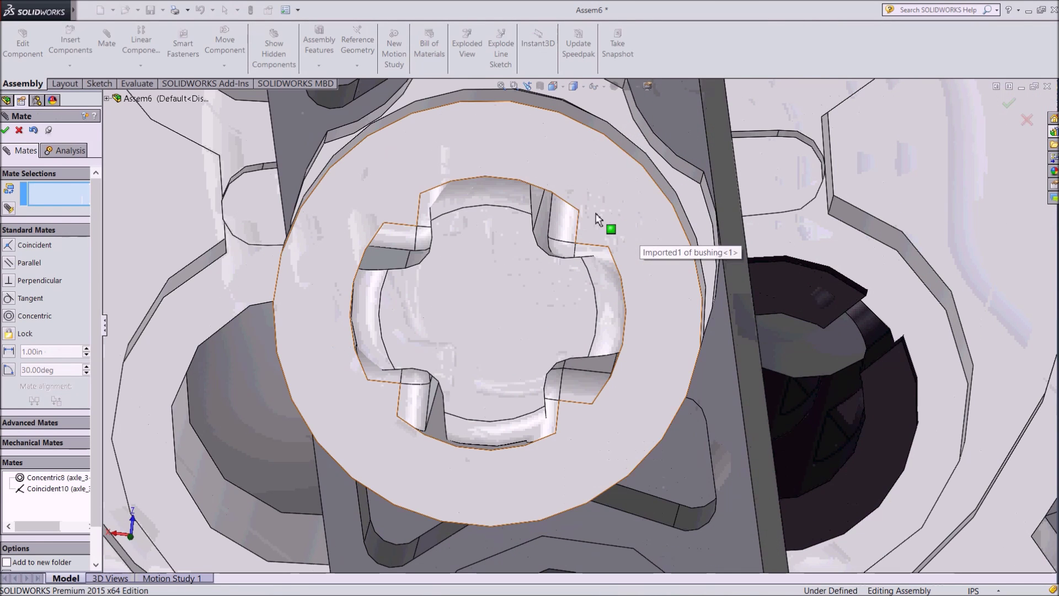
left_click(532, 223)
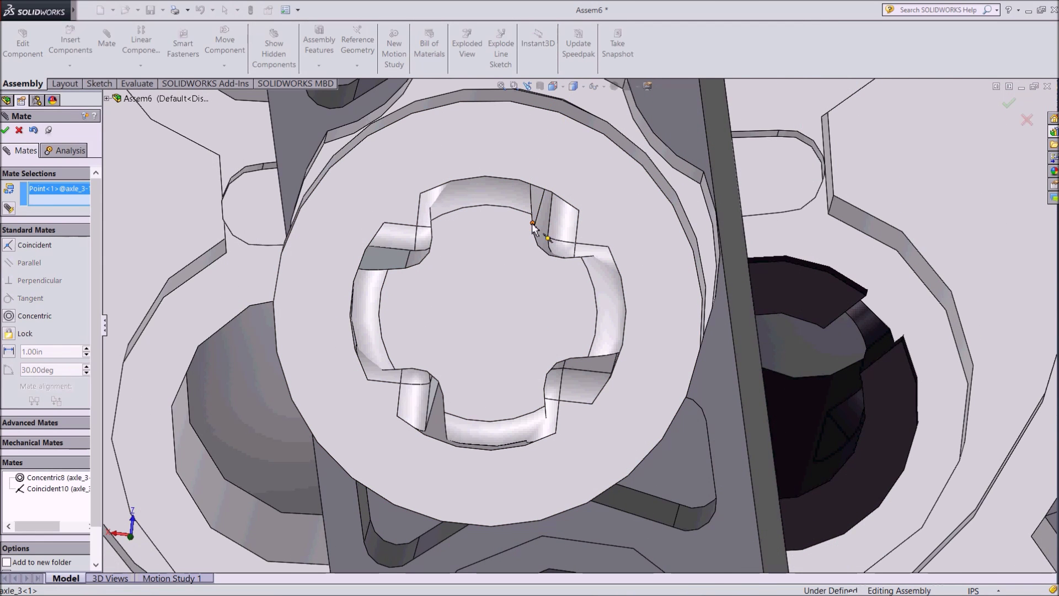
left_click(551, 224)
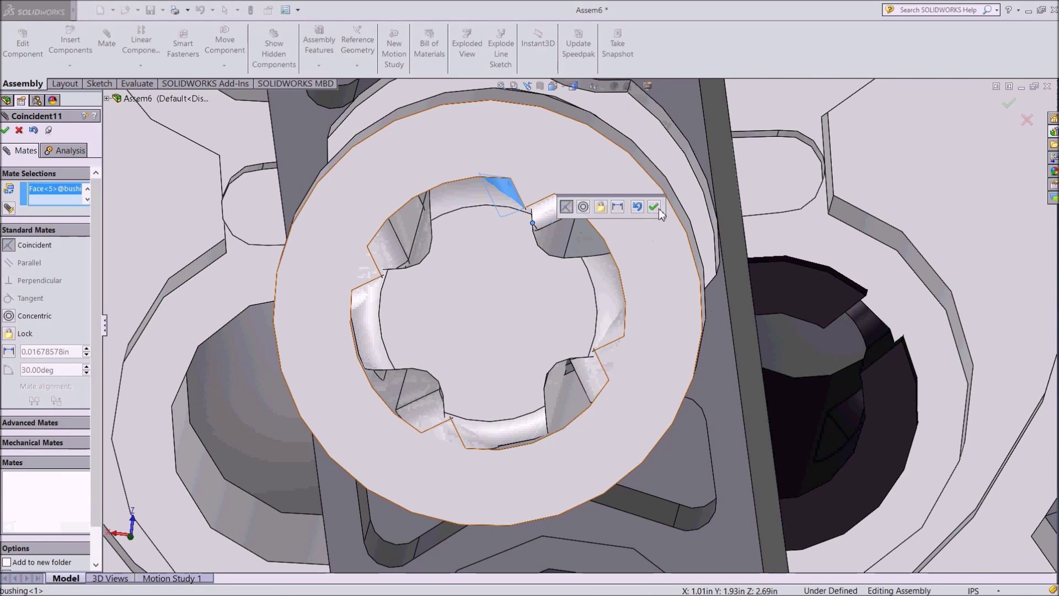
left_click(654, 207)
left_click(601, 198)
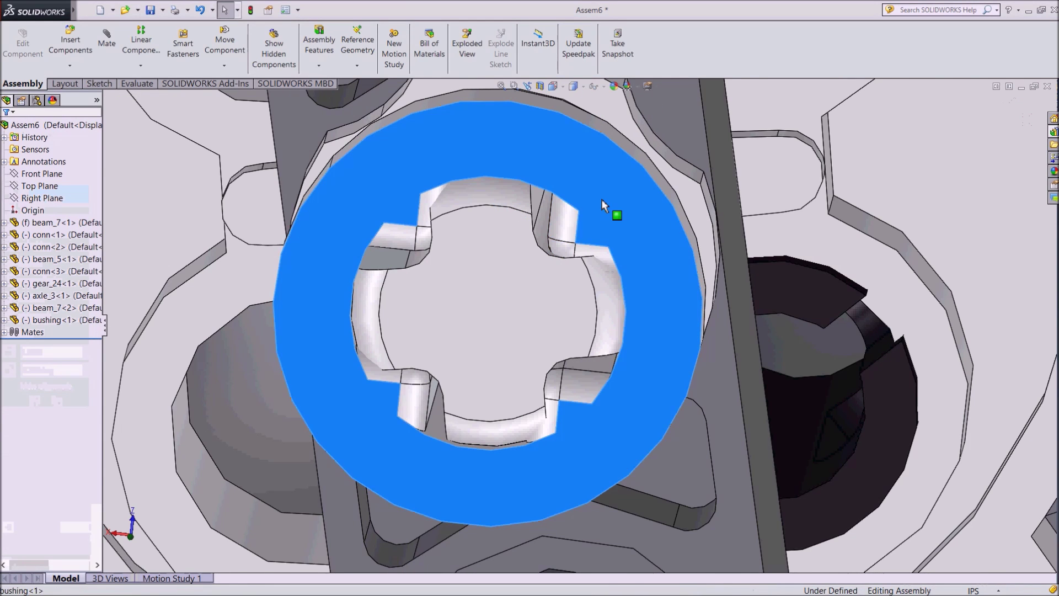
Rotate the bushing and add a Parallel mate between an axle profile edge and its flat face
left_click_drag(601, 200, 584, 187)
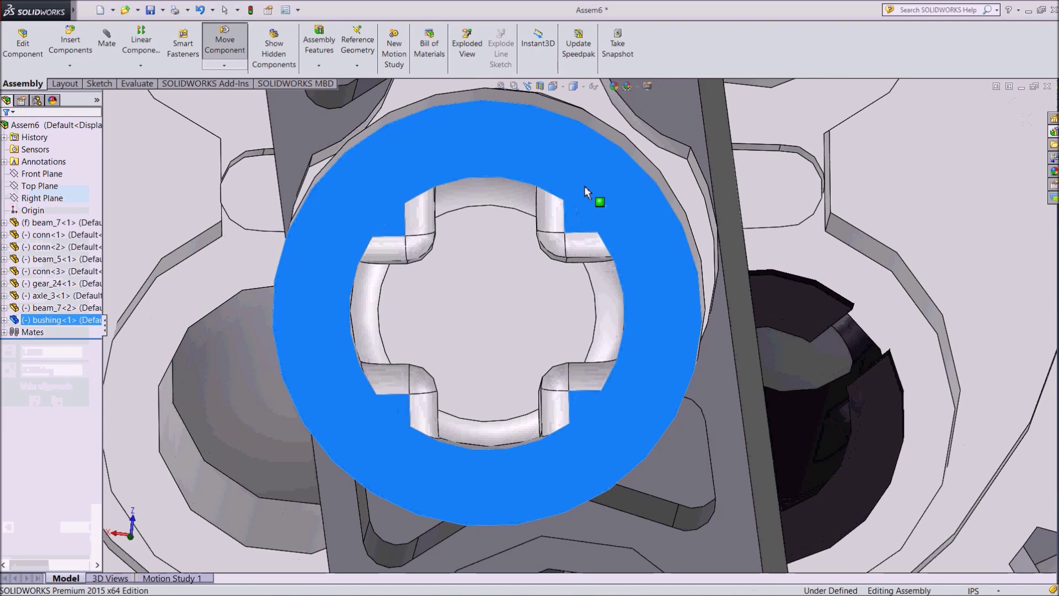
left_click_drag(584, 187, 600, 258)
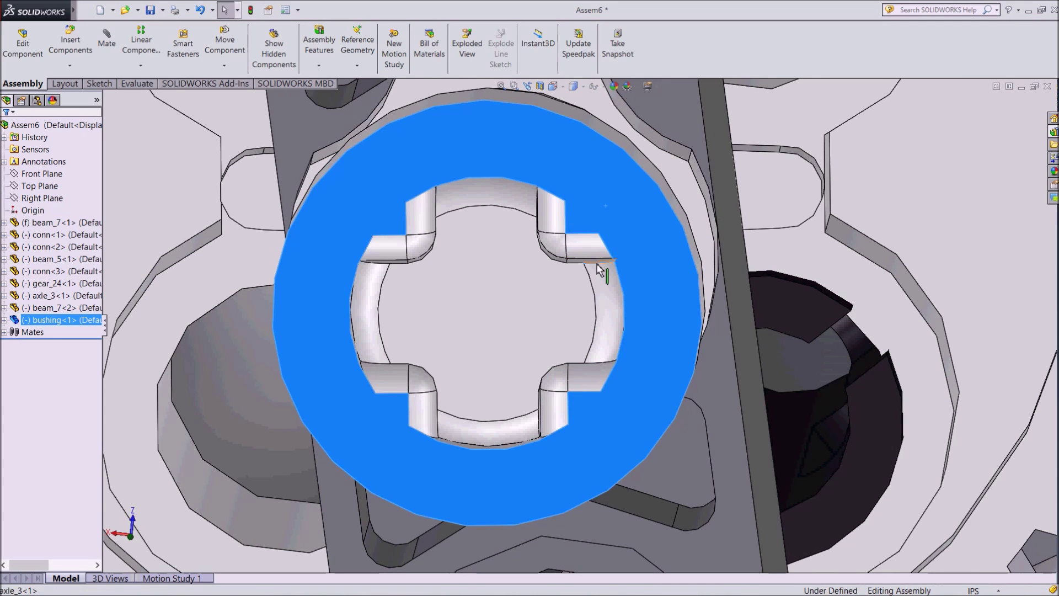
left_click(599, 263)
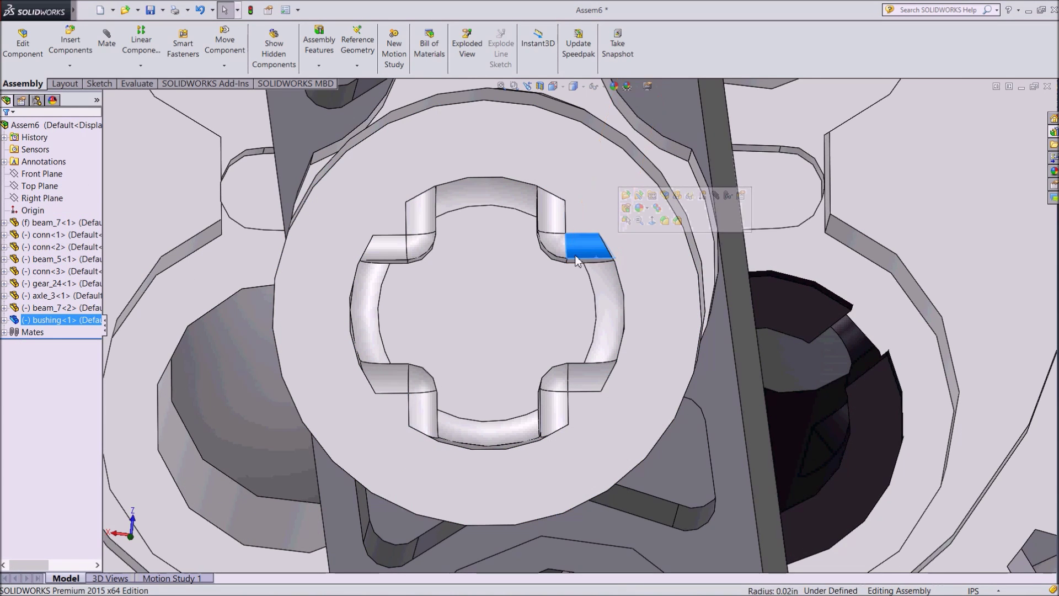
scroll(577, 295, "up", 3)
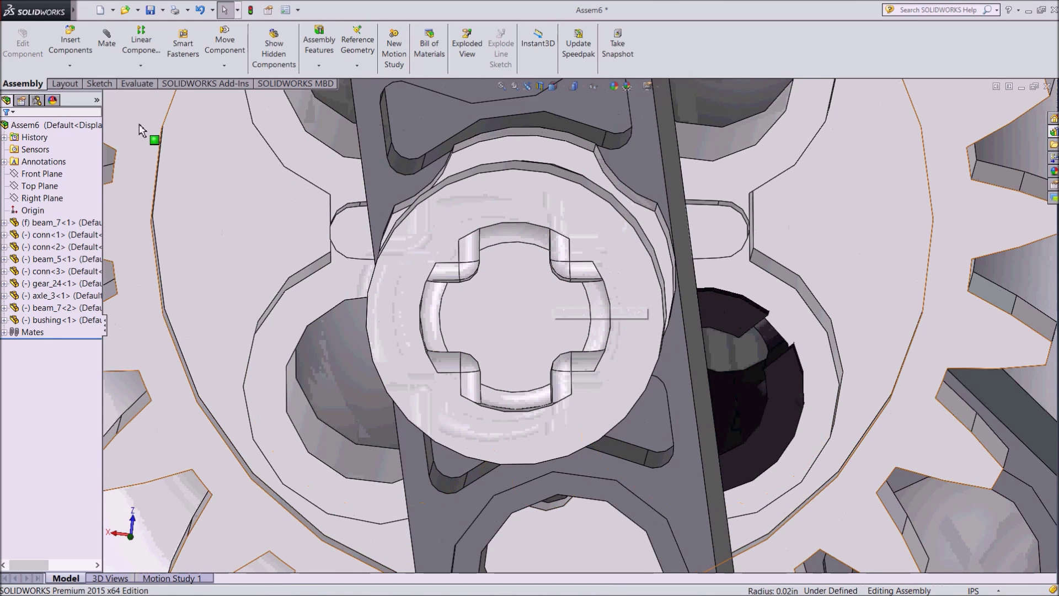
left_click(108, 38)
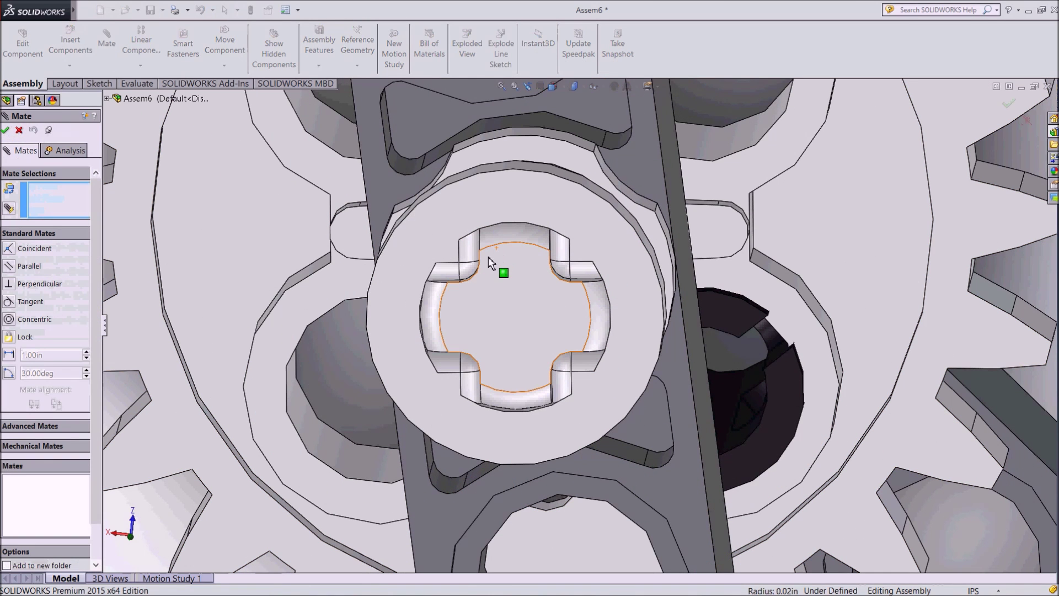
scroll(481, 264, "down", 3)
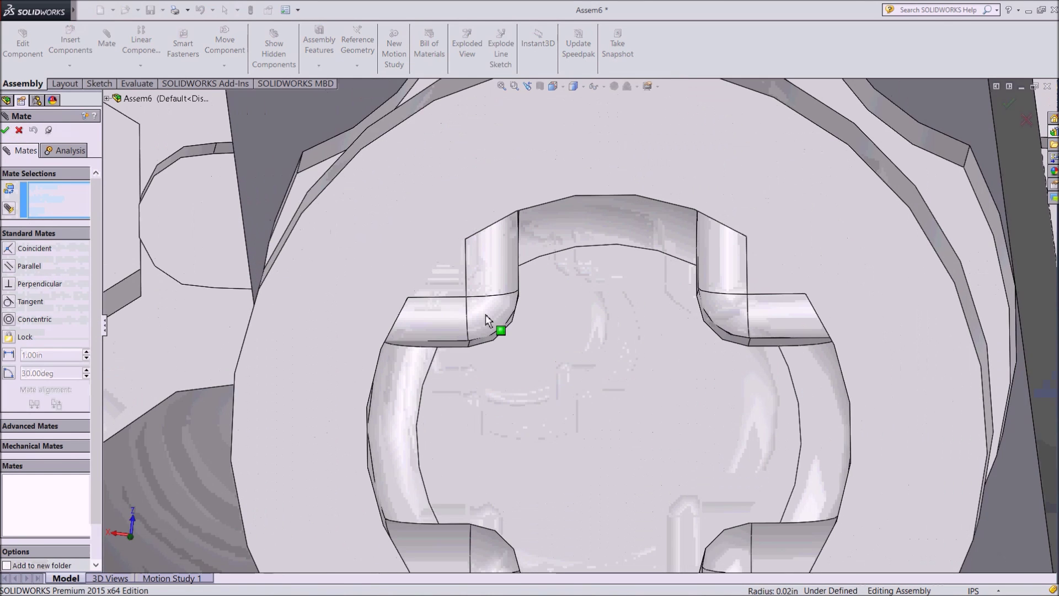
left_click(454, 347)
left_click(454, 340)
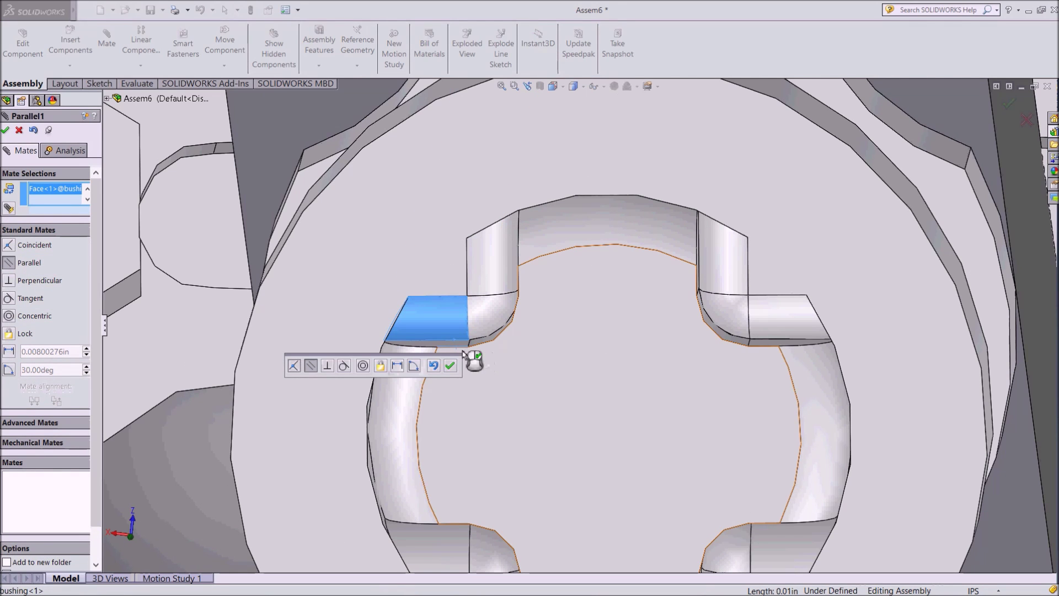
left_click(456, 367)
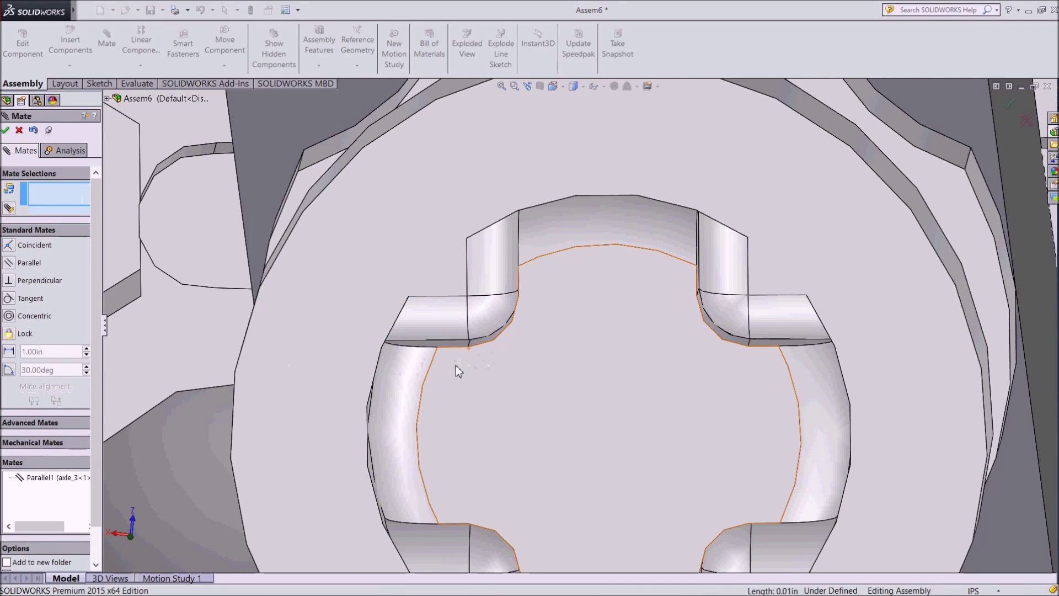
left_click(6, 131)
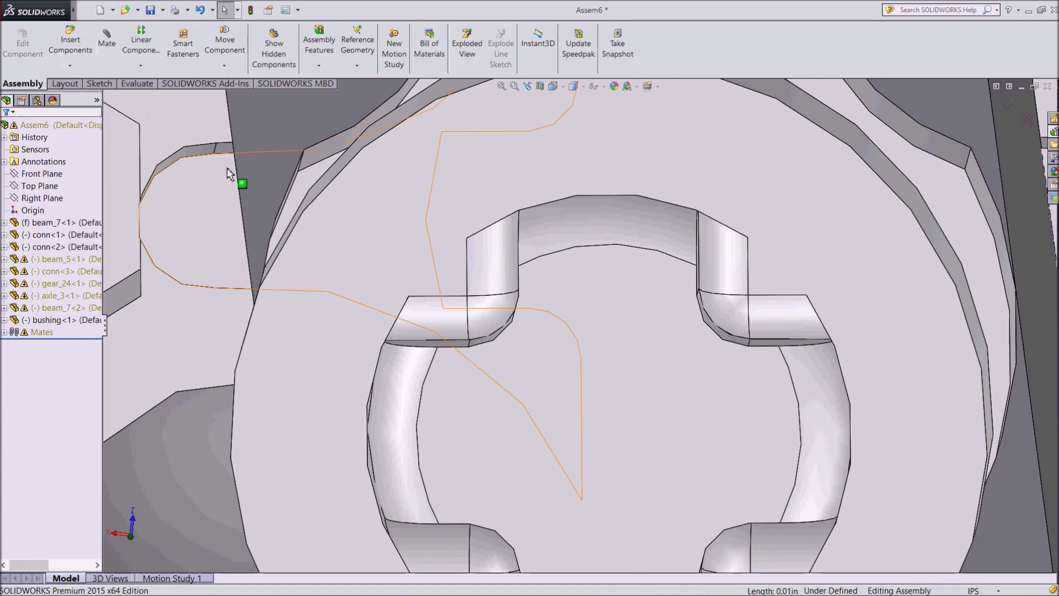
Zoom out and orbit to view the finished four-bar linkage assembly
scroll(309, 182, "up", 3)
scroll(408, 221, "up", 2)
scroll(497, 281, "up", 1)
scroll(505, 284, "up", 1)
scroll(503, 283, "up", 2)
mouse_move(822, 331)
middle_mouse_down()
mouse_move(808, 293)
mouse_move(830, 253)
mouse_move(832, 285)
mouse_move(815, 299)
mouse_move(844, 308)
mouse_move(570, 326)
middle_mouse_up()
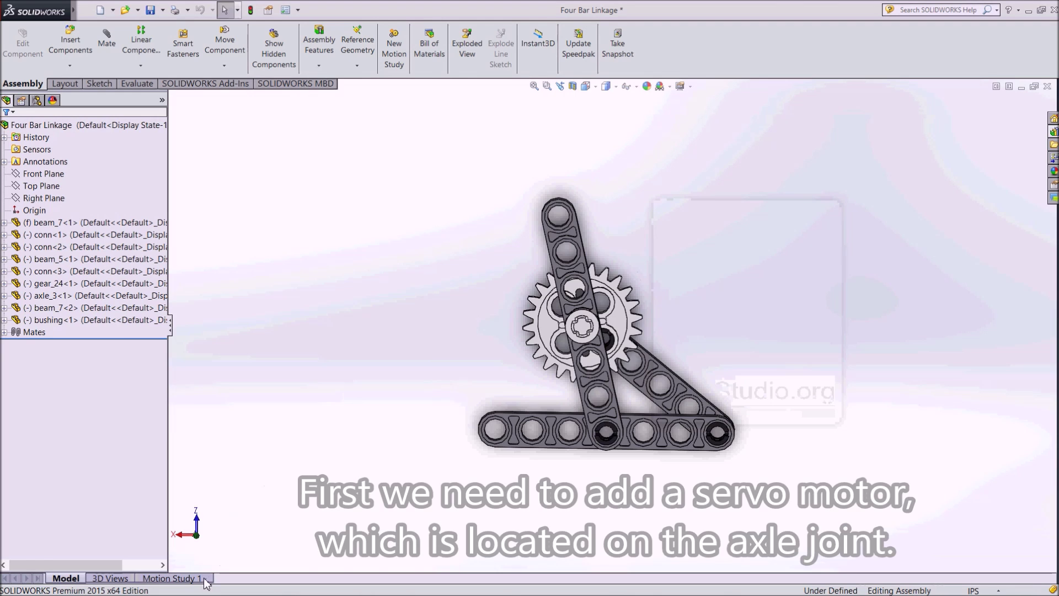
Switch to the Motion Study 1 tab below the Four Bar Linkage assembly
left_click(204, 579)
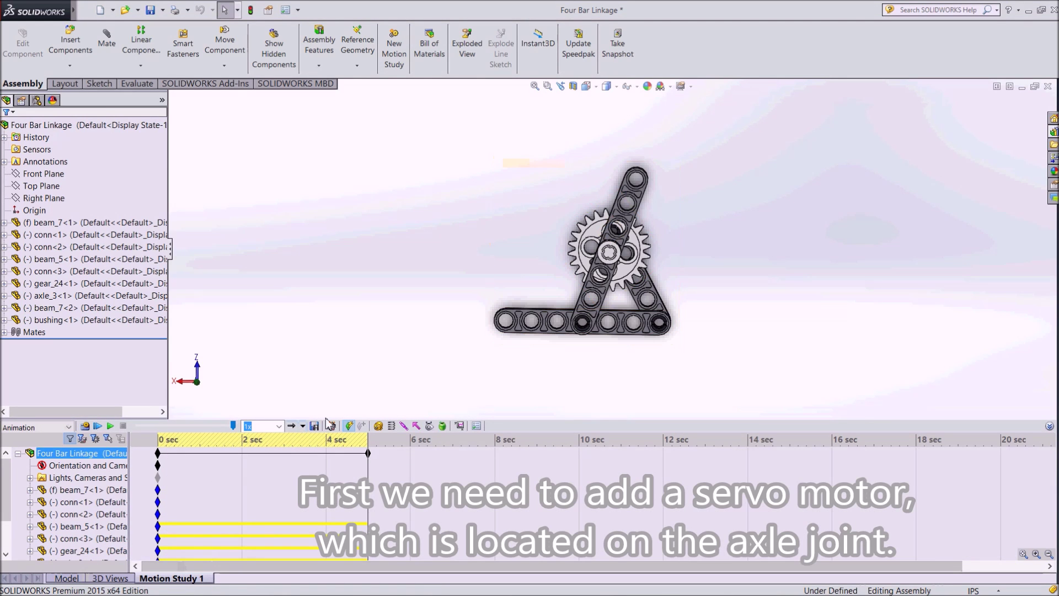
Add a 100 RPM constant-speed rotary motor on the axle_3 face and play the animation
left_click(378, 426)
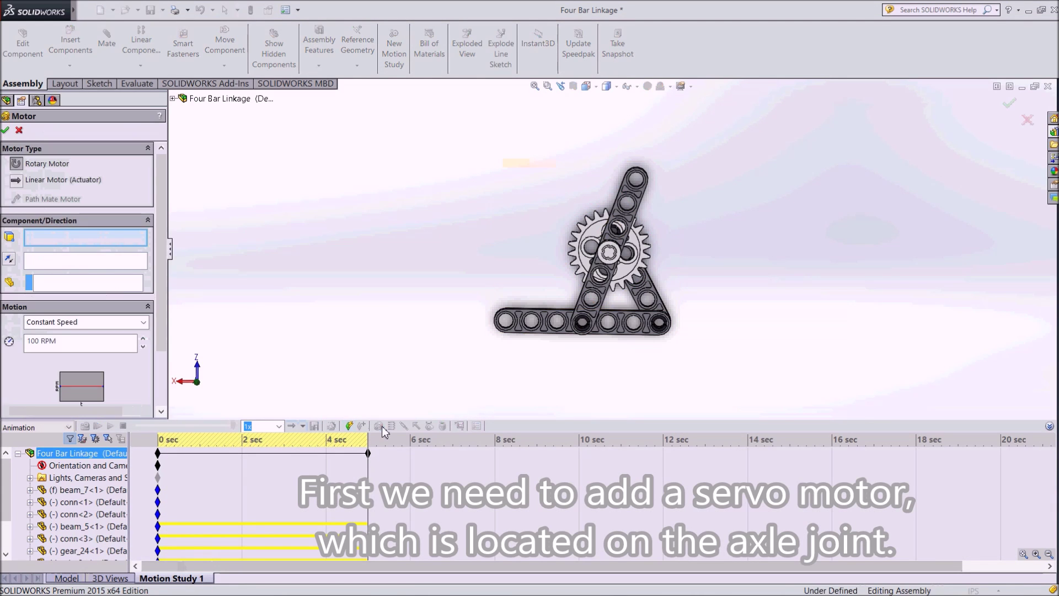
left_click(610, 254)
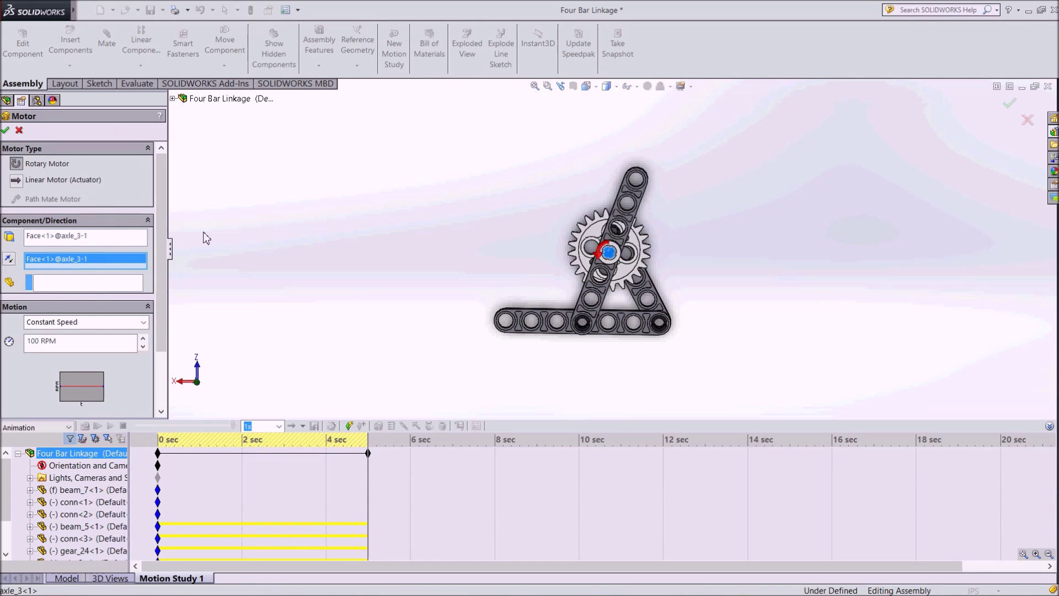
left_click(145, 323)
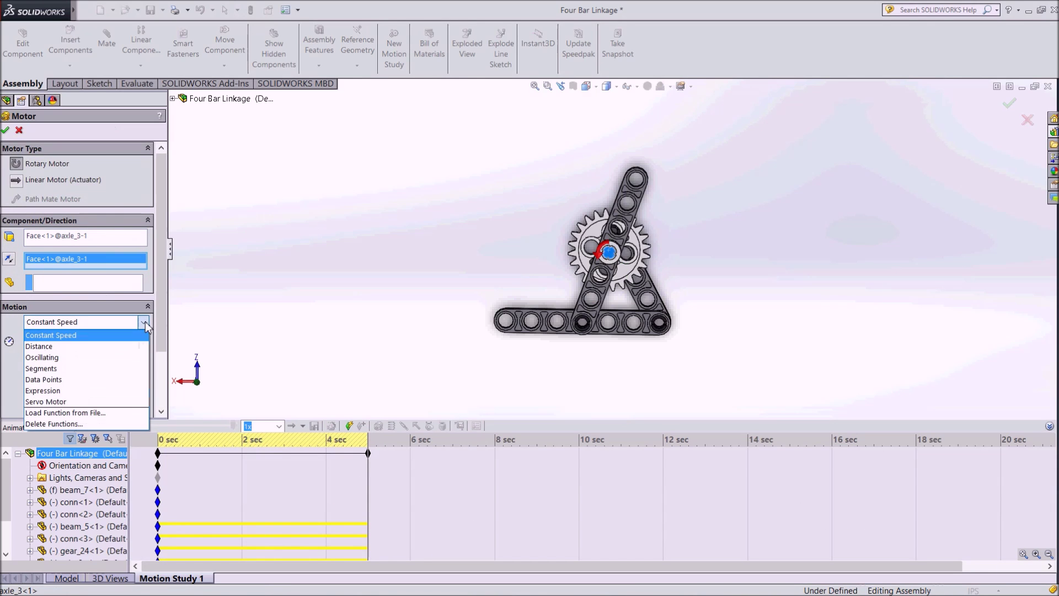
left_click(77, 337)
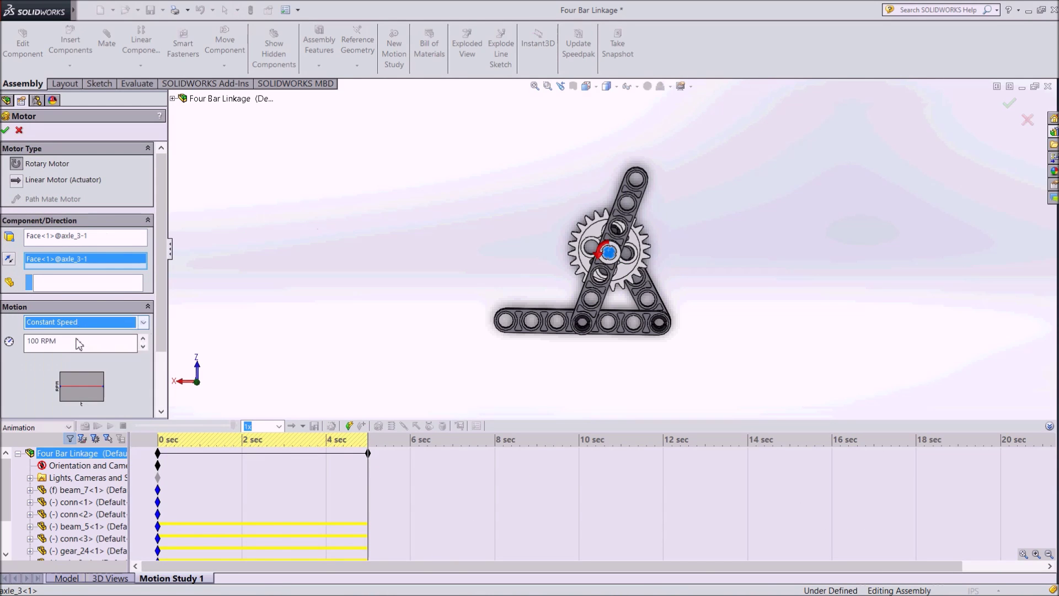
left_click(6, 131)
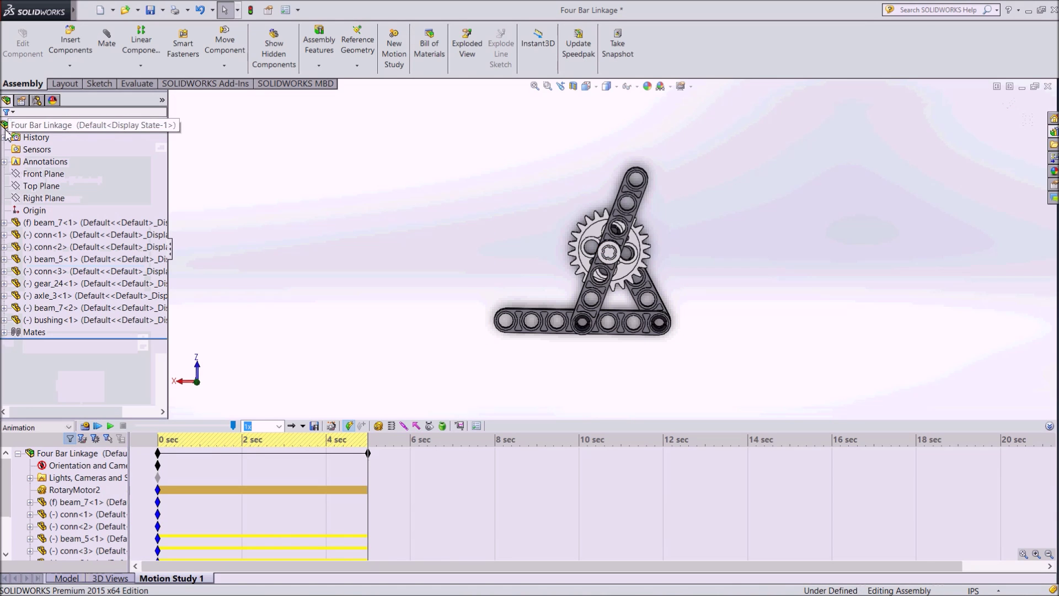
left_click(111, 426)
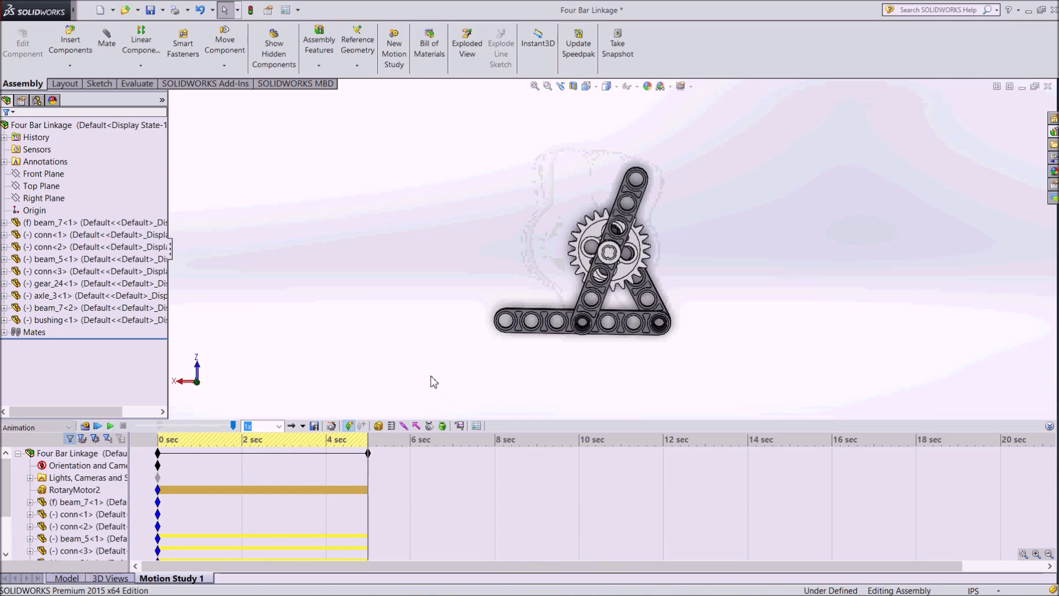
Replay the animation and change the study type from Animation to Motion Analysis
mouse_move(419, 396)
middle_mouse_down()
mouse_move(469, 366)
mouse_move(539, 378)
mouse_move(543, 392)
middle_mouse_up()
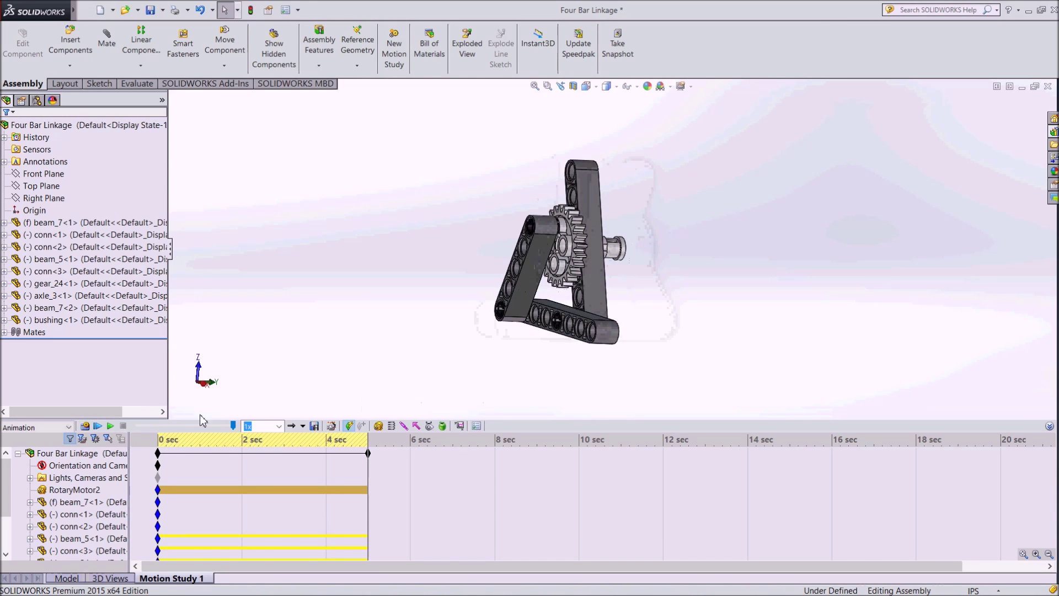
left_click(111, 427)
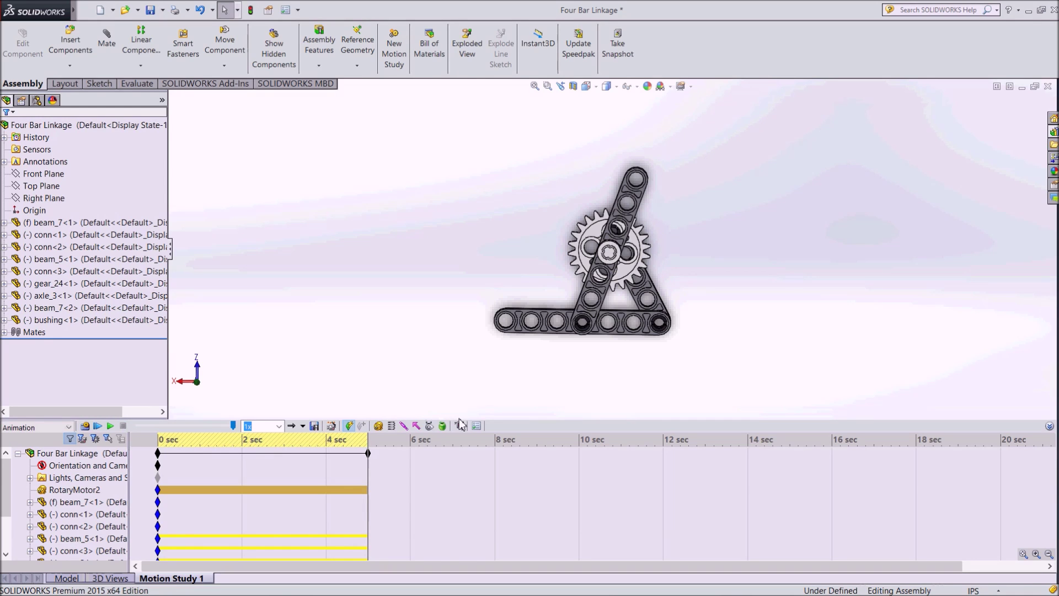
left_click(461, 426)
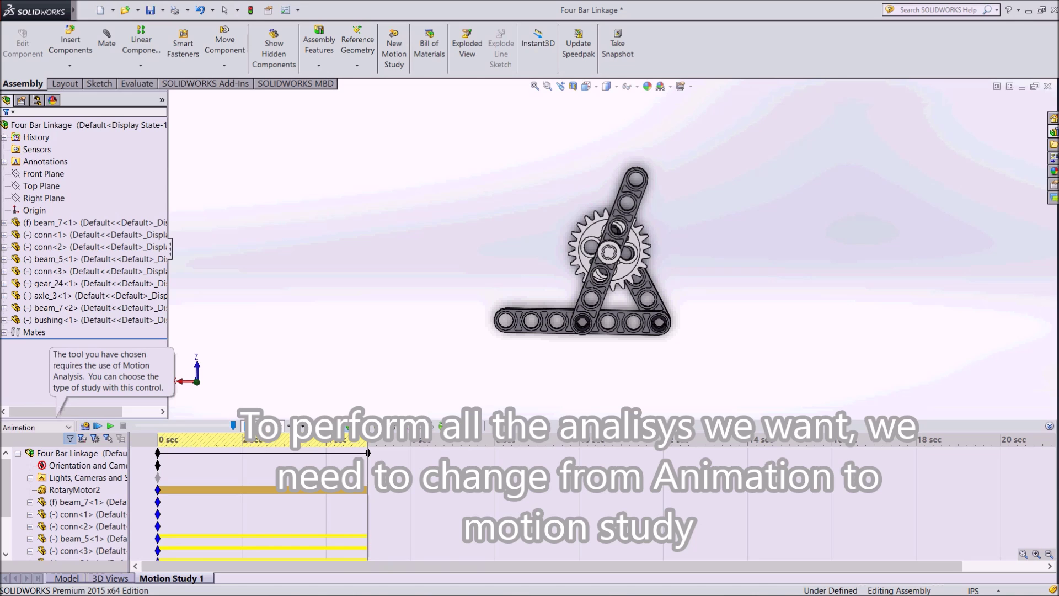
left_click(67, 428)
left_click(50, 468)
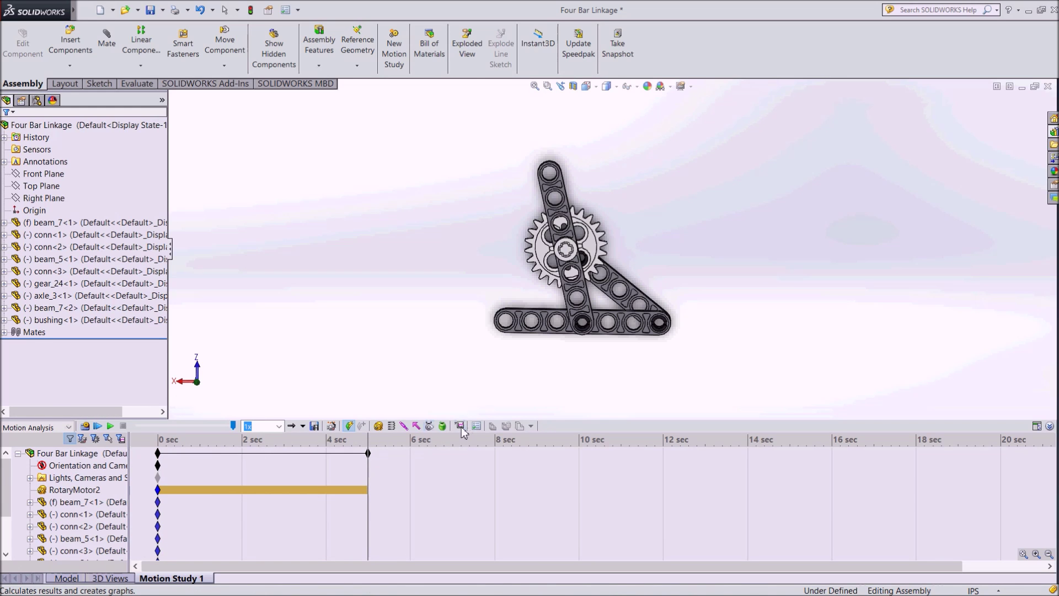
left_click(460, 427)
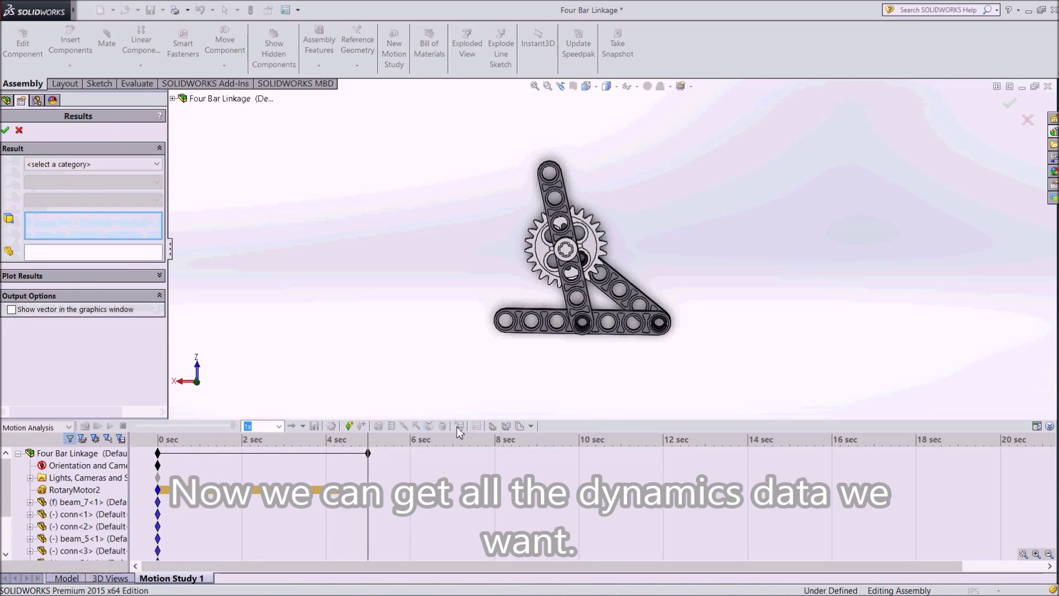
Define a Linear Displacement Magnitude result plot on the axle face
left_click(154, 165)
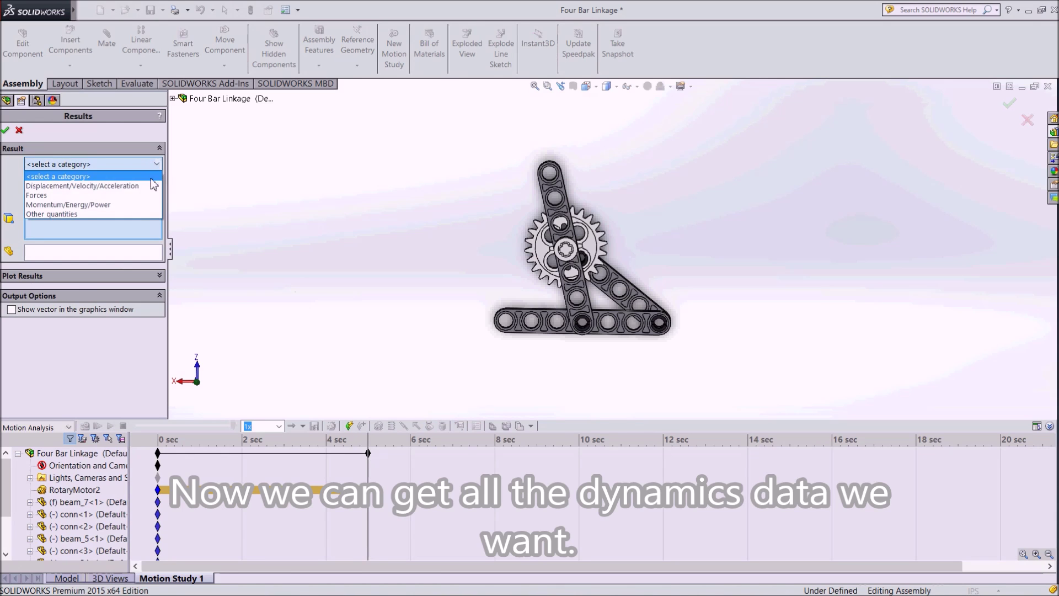
left_click(145, 186)
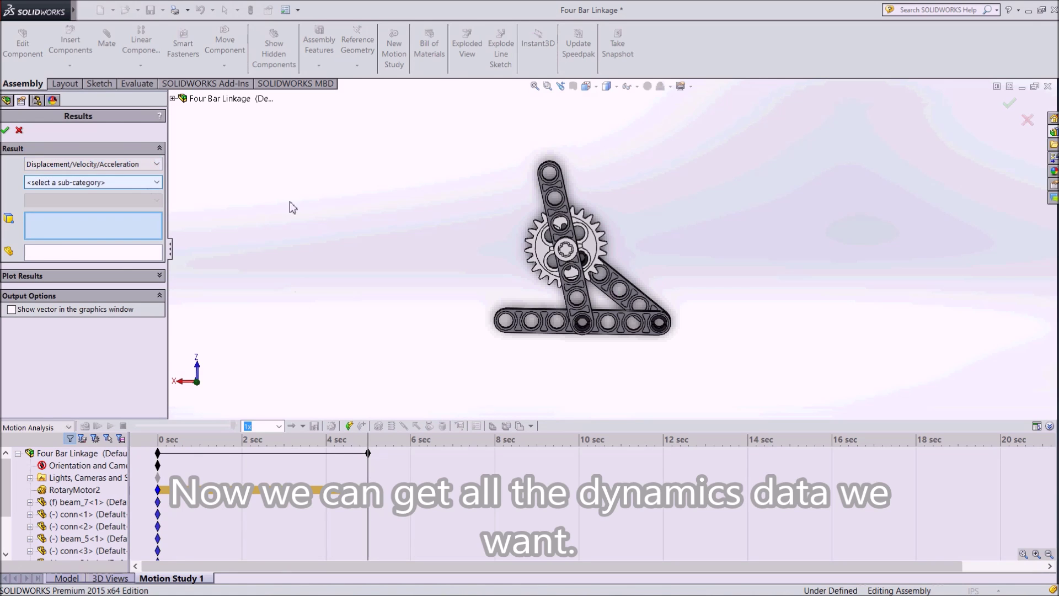
left_click(128, 183)
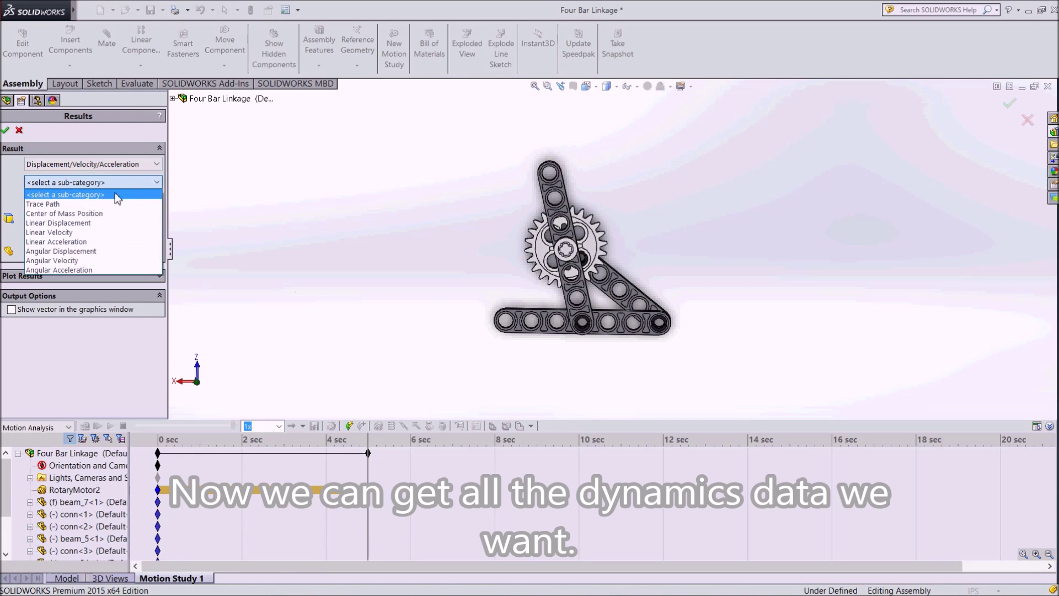
left_click(109, 223)
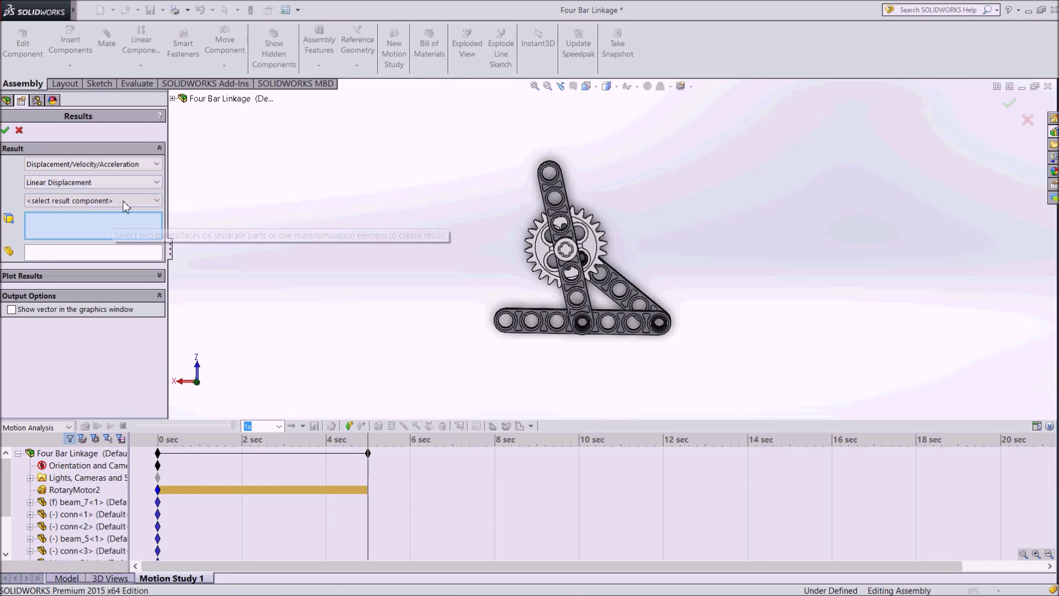
left_click(127, 201)
left_click(111, 250)
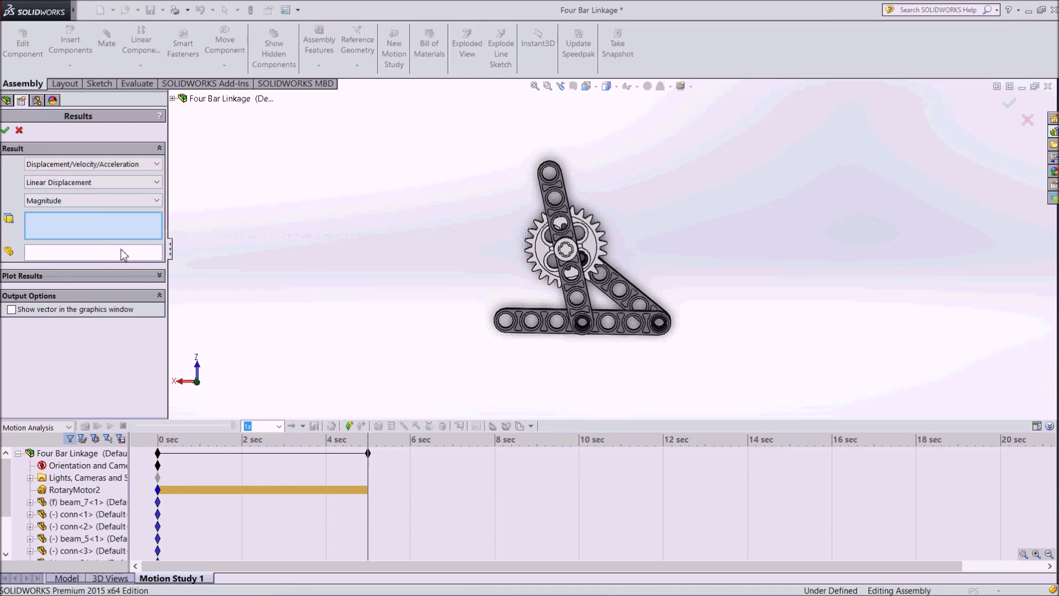
left_click(562, 252)
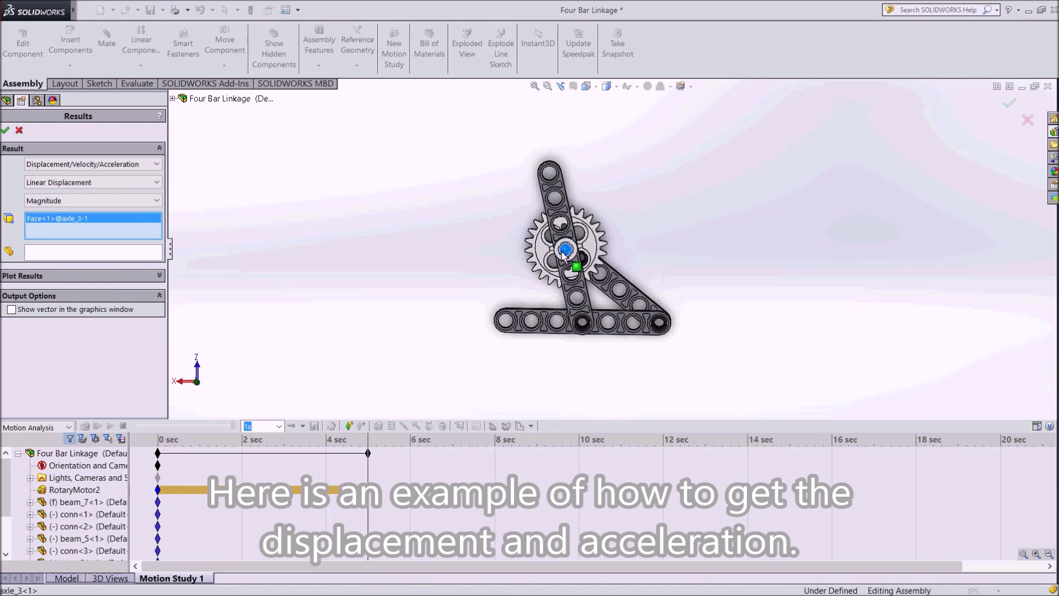
left_click(5, 130)
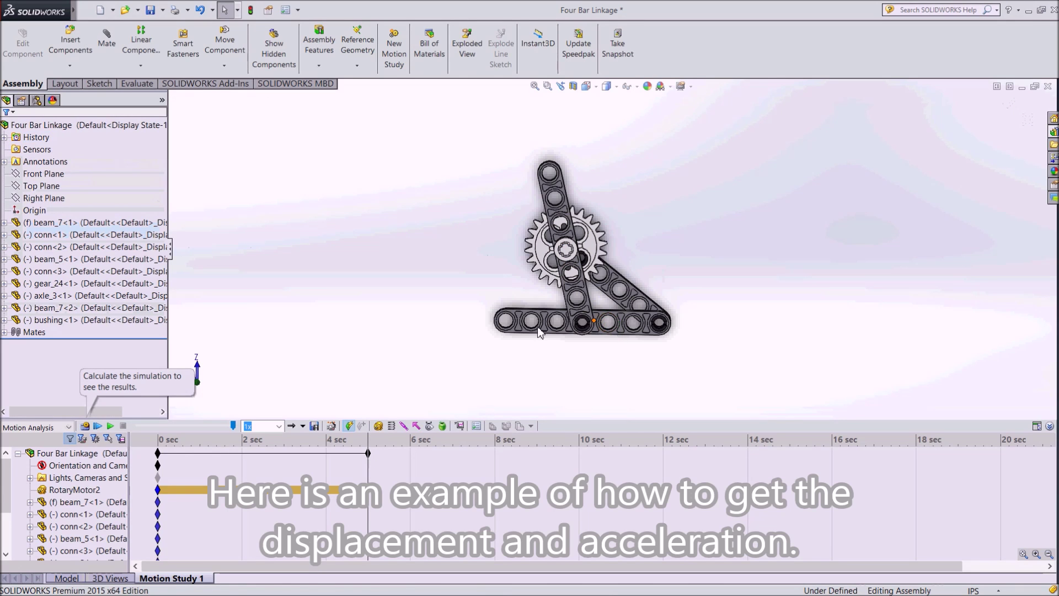
Calculate the motion analysis and move Plot1 up off the model
left_click(101, 427)
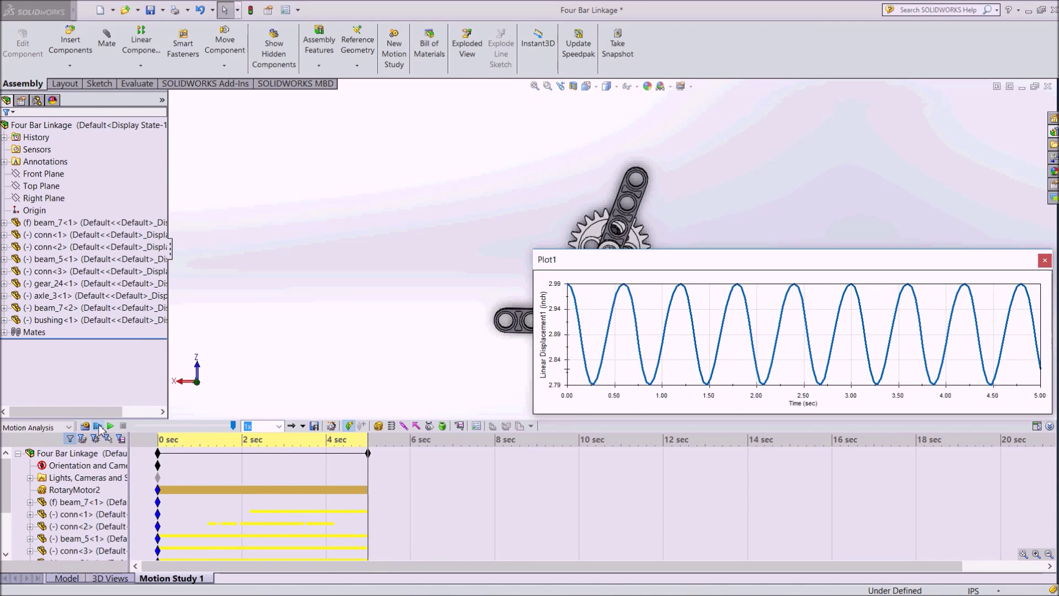
left_click_drag(972, 268, 977, 97)
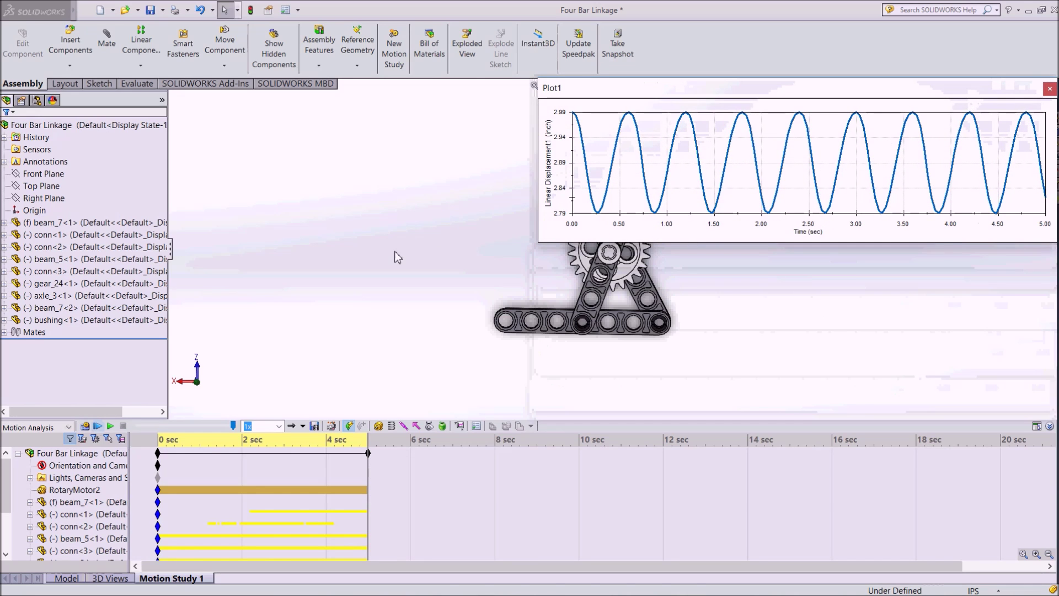
left_click(459, 426)
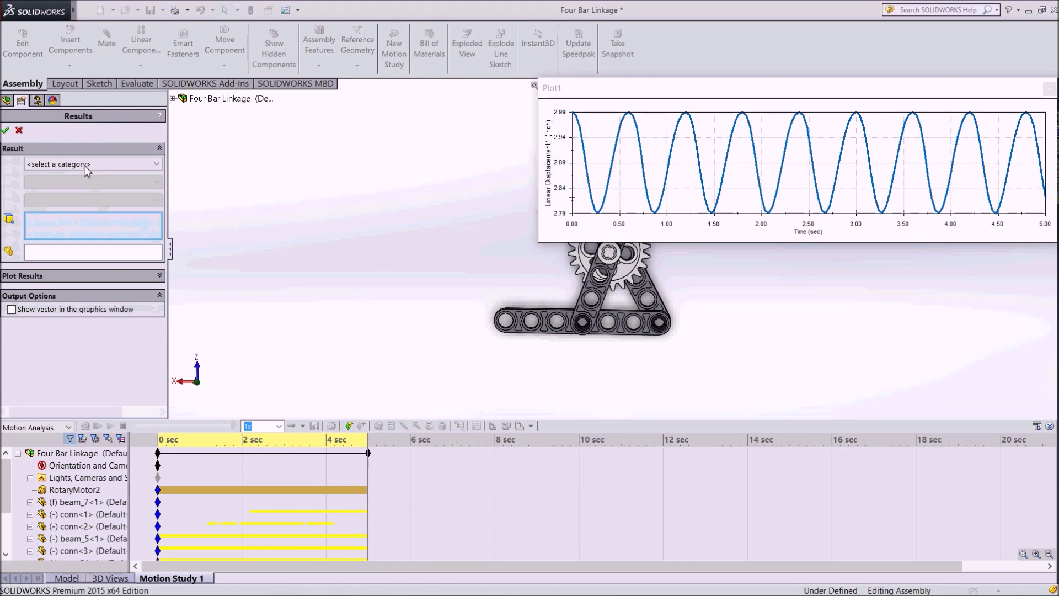
Set up a Displacement/Velocity/Acceleration result for Linear Acceleration magnitude
left_click(86, 165)
left_click(85, 186)
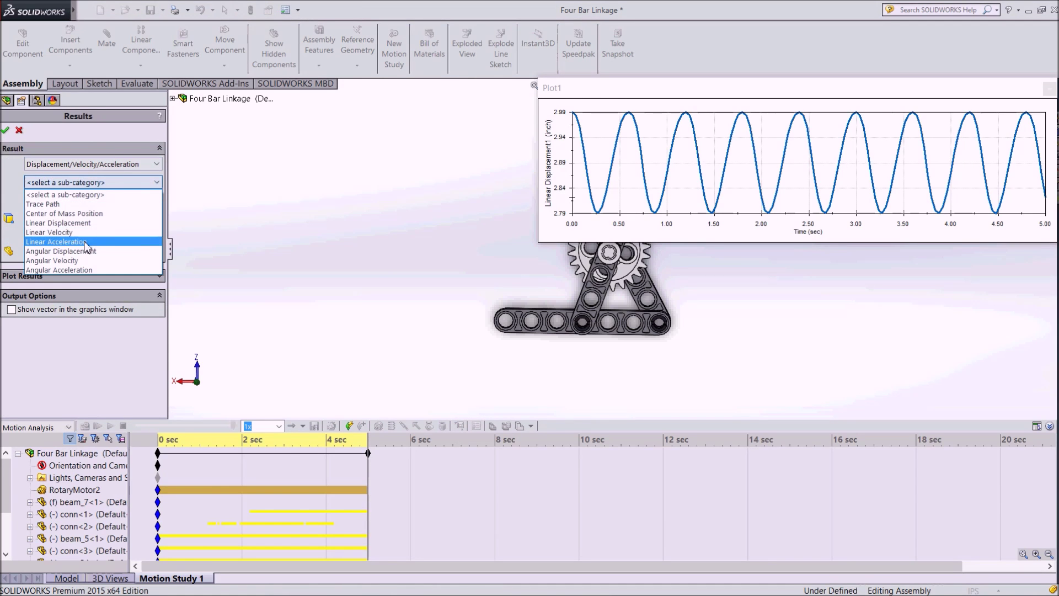
left_click(86, 242)
left_click(80, 201)
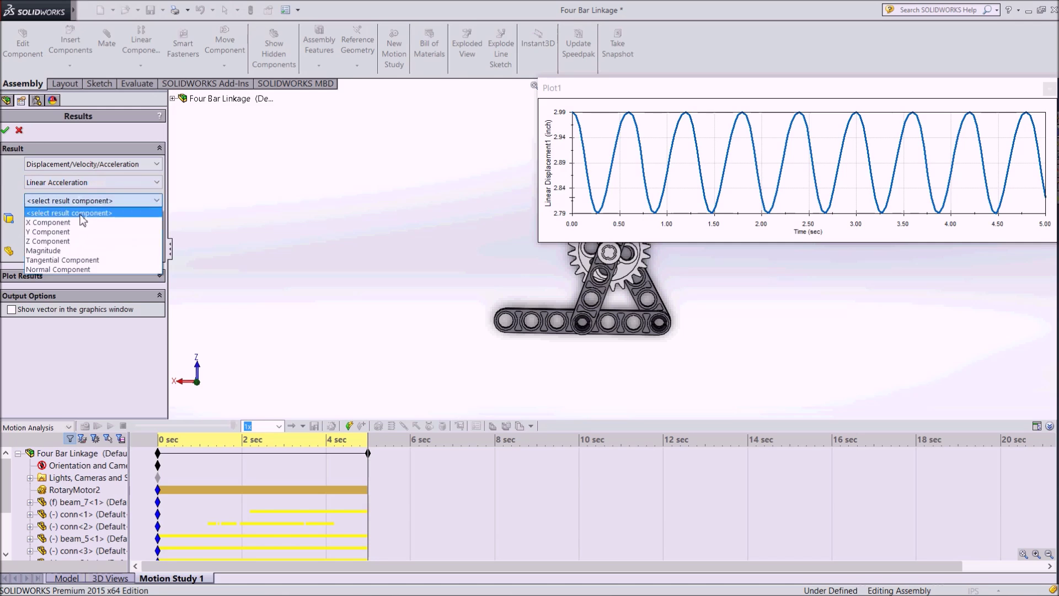
left_click(60, 251)
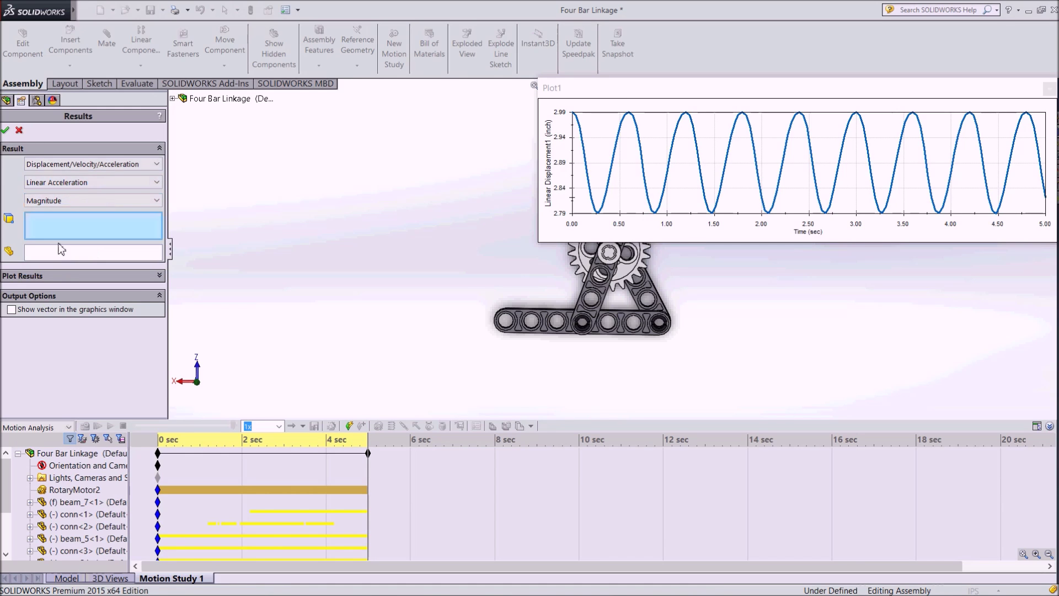
Measure it on the axle face and place Plot2 below the displacement plot
left_click(610, 255)
left_click(891, 579)
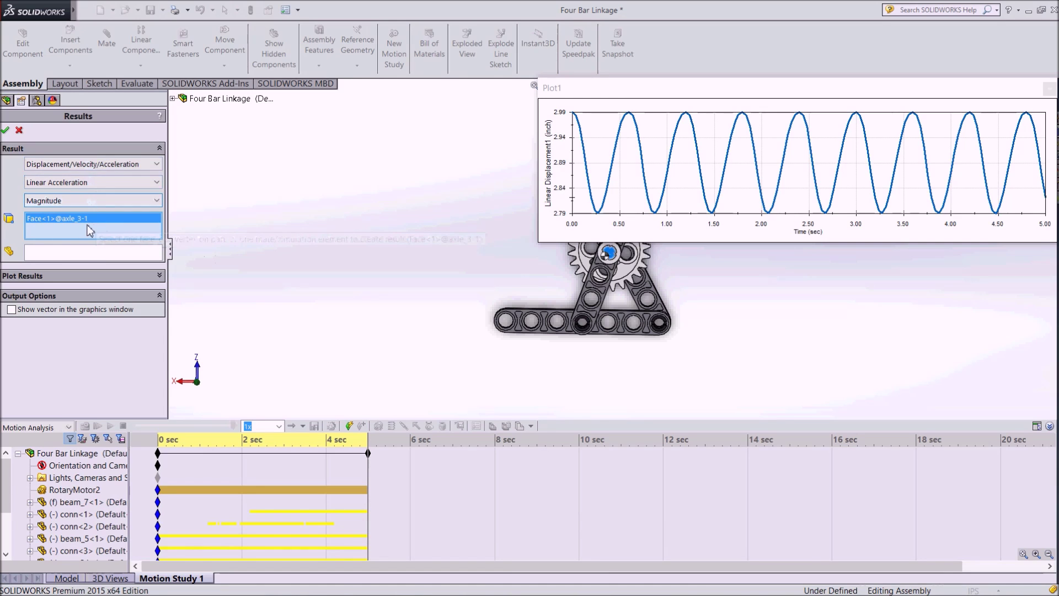
left_click(5, 133)
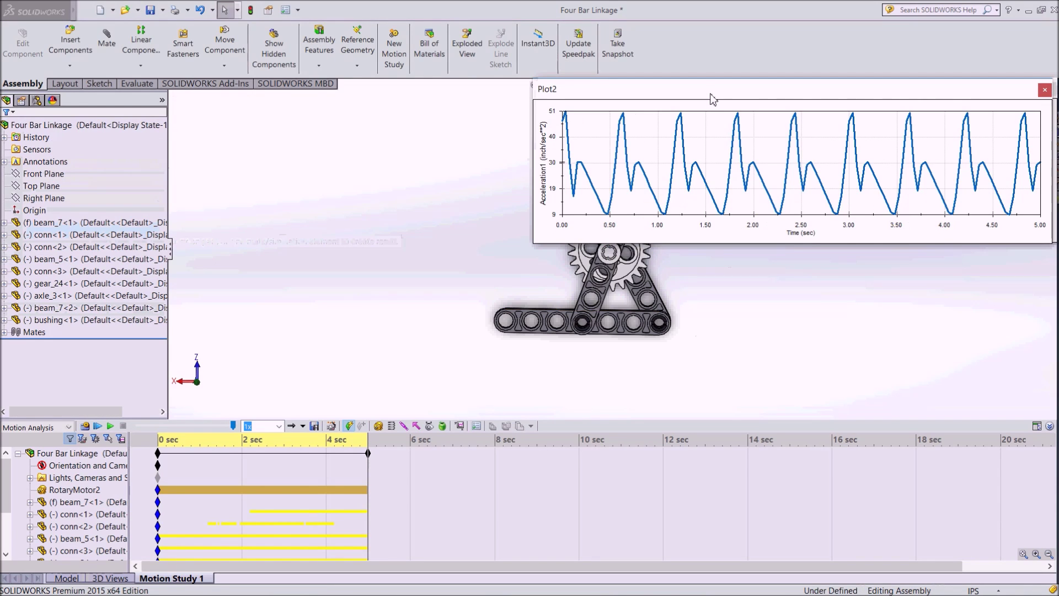
left_click_drag(713, 101, 714, 269)
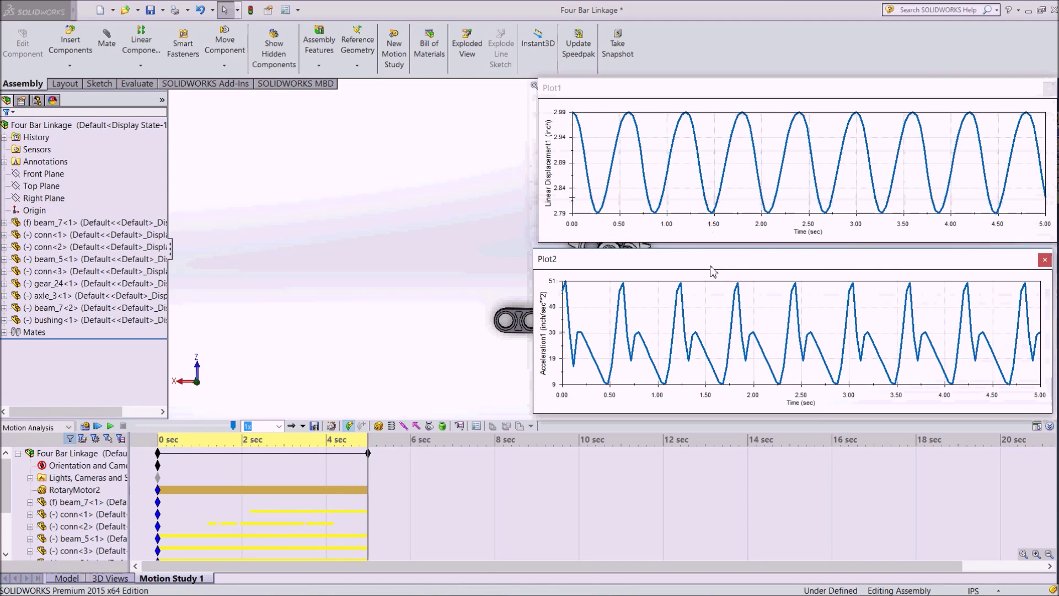
Export Plot2's data as CSV to axle_3-1, replacing the existing axle_3-1.csv
right_click(780, 327)
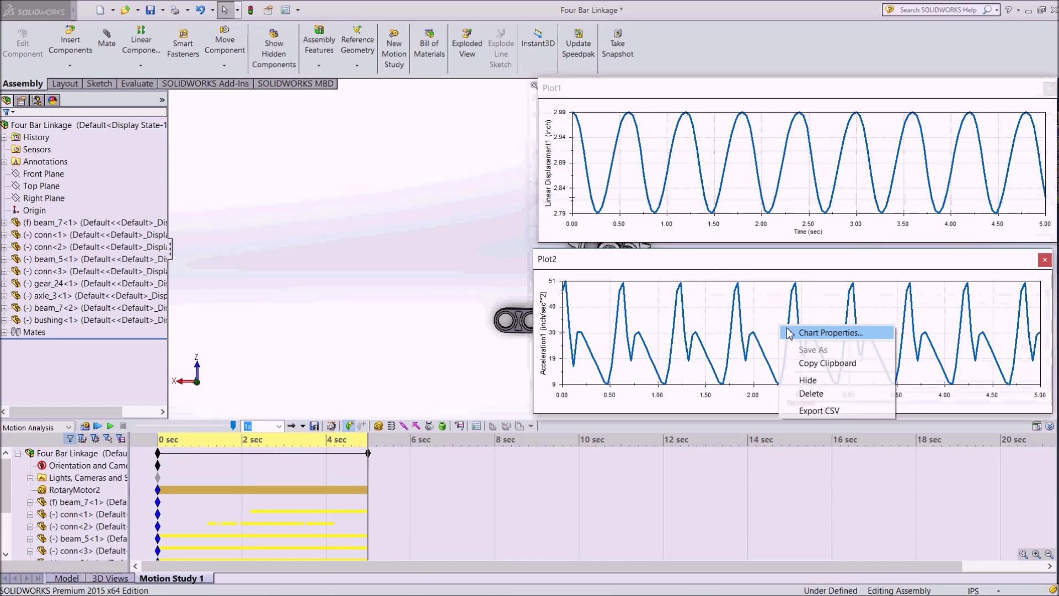
left_click(819, 411)
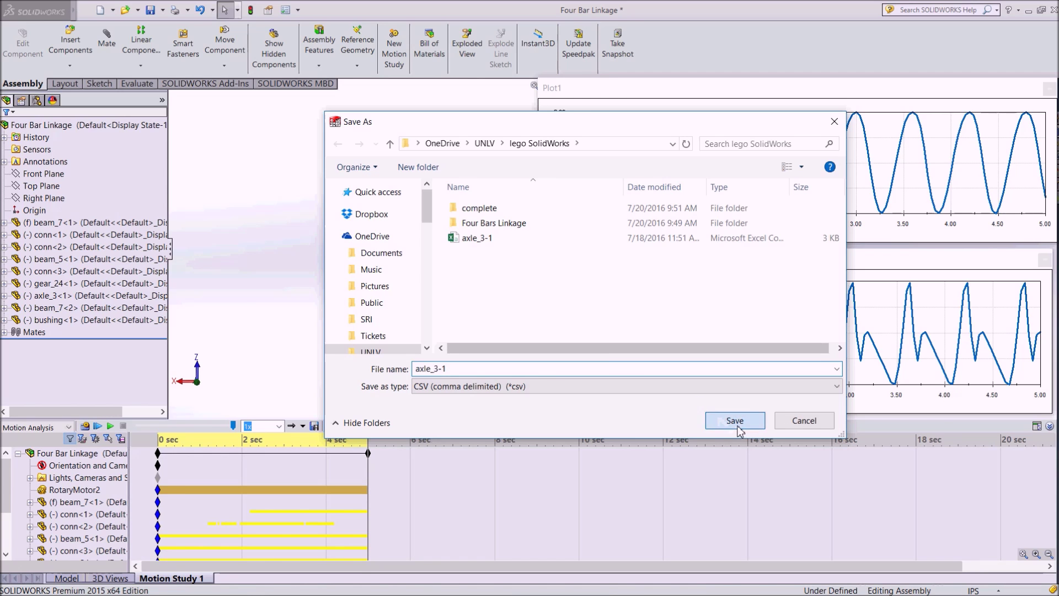
left_click(734, 422)
left_click(562, 306)
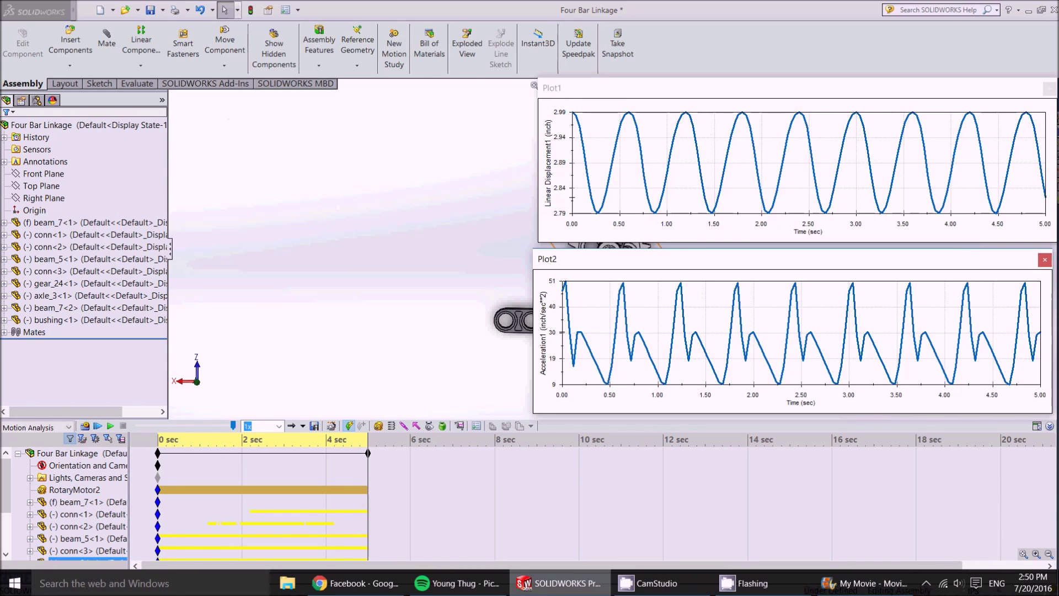
left_click(764, 594)
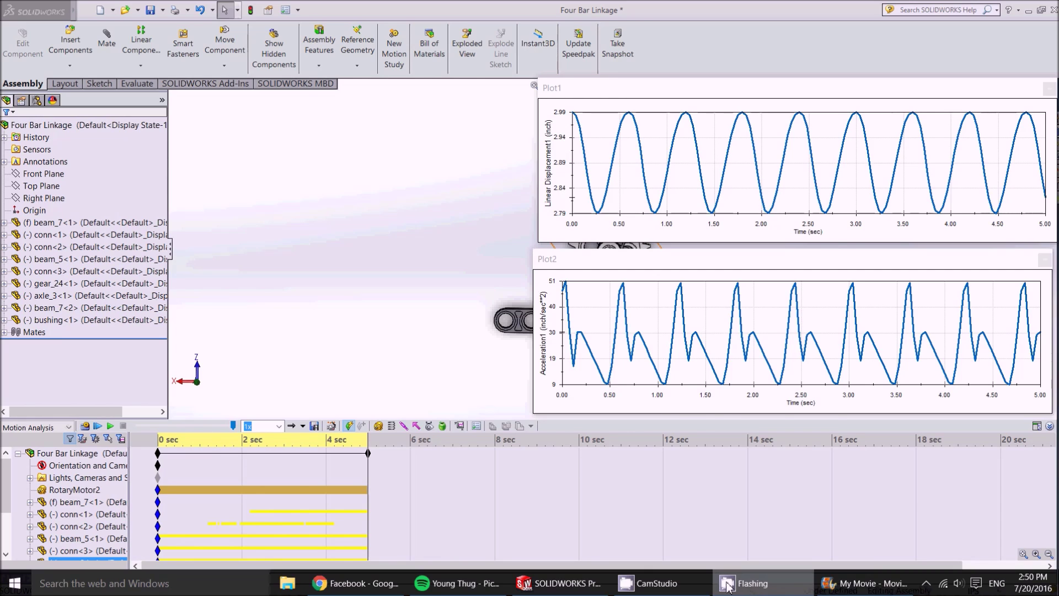